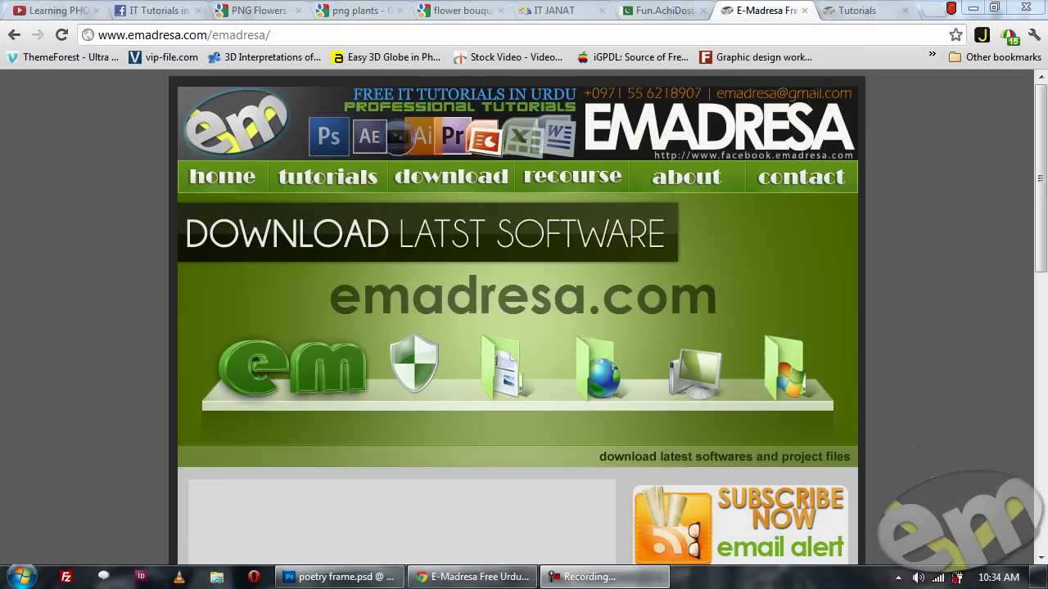
- Glance at the finished poetry frame document, then switch Chrome to the IT JANAT forum tab
{"action": "left_click", "coordinate": [343, 576]}
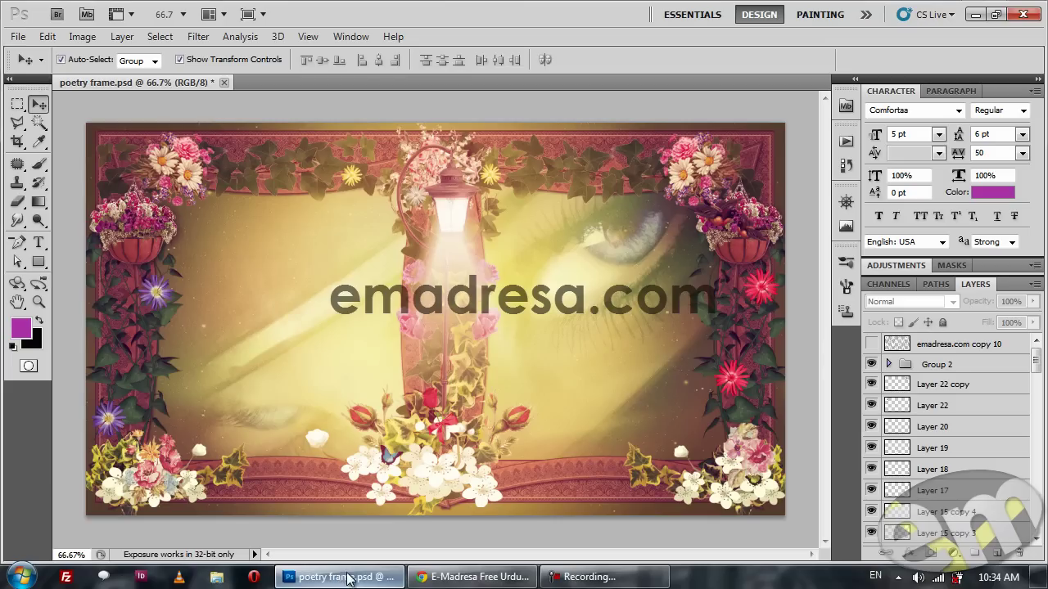
{"action": "left_click", "coordinate": [480, 577]}
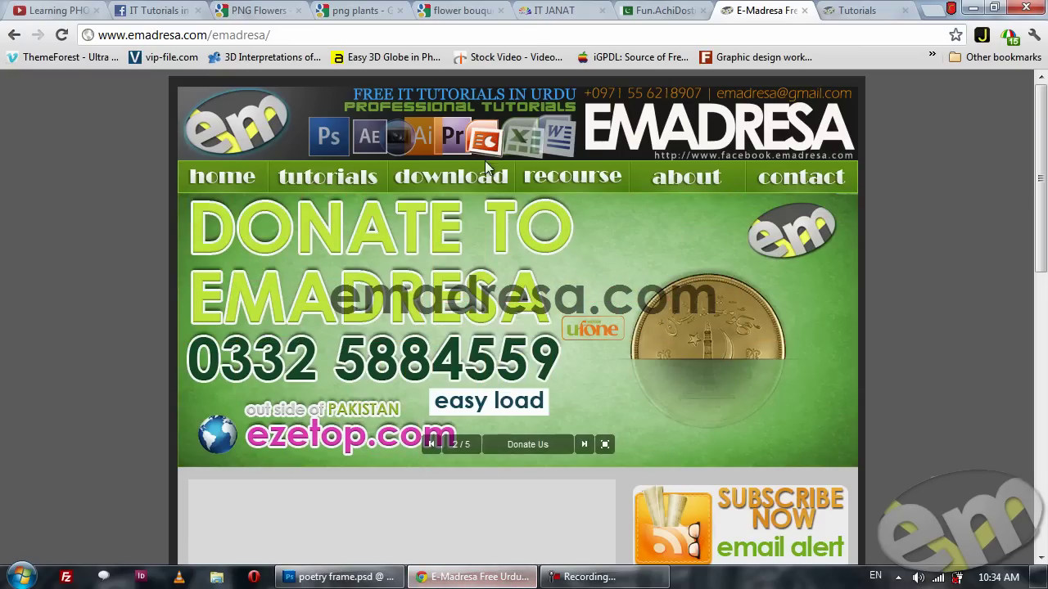
{"action": "left_click", "coordinate": [573, 10]}
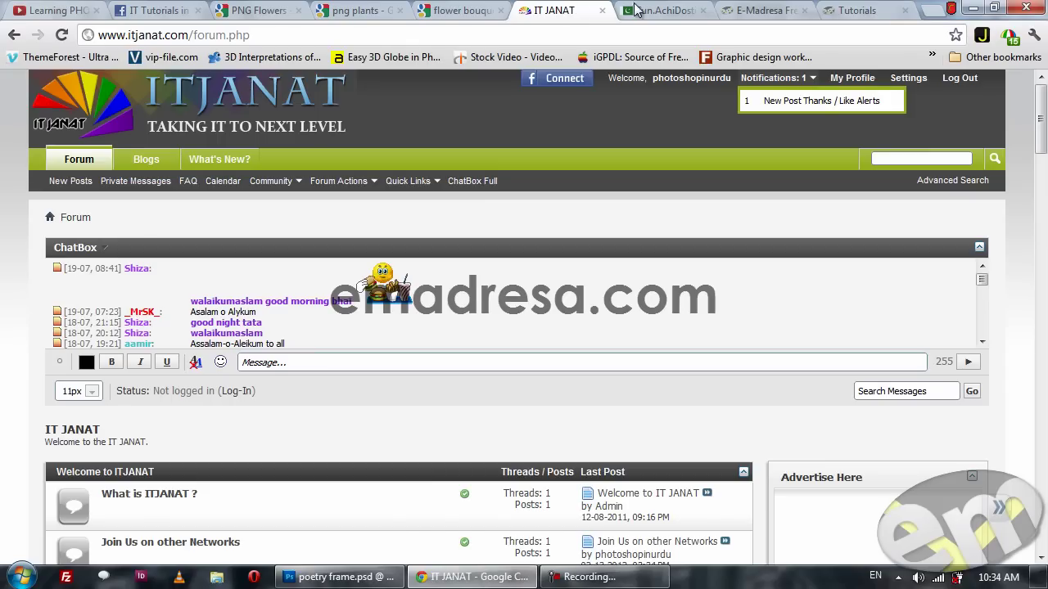
- Open the Fun.AchiDosti tab and scroll to its Special Section, Welcome To F.A.D and Religion listings
{"action": "left_click", "coordinate": [636, 10]}
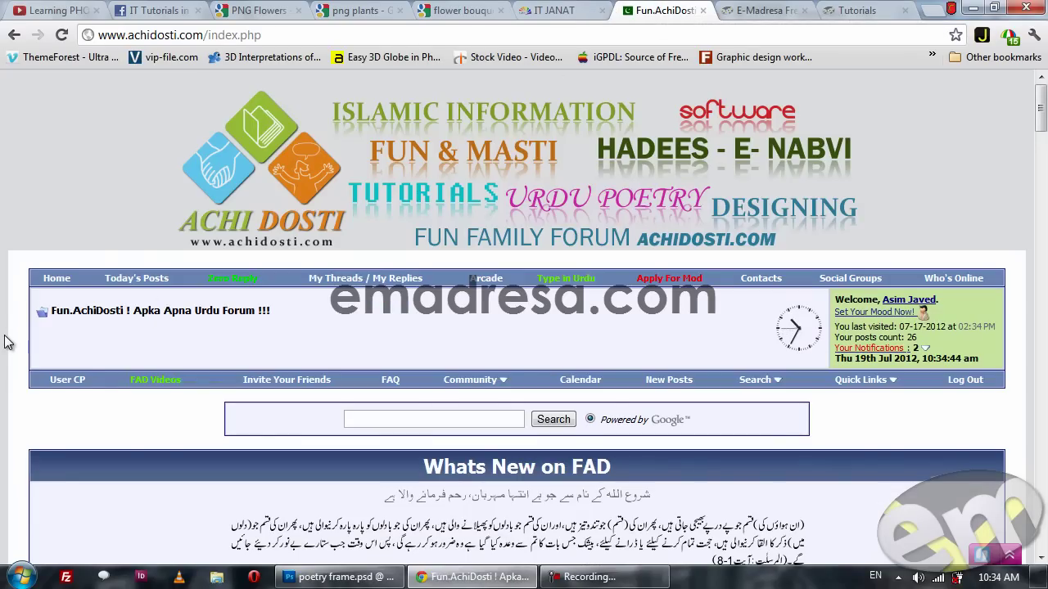
{"action": "scroll", "coordinate": [6, 342], "scroll_direction": "down", "scroll_amount": 5}
{"action": "scroll", "coordinate": [7, 343], "scroll_direction": "down", "scroll_amount": 2}
{"action": "scroll", "coordinate": [8, 344], "scroll_direction": "down", "scroll_amount": 3}
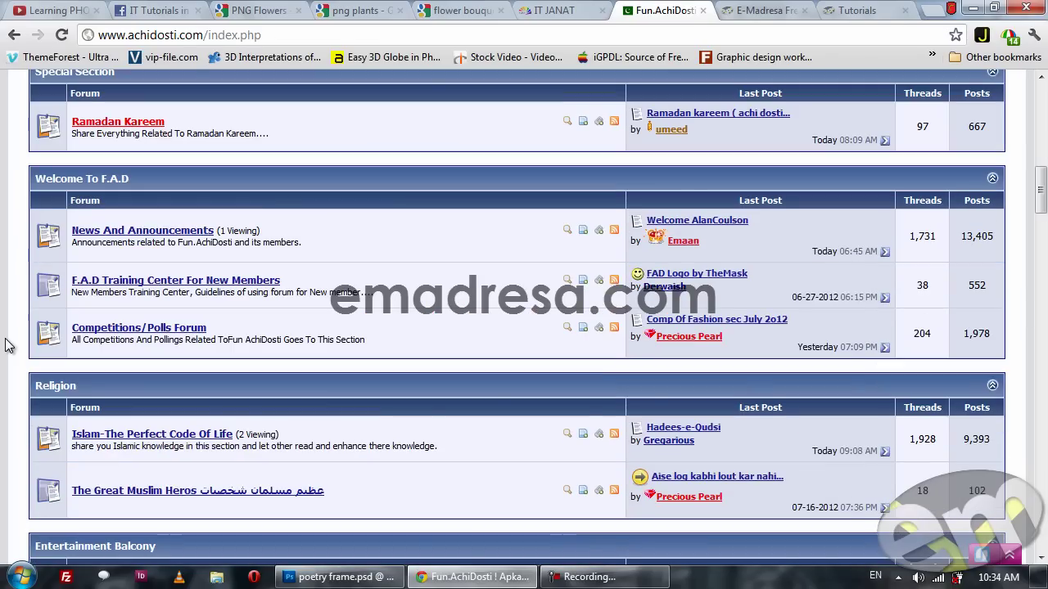
{"action": "scroll", "coordinate": [24, 340], "scroll_direction": "up", "scroll_amount": 1}
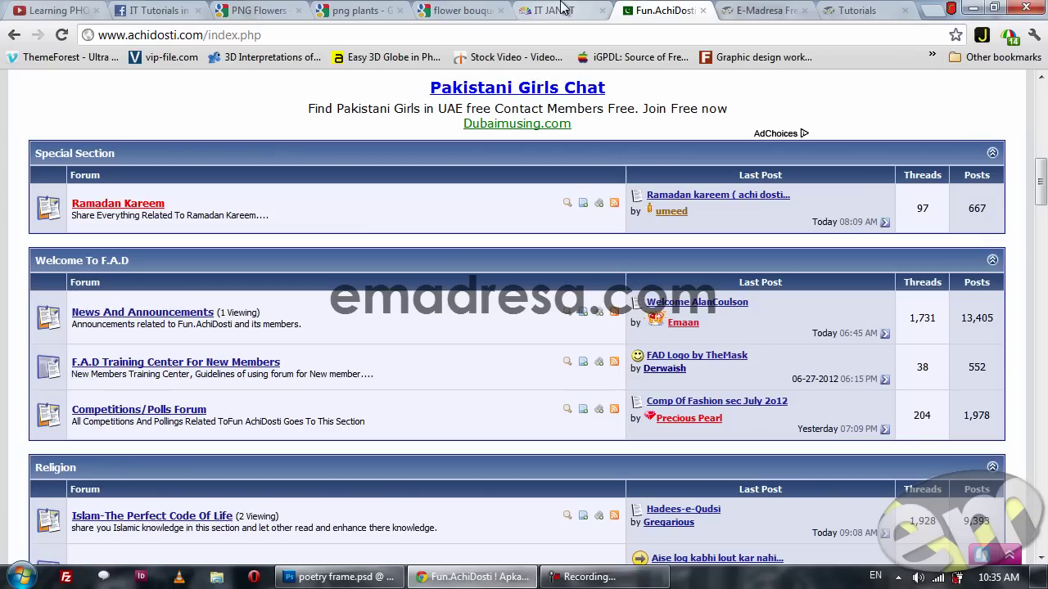
- Enlarge the Ramadan Kareem Wallpaper Contest poster in IT Tutorials in URDU, then return to Photoshop
{"action": "left_click", "coordinate": [147, 9]}
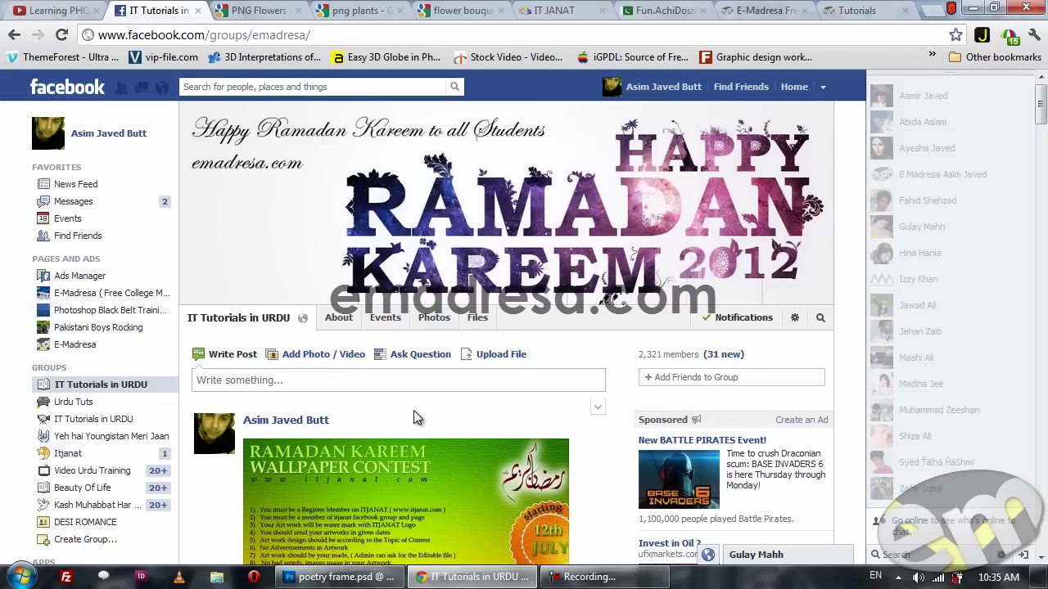
{"action": "scroll", "coordinate": [413, 410], "scroll_direction": "down", "scroll_amount": 3}
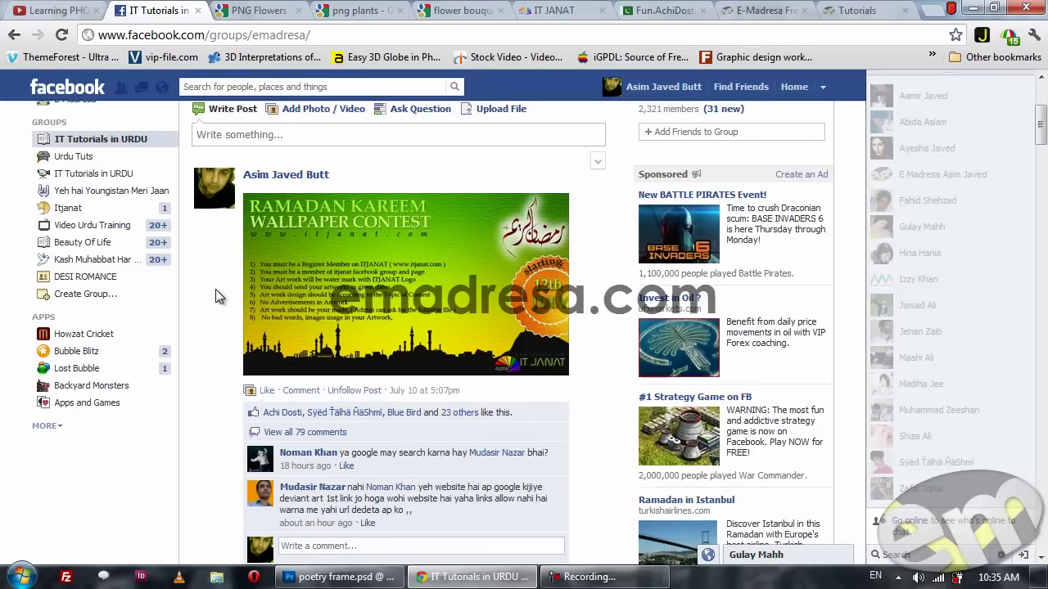
{"action": "left_click", "coordinate": [378, 292]}
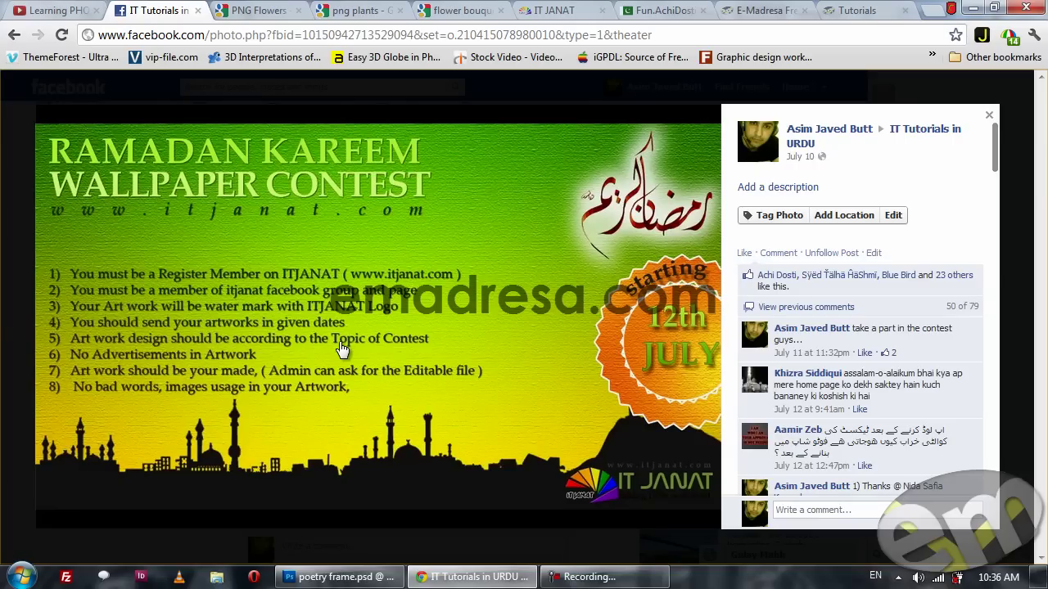
{"action": "left_click", "coordinate": [362, 566]}
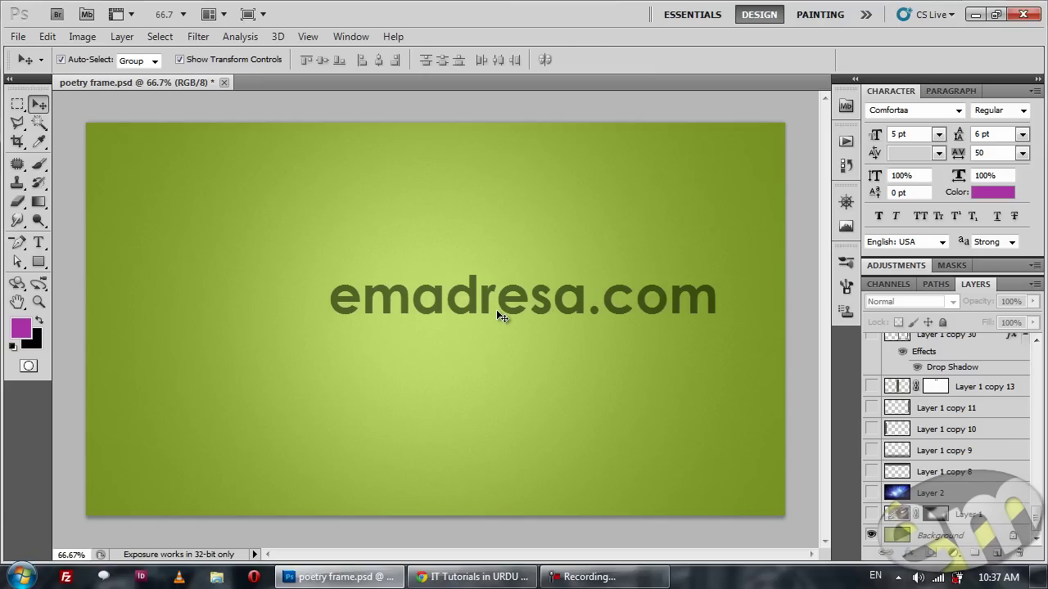
- Show Layer 1's eye photo in Overlay blend mode and turn on the starry Layer 2
{"action": "left_click", "coordinate": [870, 515]}
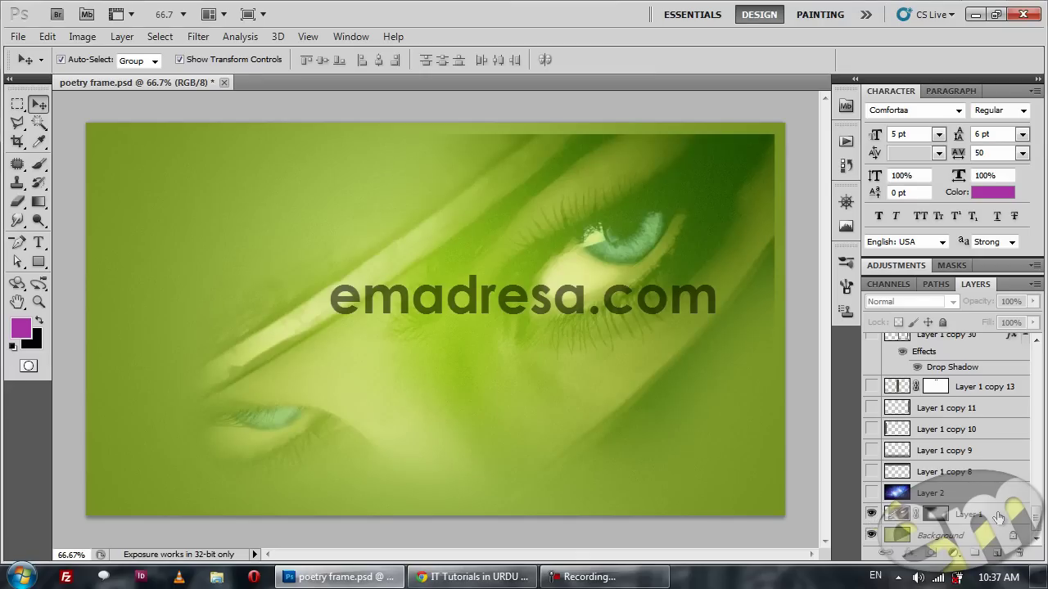
{"action": "left_click", "coordinate": [994, 515]}
{"action": "left_click", "coordinate": [949, 302]}
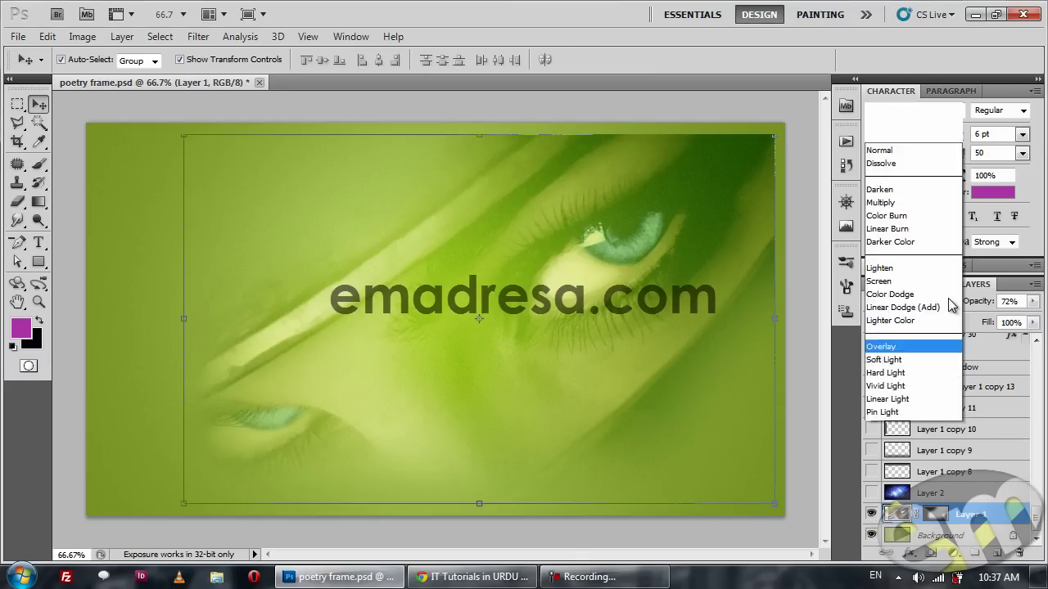
{"action": "left_click", "coordinate": [915, 9]}
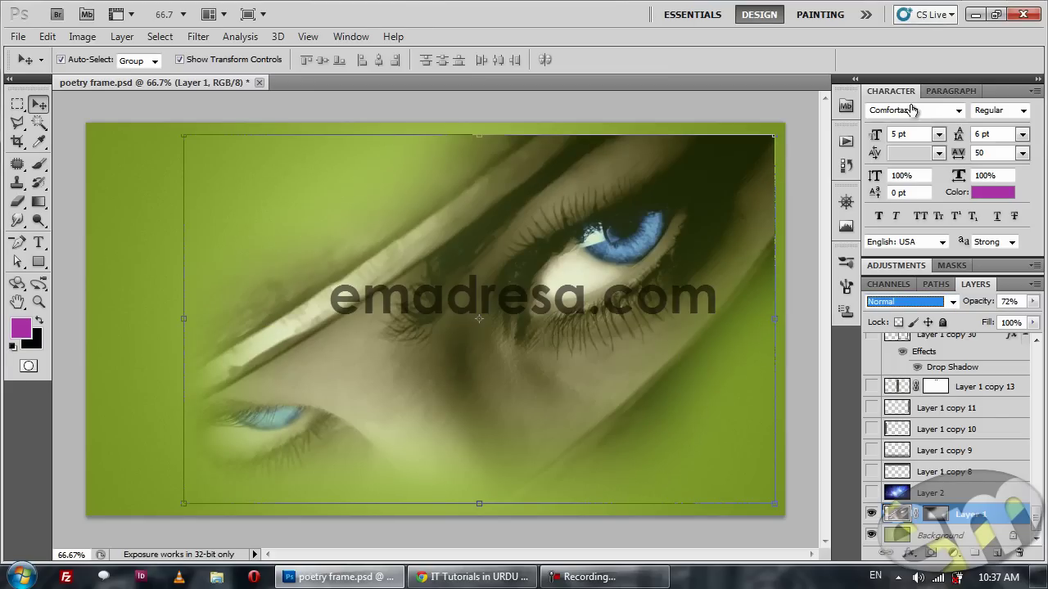
{"action": "left_click", "coordinate": [931, 301]}
{"action": "left_click", "coordinate": [928, 205]}
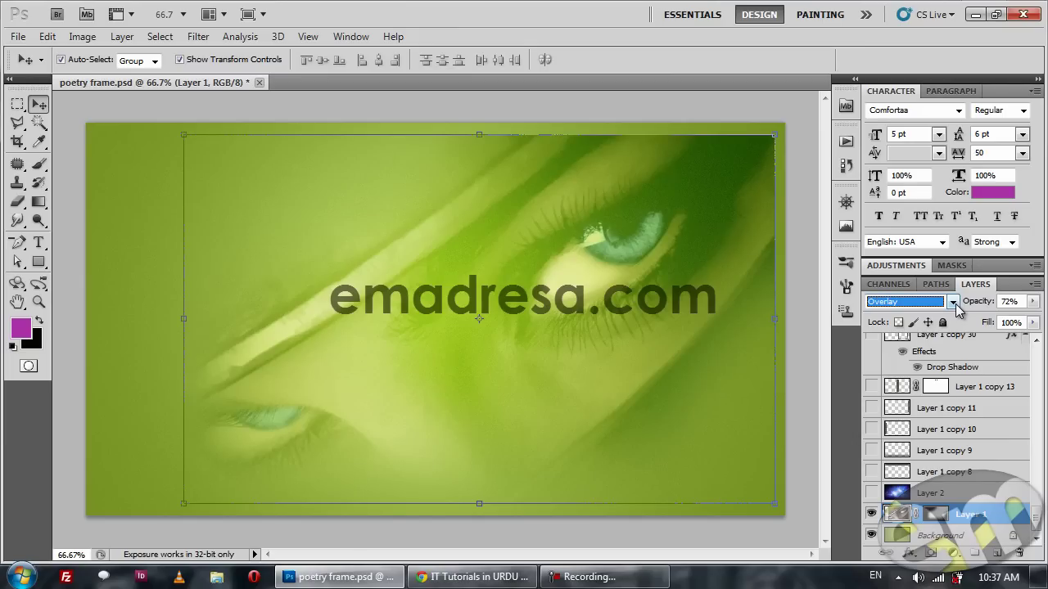
{"action": "left_click", "coordinate": [815, 337]}
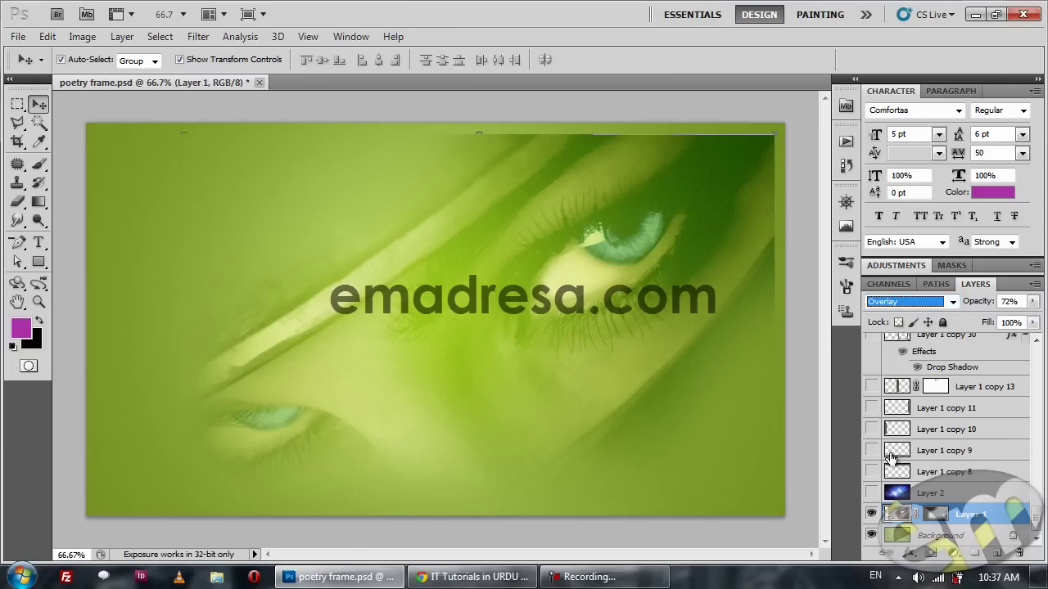
{"action": "left_click", "coordinate": [870, 493]}
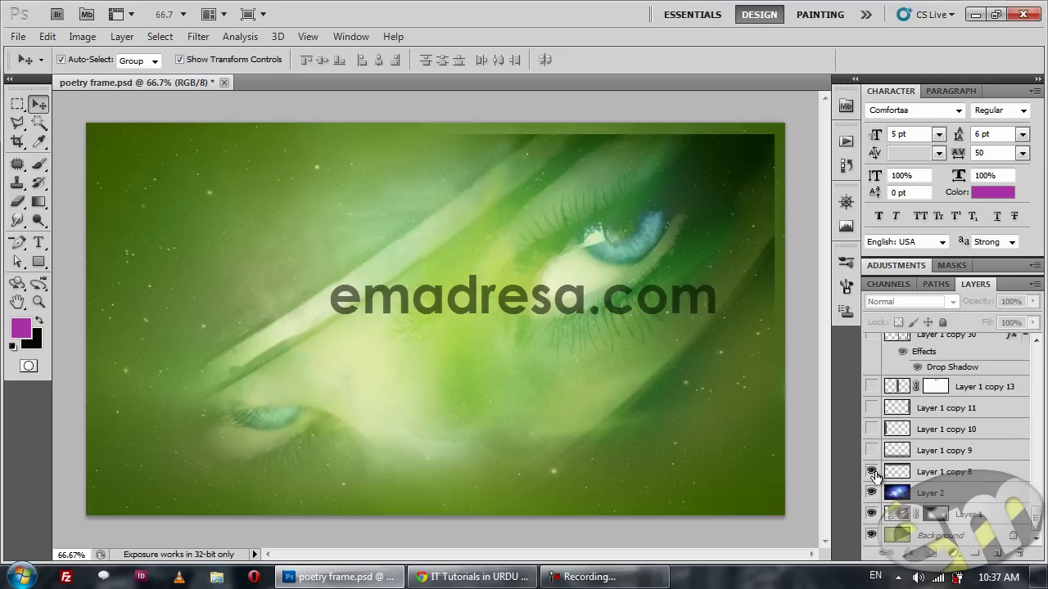
- Show the straight top, bottom and side border strips and the centre divider (Layer 1 copy 8–13)
{"action": "left_click", "coordinate": [871, 473]}
{"action": "left_click", "coordinate": [872, 450]}
{"action": "left_click", "coordinate": [871, 429]}
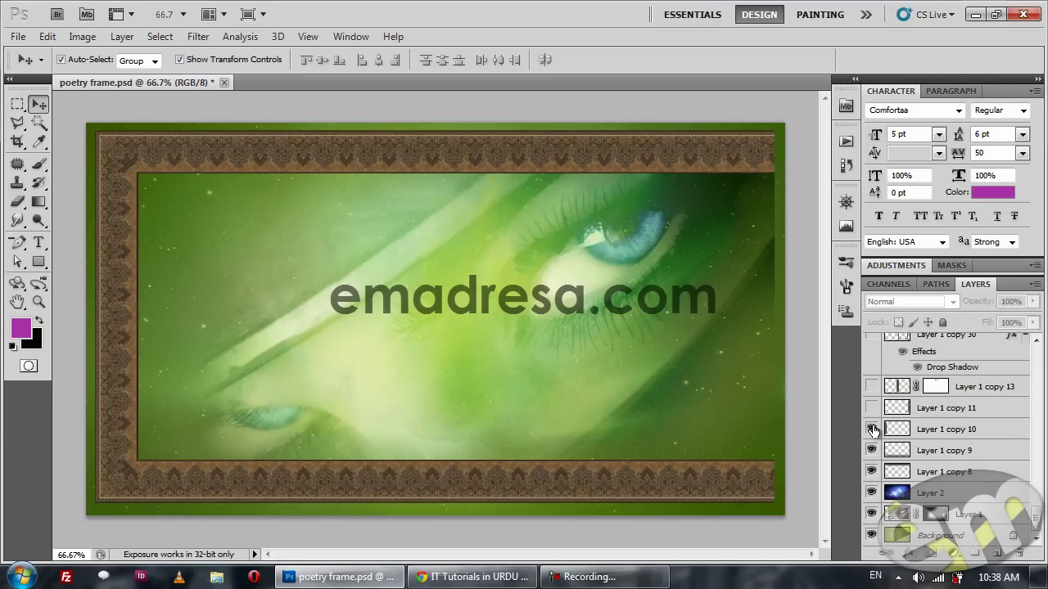
{"action": "left_click", "coordinate": [871, 407]}
{"action": "left_click", "coordinate": [872, 387]}
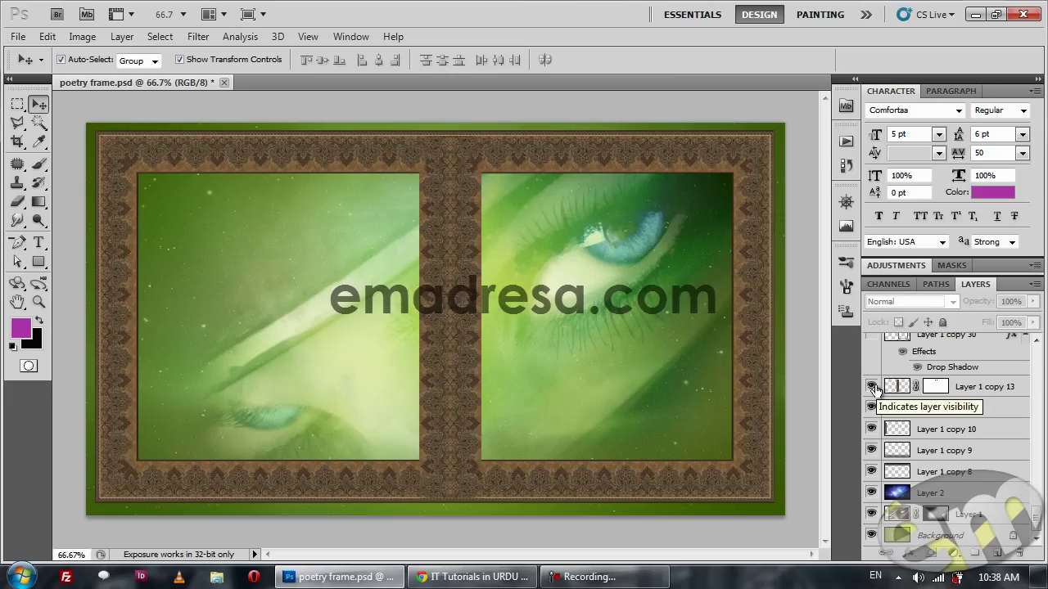
{"action": "left_click", "coordinate": [873, 387]}
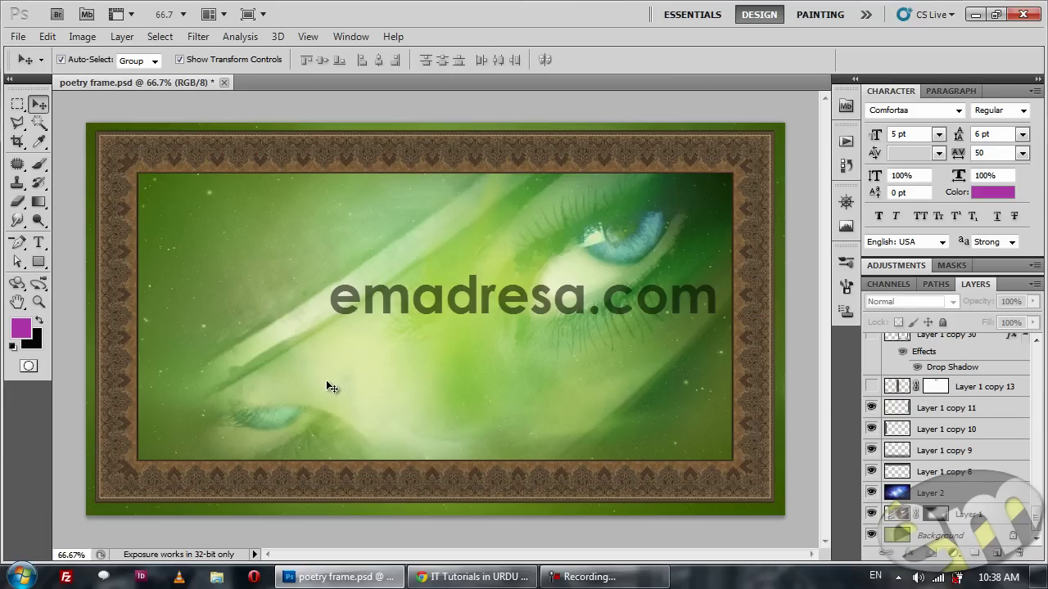
{"action": "left_click", "coordinate": [132, 304]}
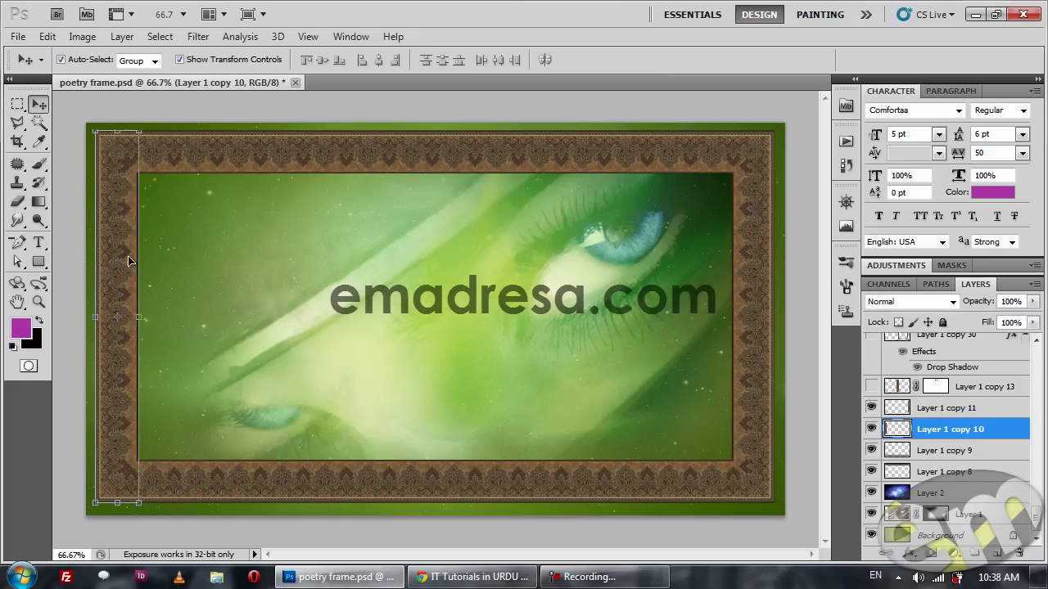
{"action": "left_click", "coordinate": [872, 387]}
{"action": "left_click", "coordinate": [813, 352]}
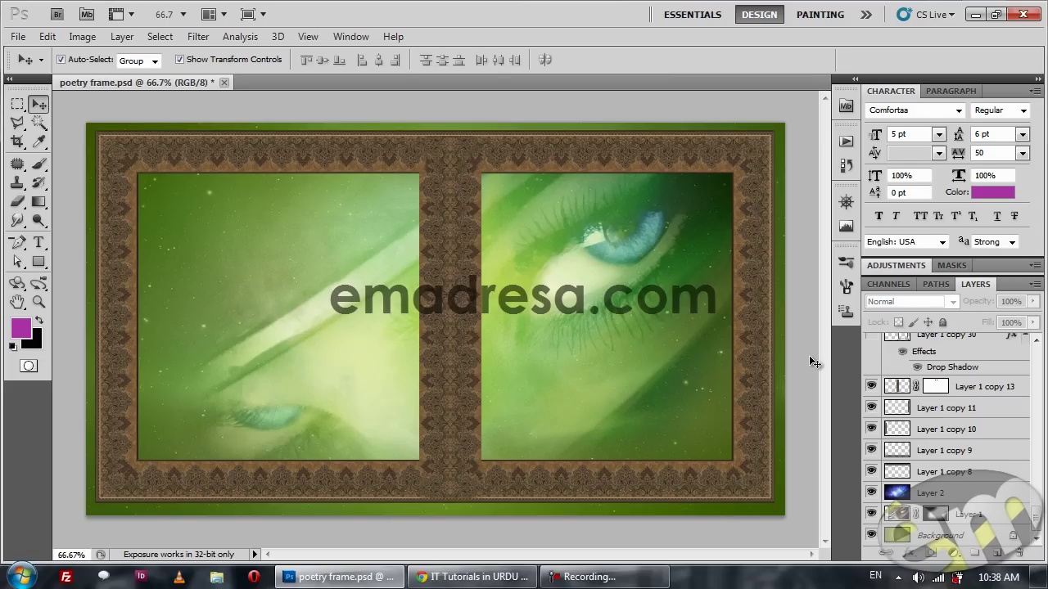
- Show the curved brown frames (Layer 1 copy 30 and 31) around the right and left pictures
{"action": "scroll", "coordinate": [921, 402], "scroll_direction": "up", "scroll_amount": 1}
{"action": "scroll", "coordinate": [920, 402], "scroll_direction": "up", "scroll_amount": 1}
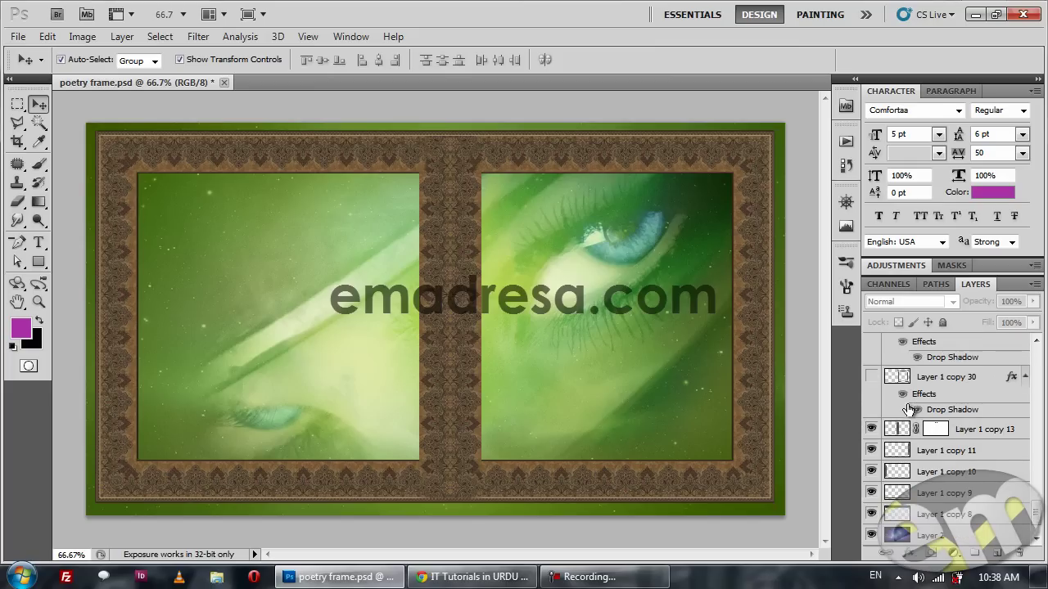
{"action": "left_click", "coordinate": [873, 376]}
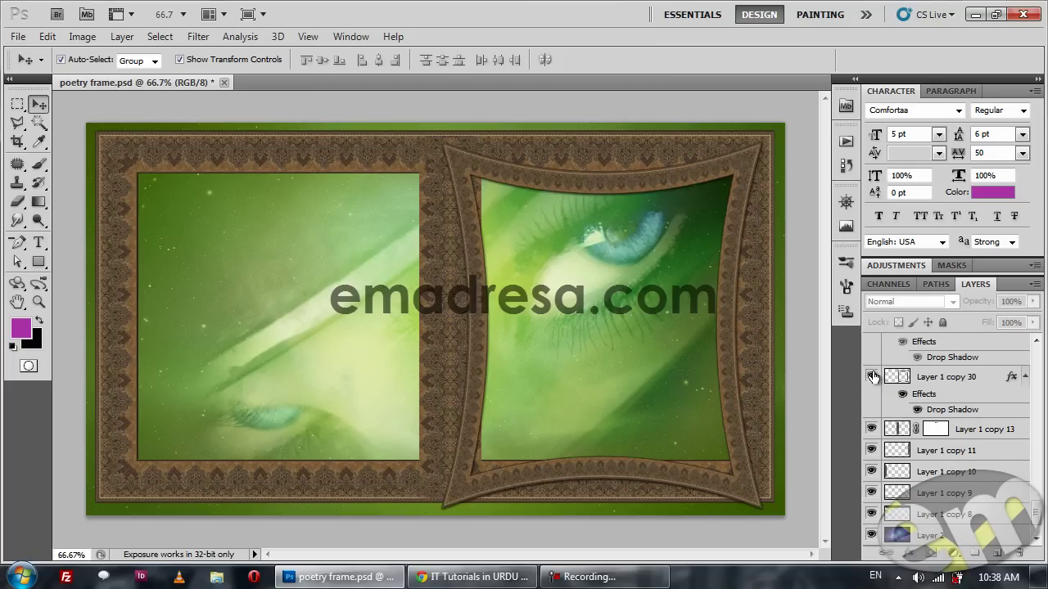
{"action": "left_click_drag", "start_coordinate": [870, 429], "coordinate": [875, 514]}
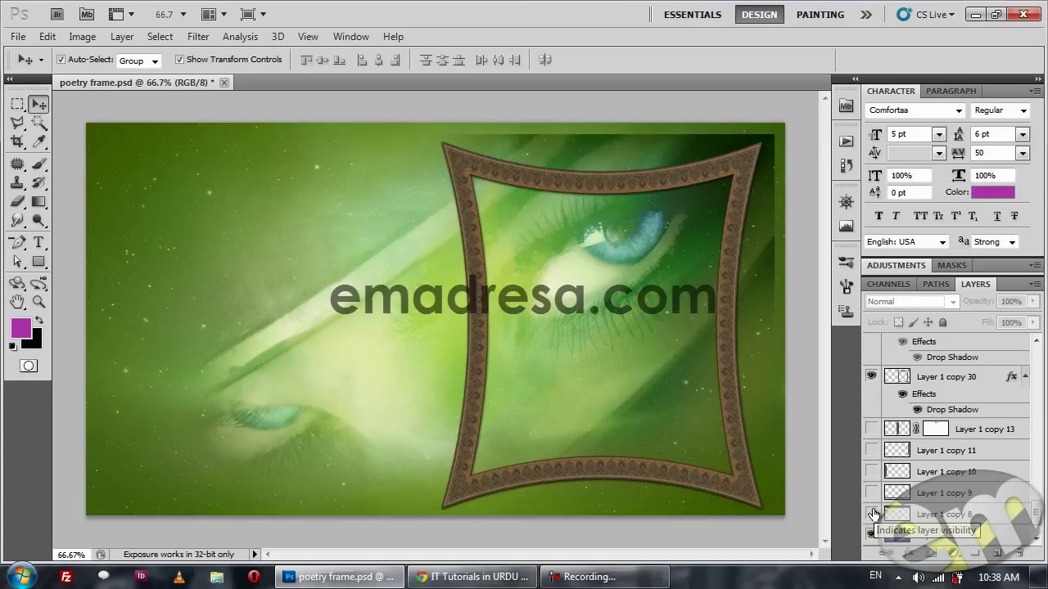
{"action": "left_click_drag", "start_coordinate": [873, 513], "coordinate": [874, 463]}
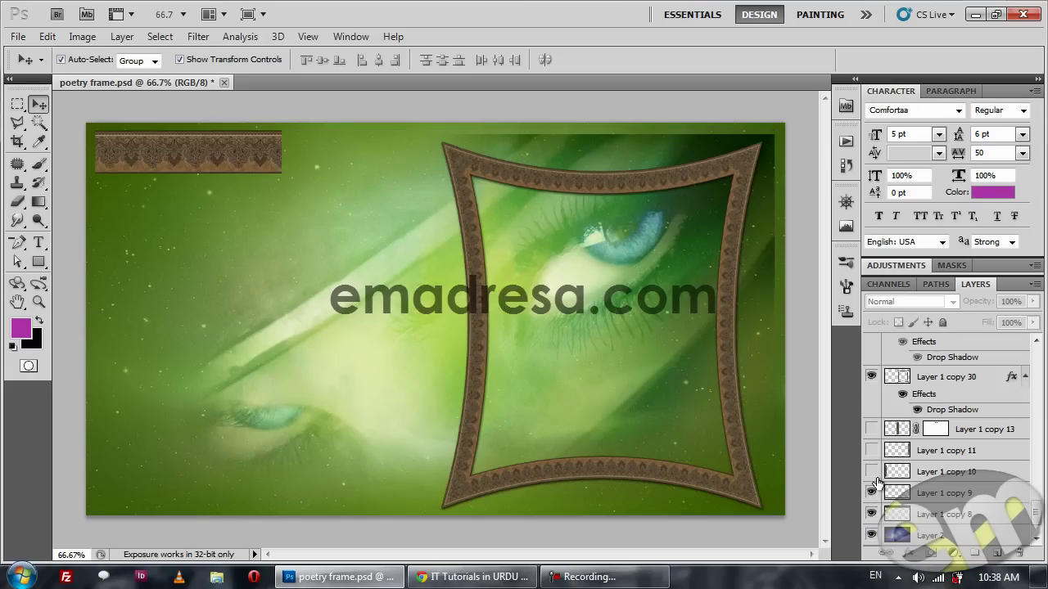
{"action": "left_click_drag", "start_coordinate": [874, 463], "coordinate": [872, 437]}
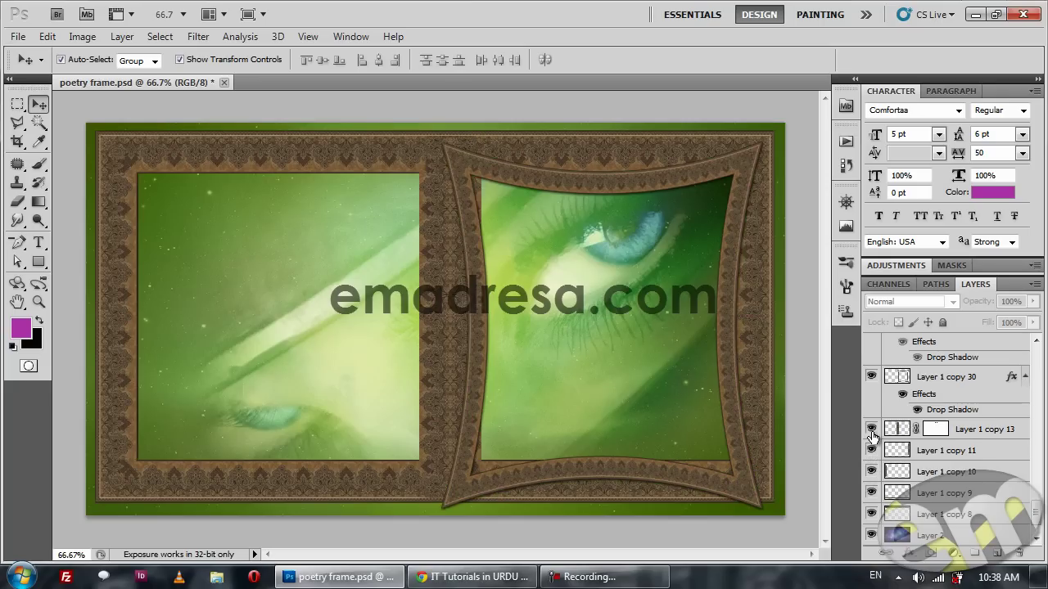
{"action": "scroll", "coordinate": [872, 436], "scroll_direction": "up", "scroll_amount": 1}
{"action": "scroll", "coordinate": [873, 438], "scroll_direction": "up", "scroll_amount": 2}
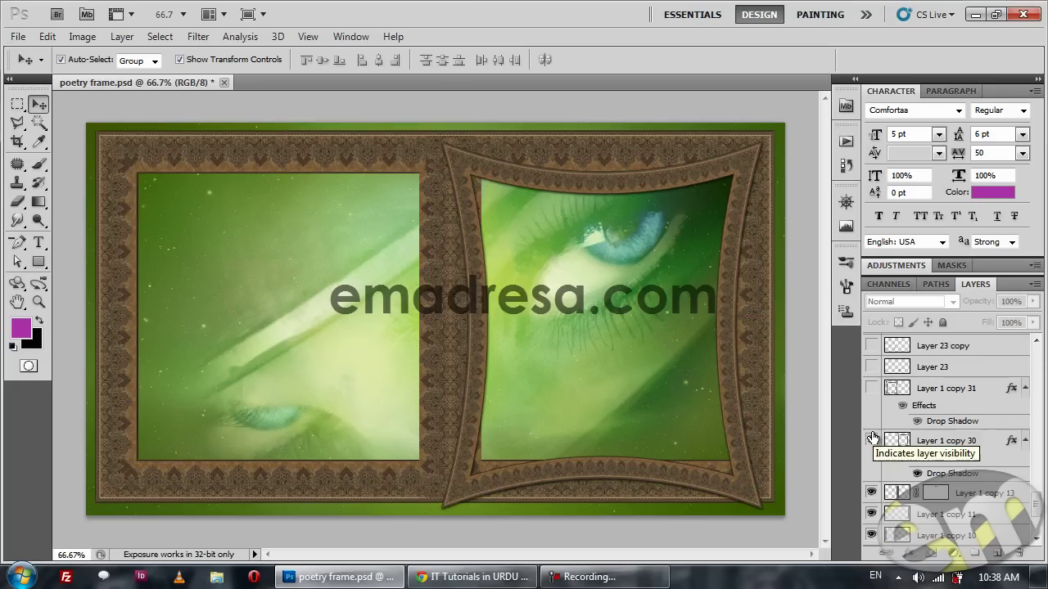
{"action": "left_click", "coordinate": [873, 389]}
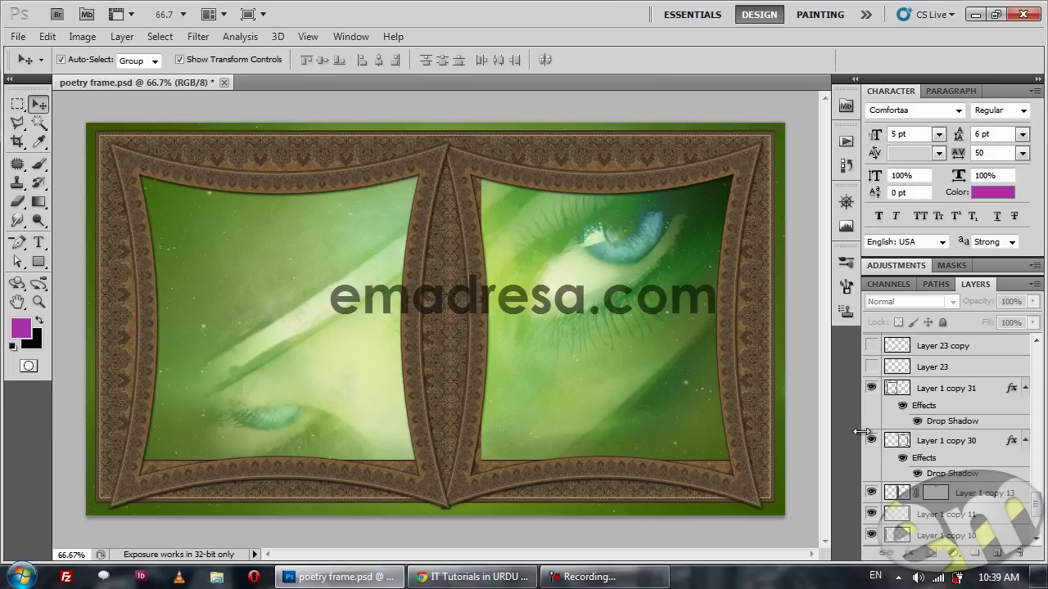
- Turn on Layer 23 copy and Layer 3 for the second rosebud and top-centre ivy cluster
{"action": "scroll", "coordinate": [925, 458], "scroll_direction": "up", "scroll_amount": 1}
{"action": "scroll", "coordinate": [925, 458], "scroll_direction": "up", "scroll_amount": 2}
{"action": "scroll", "coordinate": [925, 460], "scroll_direction": "up", "scroll_amount": 1}
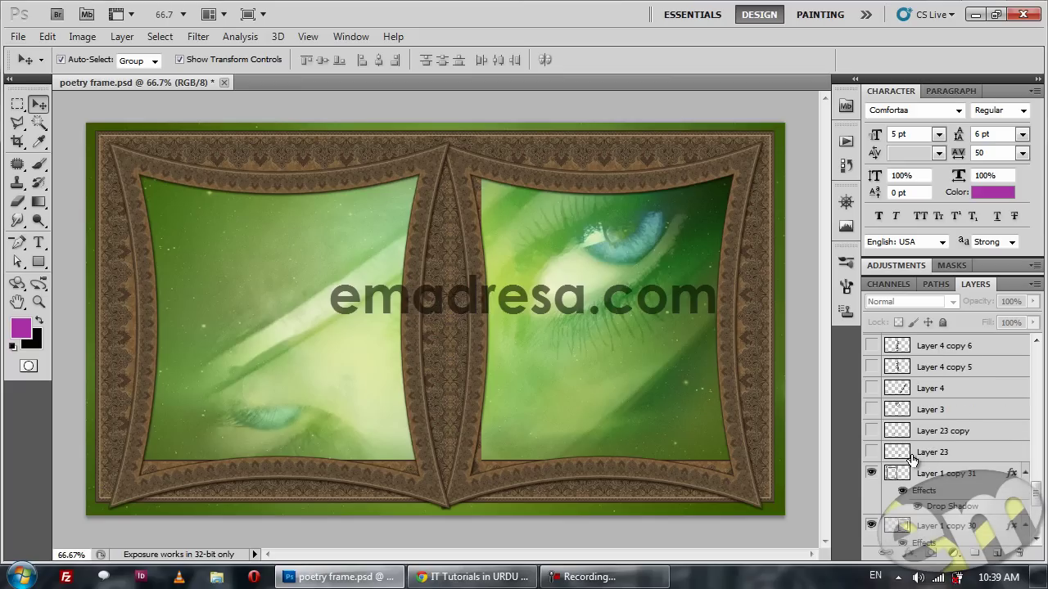
{"action": "left_click", "coordinate": [871, 452]}
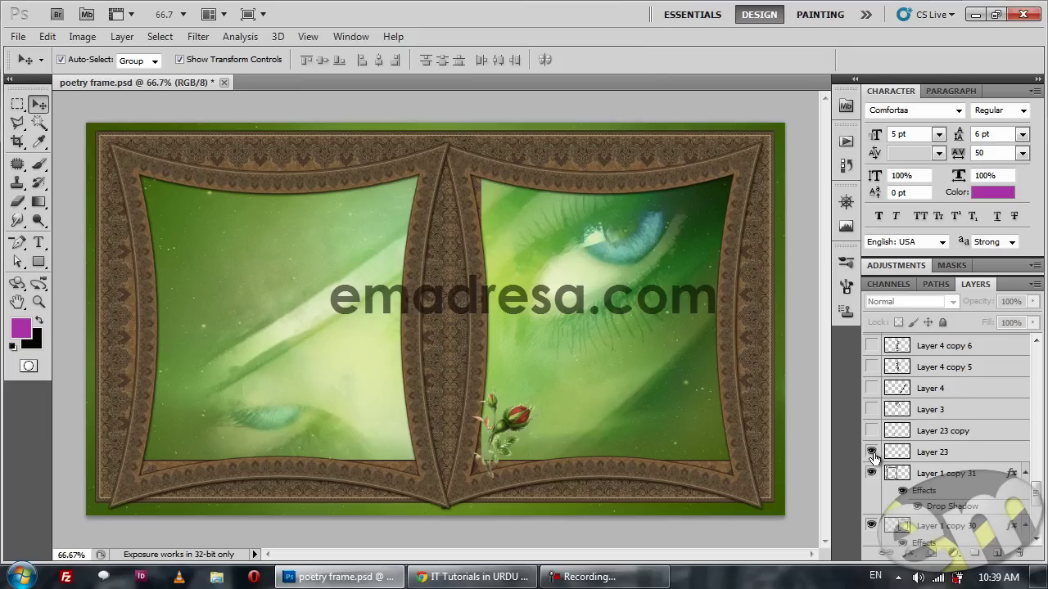
{"action": "left_click", "coordinate": [872, 431]}
{"action": "left_click", "coordinate": [872, 431]}
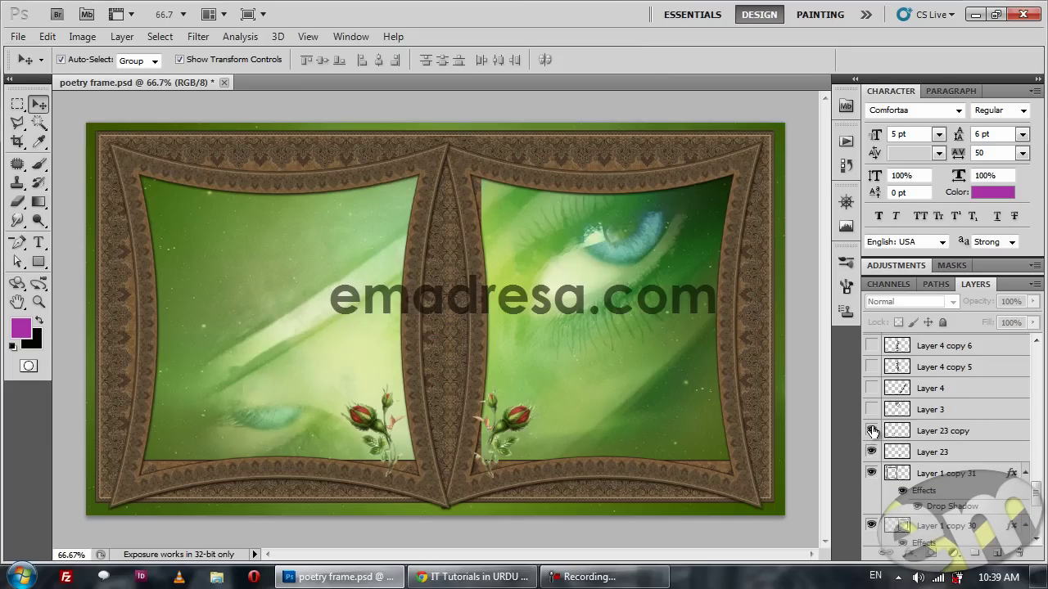
{"action": "left_click", "coordinate": [872, 410]}
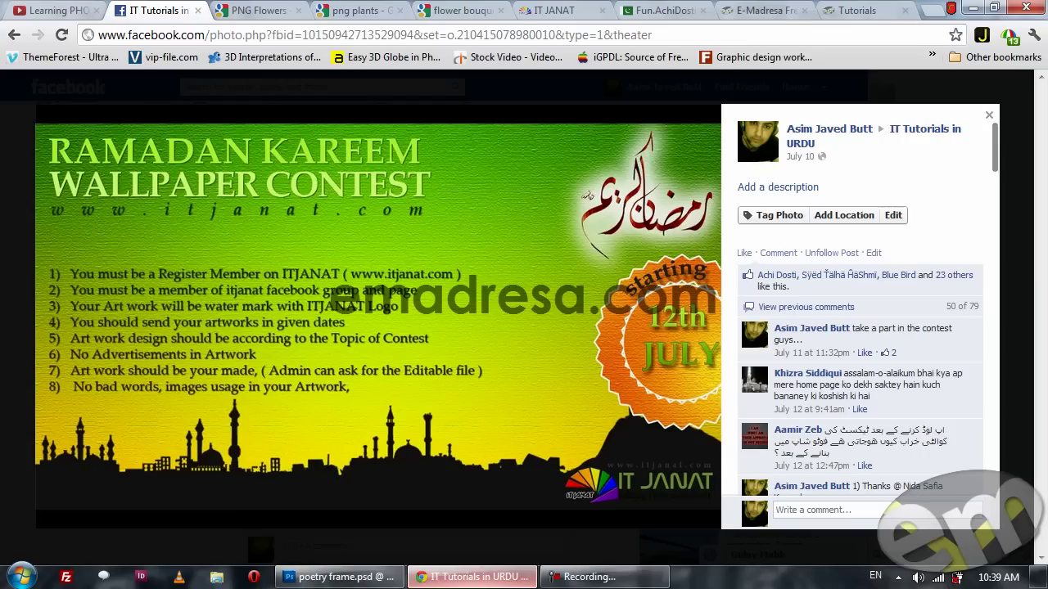
{"action": "left_click", "coordinate": [475, 577]}
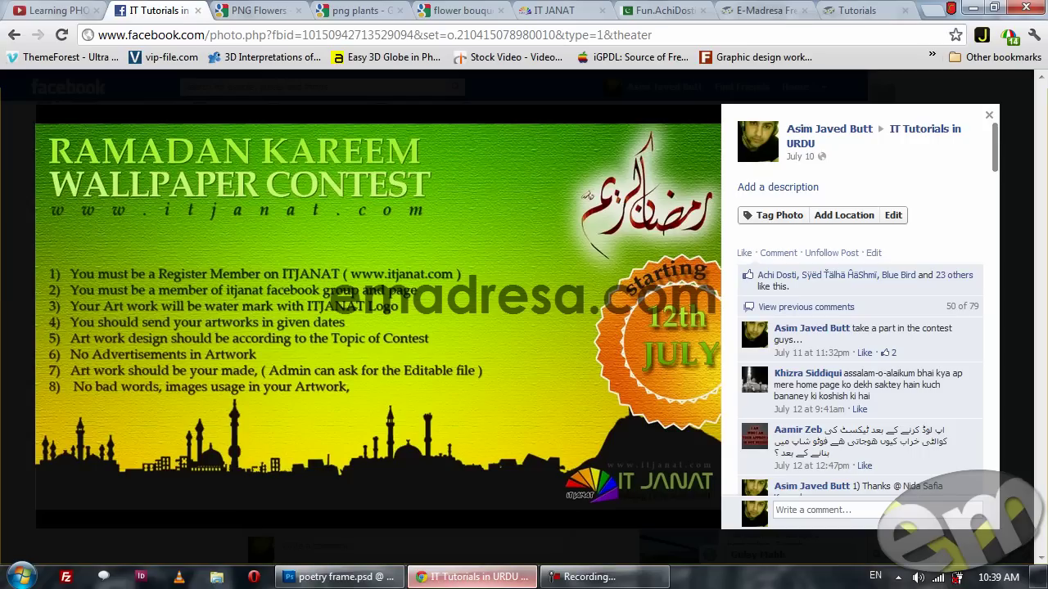
{"action": "left_click", "coordinate": [47, 307]}
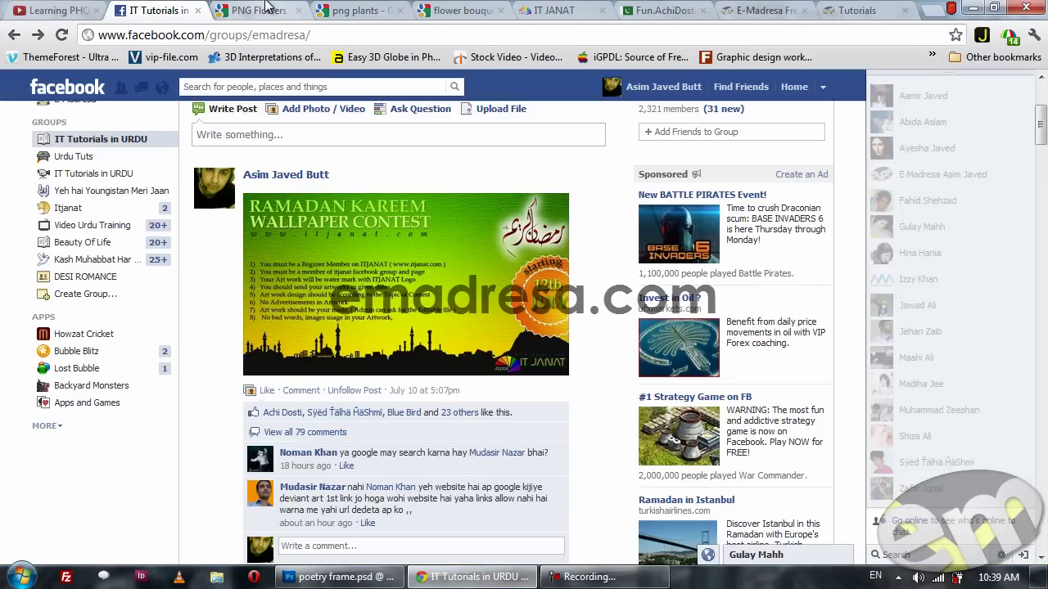
{"action": "left_click", "coordinate": [266, 10]}
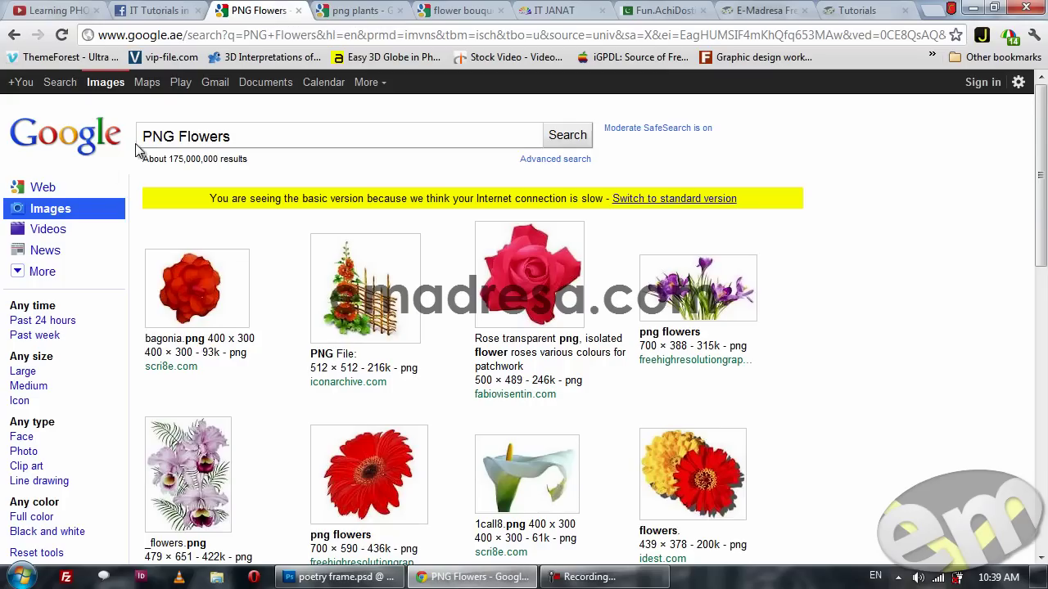
{"action": "scroll", "coordinate": [344, 282], "scroll_direction": "down", "scroll_amount": 1}
{"action": "scroll", "coordinate": [388, 283], "scroll_direction": "down", "scroll_amount": 1}
{"action": "scroll", "coordinate": [401, 368], "scroll_direction": "down", "scroll_amount": 1}
{"action": "scroll", "coordinate": [459, 365], "scroll_direction": "down", "scroll_amount": 1}
{"action": "key", "text": "alt+Tab"}
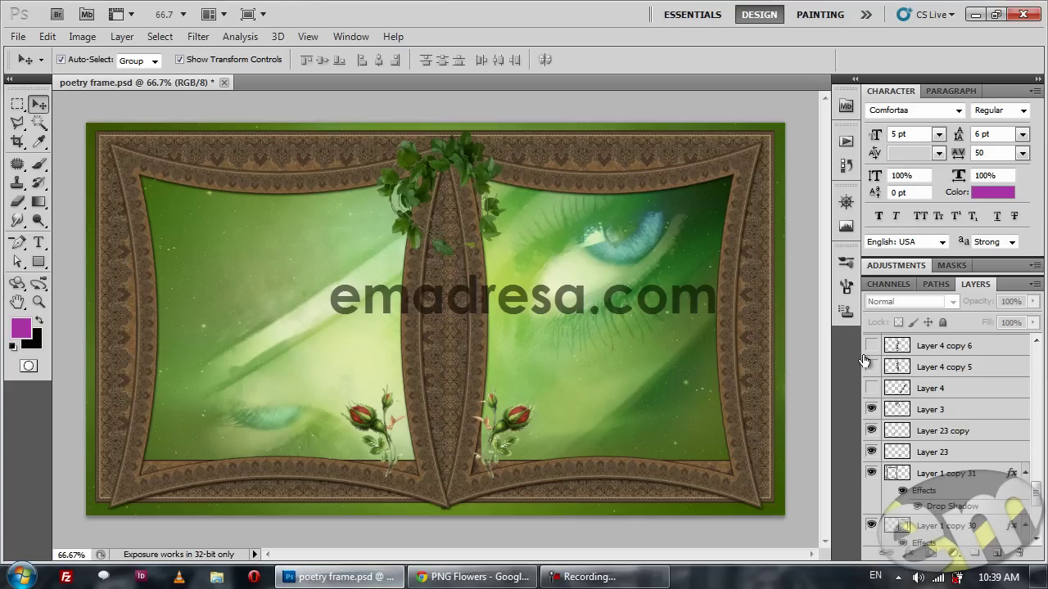
- Turn on Layer 4 copy through copy 6 so ivy trails down the divider and both frame tops
{"action": "left_click", "coordinate": [871, 366]}
{"action": "scroll", "coordinate": [897, 421], "scroll_direction": "up", "scroll_amount": 1}
{"action": "scroll", "coordinate": [897, 420], "scroll_direction": "up", "scroll_amount": 1}
{"action": "left_click", "coordinate": [871, 388]}
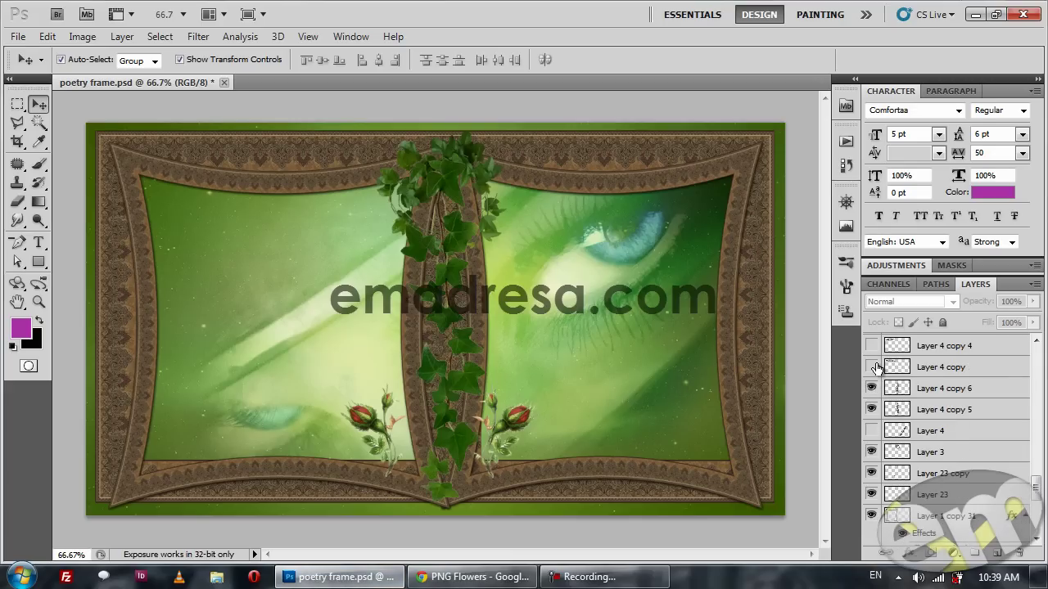
{"action": "left_click", "coordinate": [871, 366]}
{"action": "scroll", "coordinate": [876, 367], "scroll_direction": "up", "scroll_amount": 1}
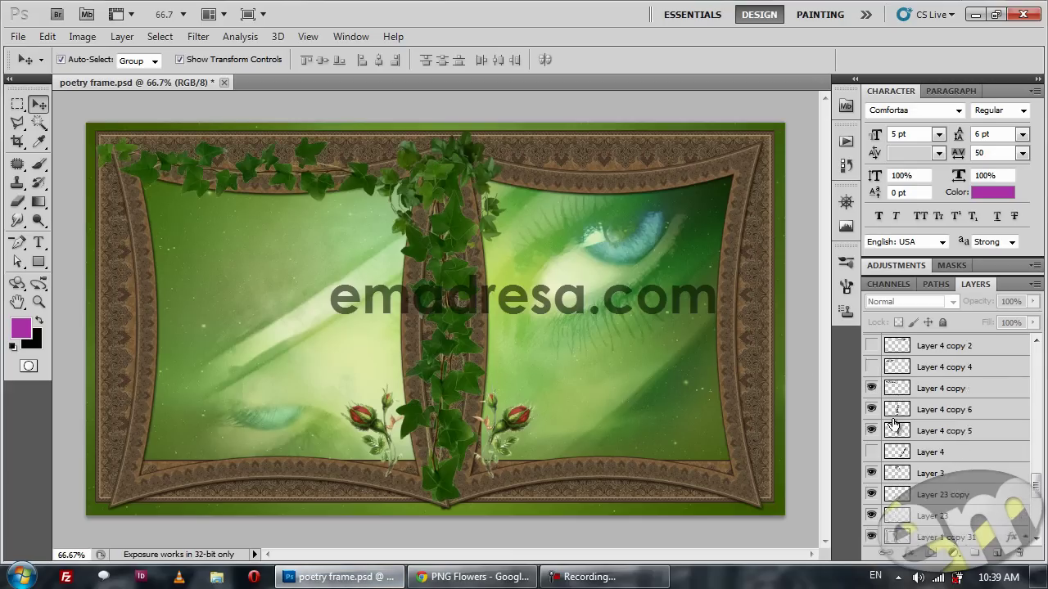
{"action": "left_click", "coordinate": [871, 367]}
{"action": "scroll", "coordinate": [874, 384], "scroll_direction": "up", "scroll_amount": 2}
{"action": "left_click", "coordinate": [871, 388]}
{"action": "left_click", "coordinate": [871, 366]}
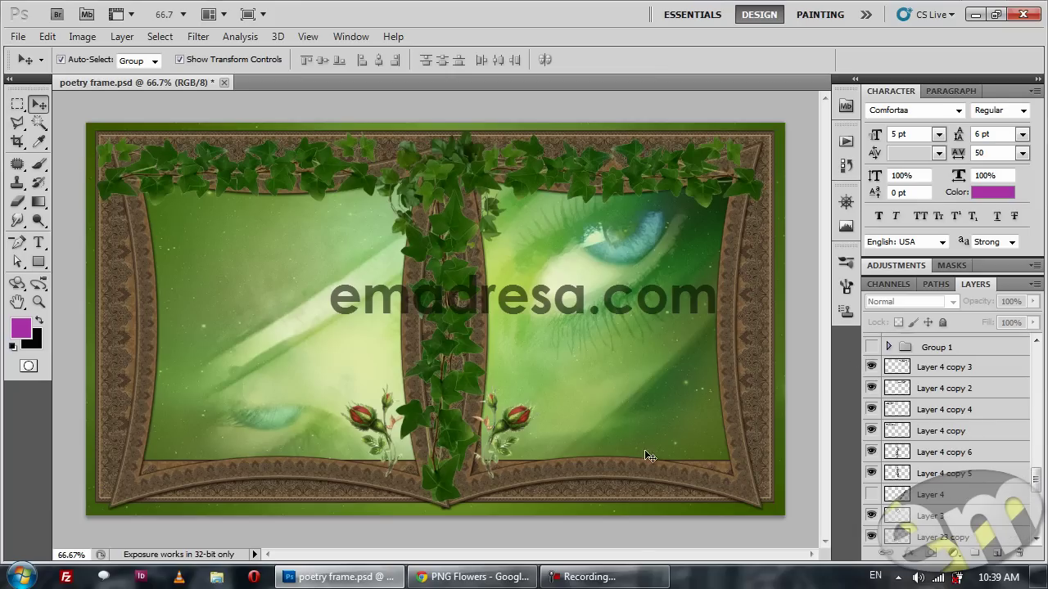
{"action": "left_click", "coordinate": [473, 577]}
- Compare the flower bouquet png and png plants results and preview the ivy image Ivy0062_1_L.png
{"action": "left_click", "coordinate": [462, 9]}
{"action": "scroll", "coordinate": [472, 414], "scroll_direction": "up", "scroll_amount": 3}
{"action": "scroll", "coordinate": [471, 414], "scroll_direction": "up", "scroll_amount": 1}
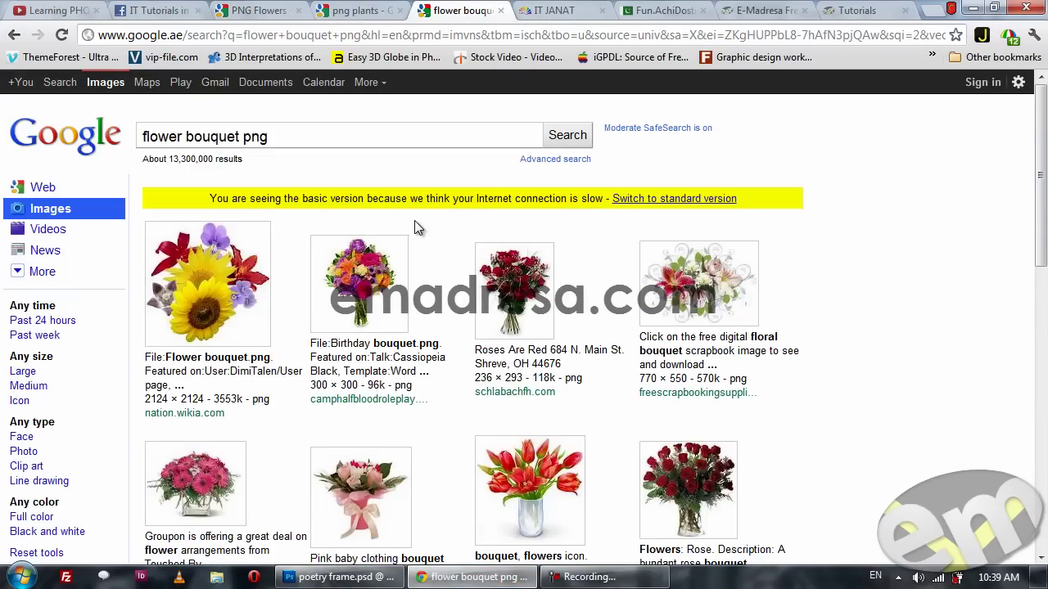
{"action": "left_click", "coordinate": [365, 7]}
{"action": "left_click", "coordinate": [434, 10]}
{"action": "left_click", "coordinate": [351, 7]}
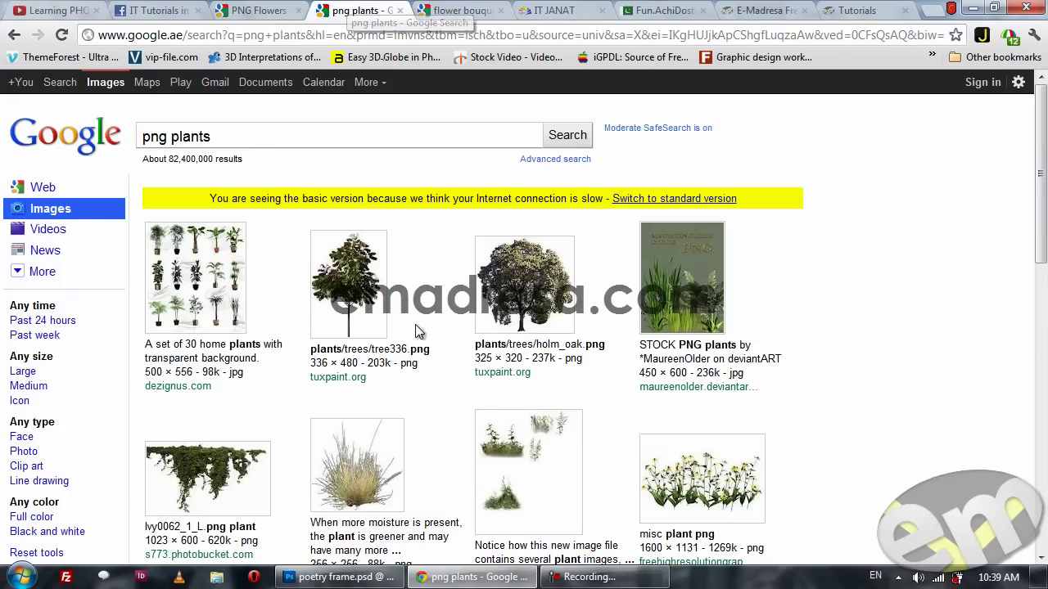
{"action": "scroll", "coordinate": [426, 367], "scroll_direction": "down", "scroll_amount": 3}
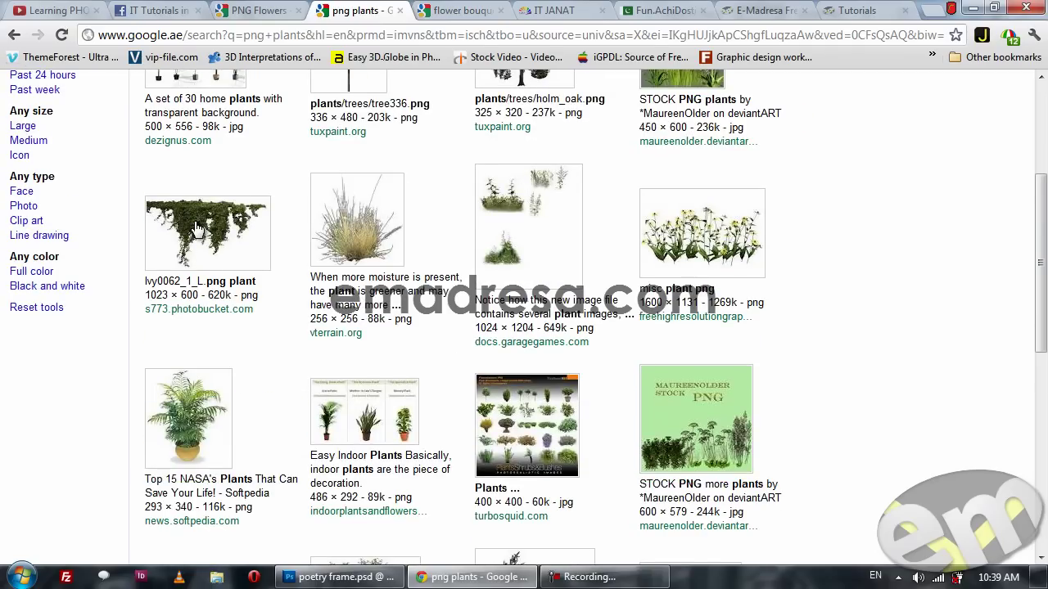
{"action": "left_click", "coordinate": [188, 227]}
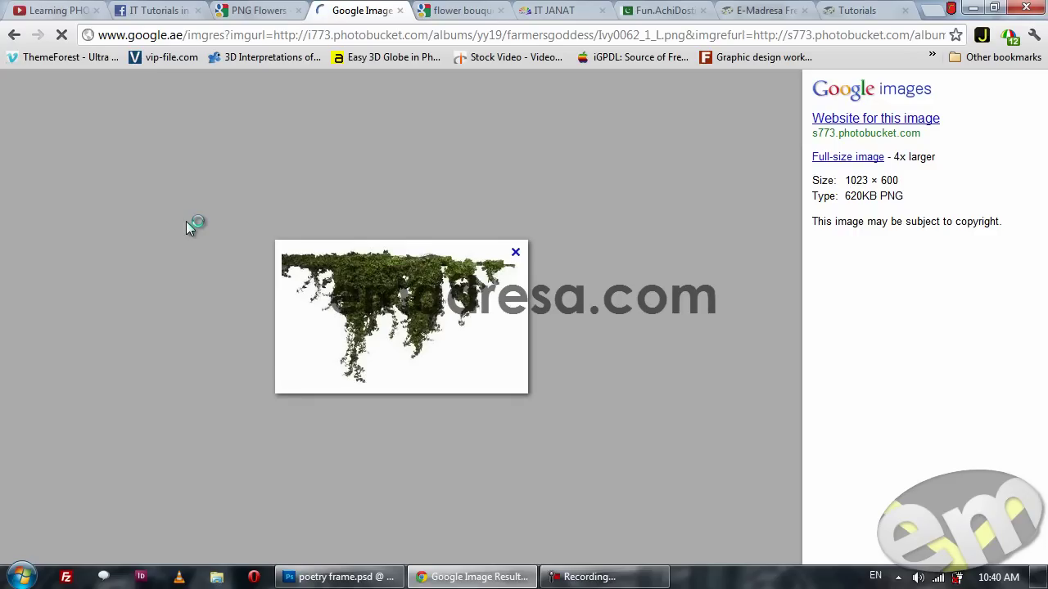
{"action": "left_click", "coordinate": [15, 35]}
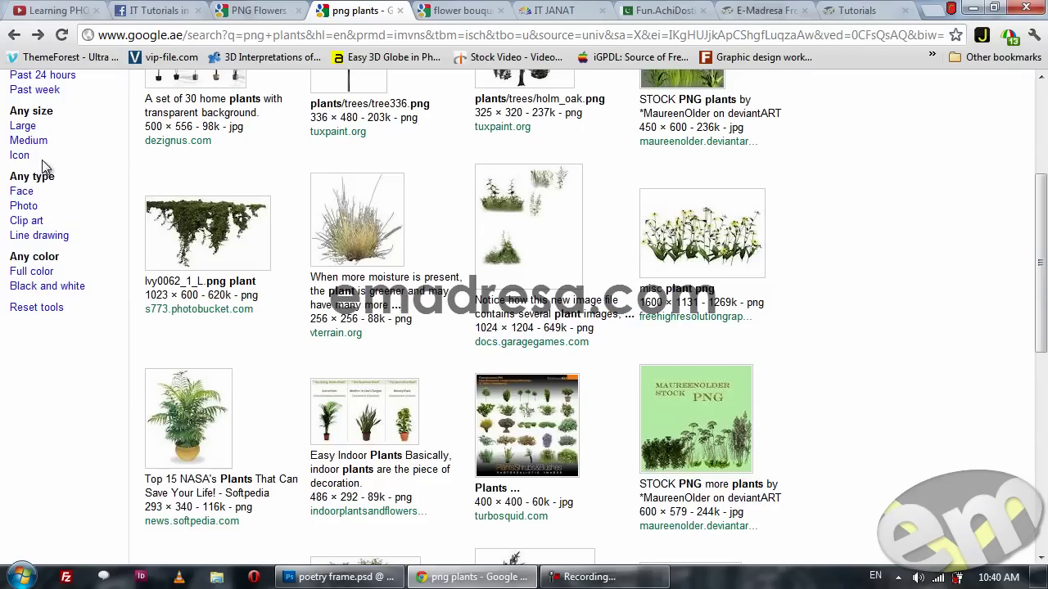
- Filter the png plants results to Large size and move on to the second results page
{"action": "left_click", "coordinate": [33, 129]}
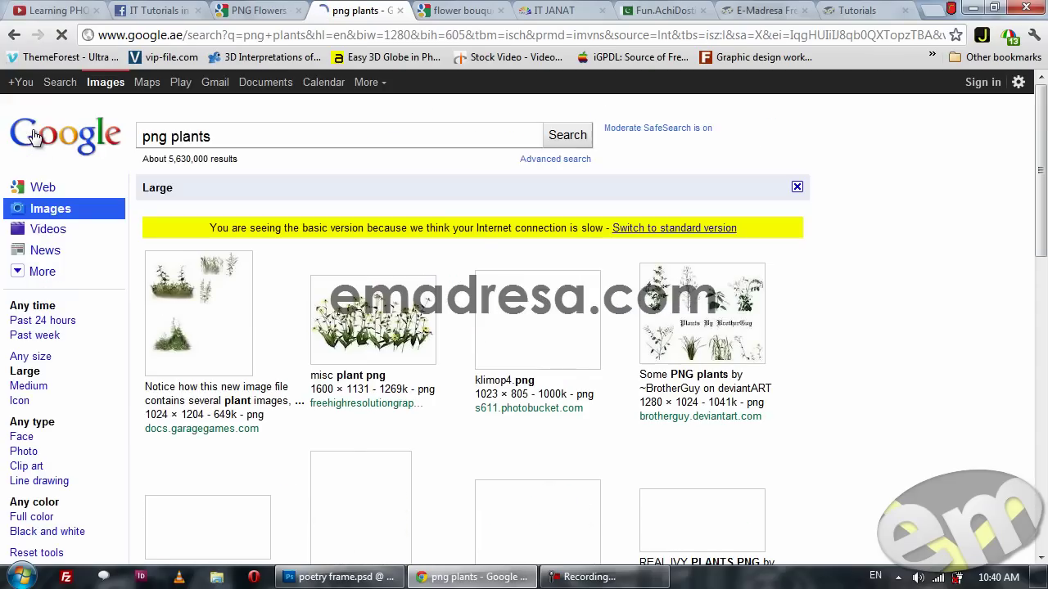
{"action": "scroll", "coordinate": [349, 329], "scroll_direction": "down", "scroll_amount": 1}
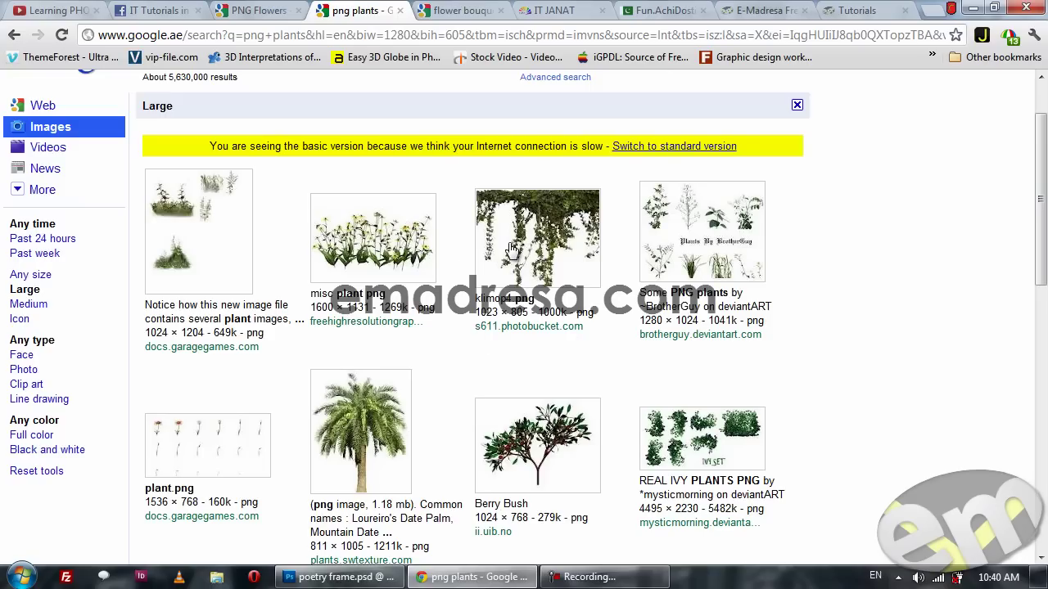
{"action": "scroll", "coordinate": [491, 287], "scroll_direction": "down", "scroll_amount": 2}
{"action": "scroll", "coordinate": [463, 322], "scroll_direction": "down", "scroll_amount": 1}
{"action": "scroll", "coordinate": [463, 327], "scroll_direction": "down", "scroll_amount": 2}
{"action": "scroll", "coordinate": [464, 327], "scroll_direction": "down", "scroll_amount": 1}
{"action": "scroll", "coordinate": [389, 319], "scroll_direction": "down", "scroll_amount": 2}
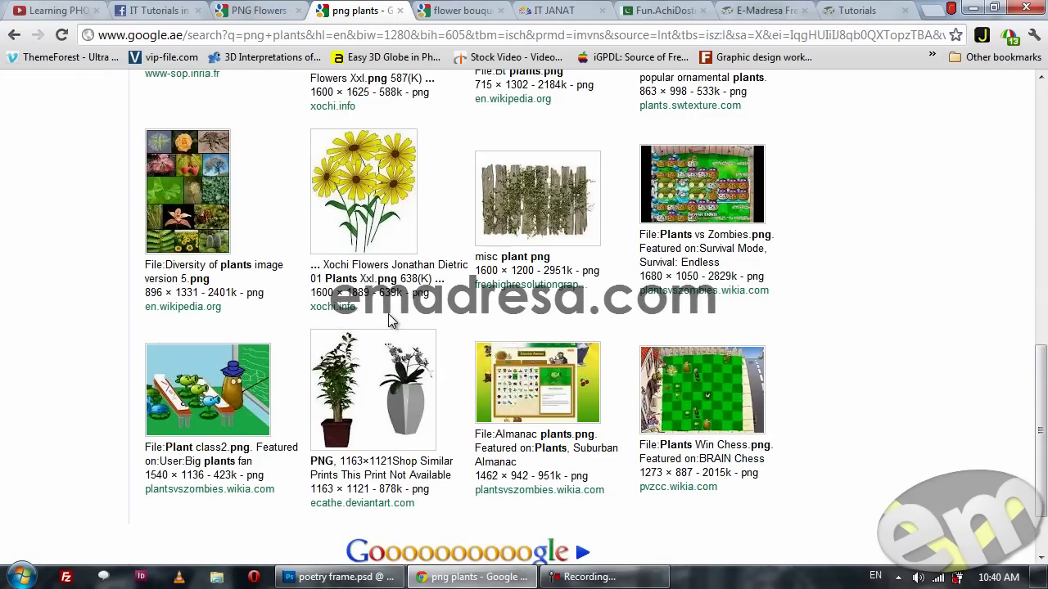
{"action": "scroll", "coordinate": [389, 320], "scroll_direction": "down", "scroll_amount": 1}
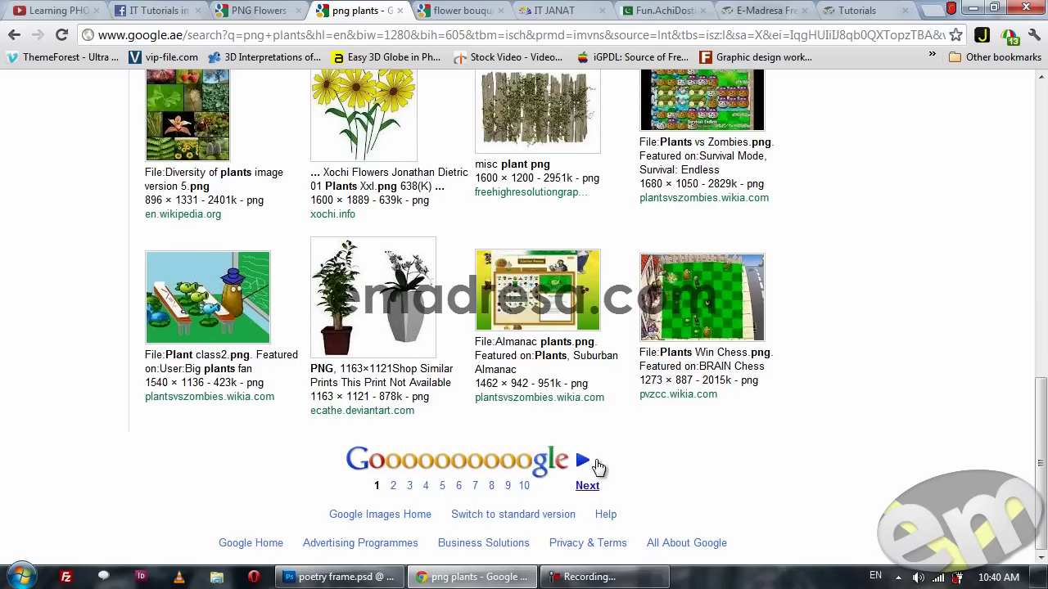
{"action": "left_click", "coordinate": [587, 486]}
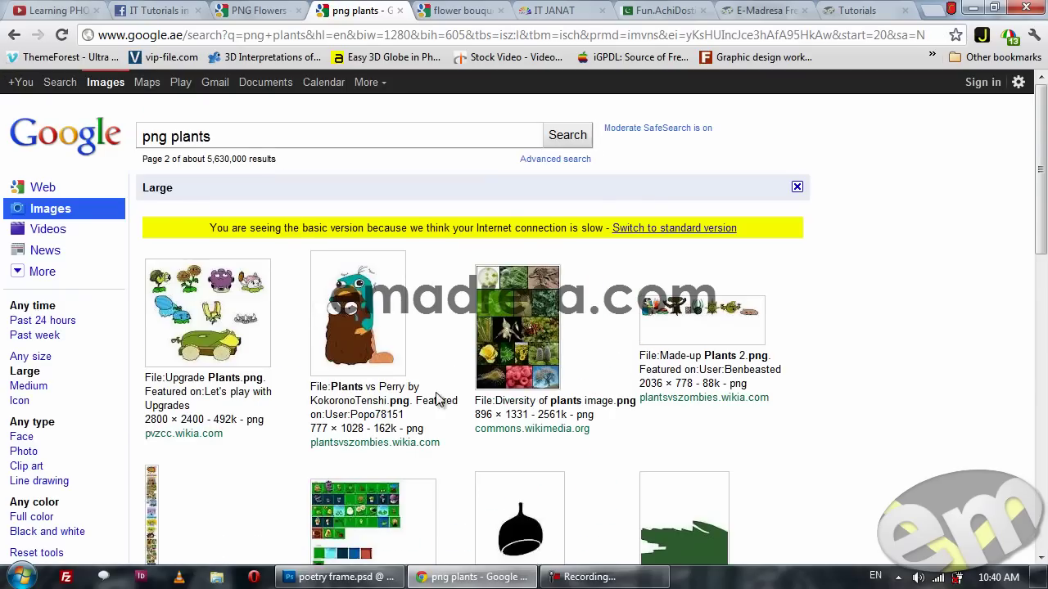
{"action": "scroll", "coordinate": [398, 364], "scroll_direction": "down", "scroll_amount": 2}
{"action": "scroll", "coordinate": [398, 364], "scroll_direction": "down", "scroll_amount": 1}
{"action": "scroll", "coordinate": [398, 362], "scroll_direction": "down", "scroll_amount": 1}
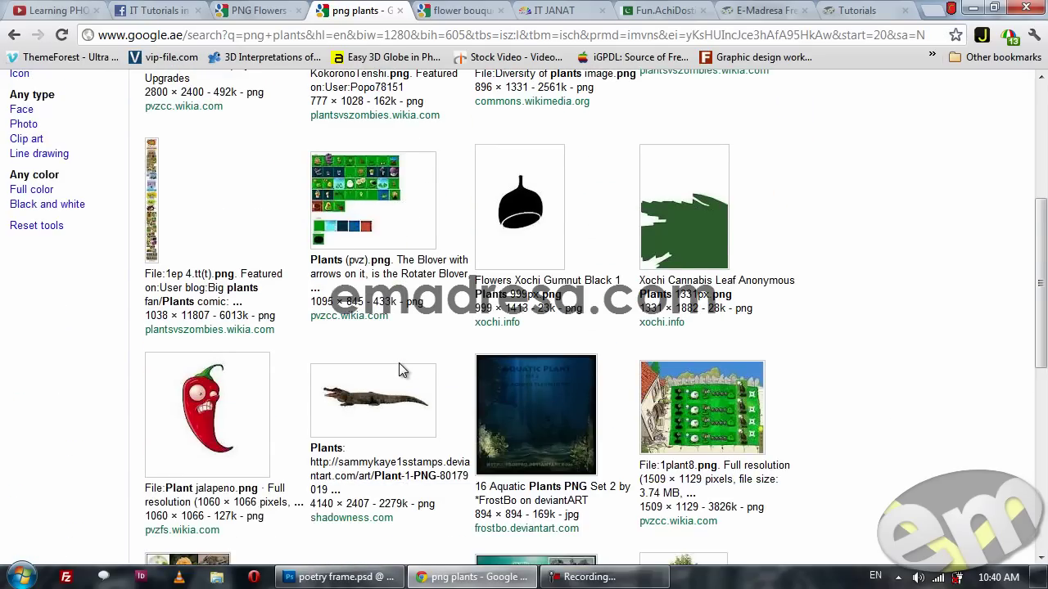
{"action": "scroll", "coordinate": [399, 362], "scroll_direction": "down", "scroll_amount": 2}
{"action": "scroll", "coordinate": [399, 363], "scroll_direction": "down", "scroll_amount": 1}
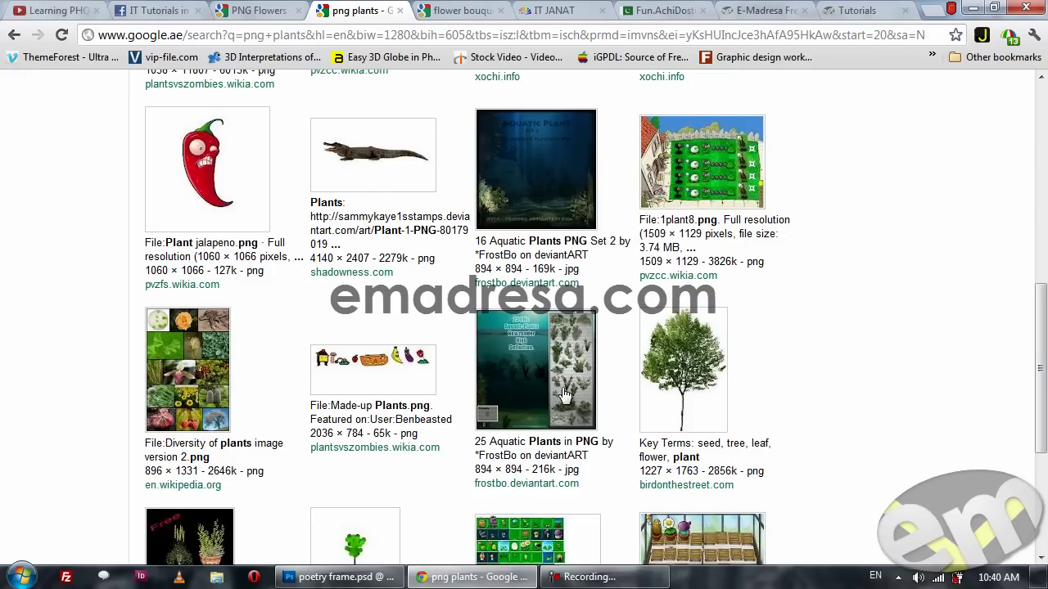
{"action": "scroll", "coordinate": [550, 370], "scroll_direction": "down", "scroll_amount": 1}
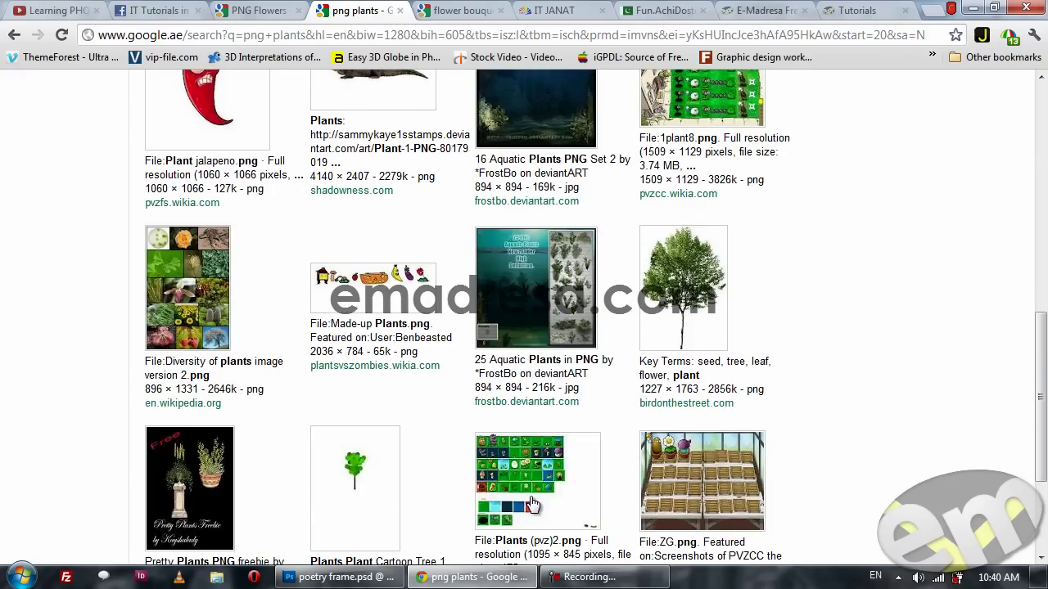
- Back in Photoshop, duplicate the ivy group with Ctrl+J and show ivy along both outer edges
{"action": "left_click", "coordinate": [360, 577]}
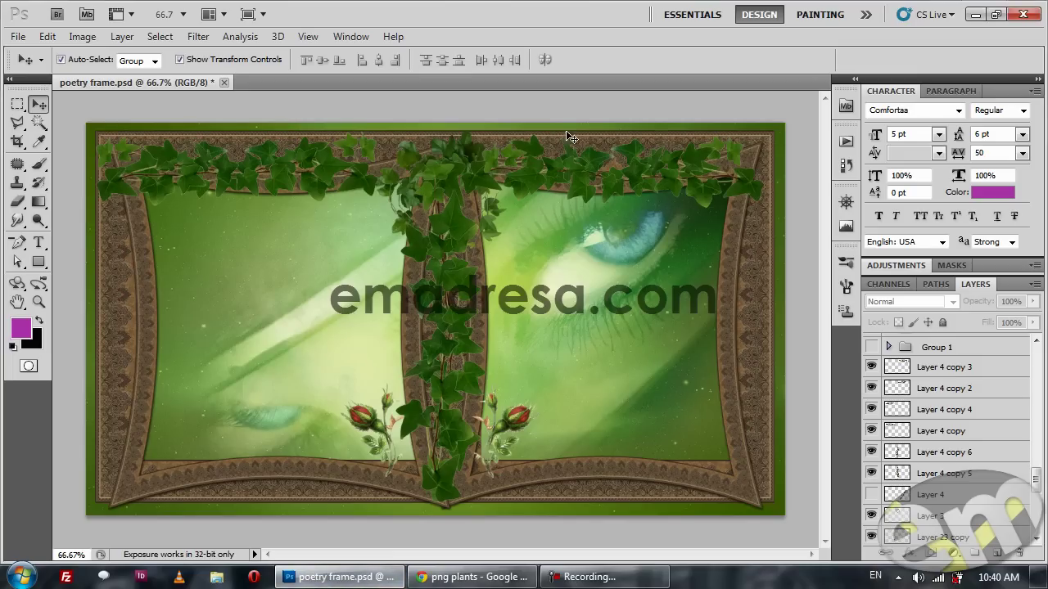
{"action": "key", "text": "ctrl+j"}
{"action": "left_click", "coordinate": [871, 368]}
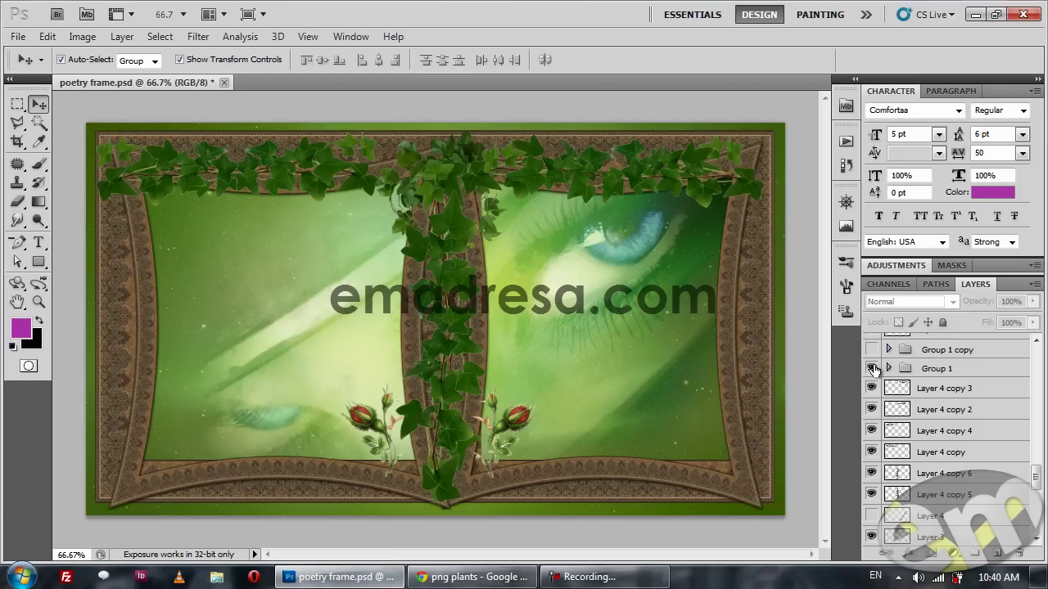
{"action": "left_click", "coordinate": [871, 368]}
{"action": "scroll", "coordinate": [873, 370], "scroll_direction": "up", "scroll_amount": 1}
{"action": "left_click", "coordinate": [871, 371]}
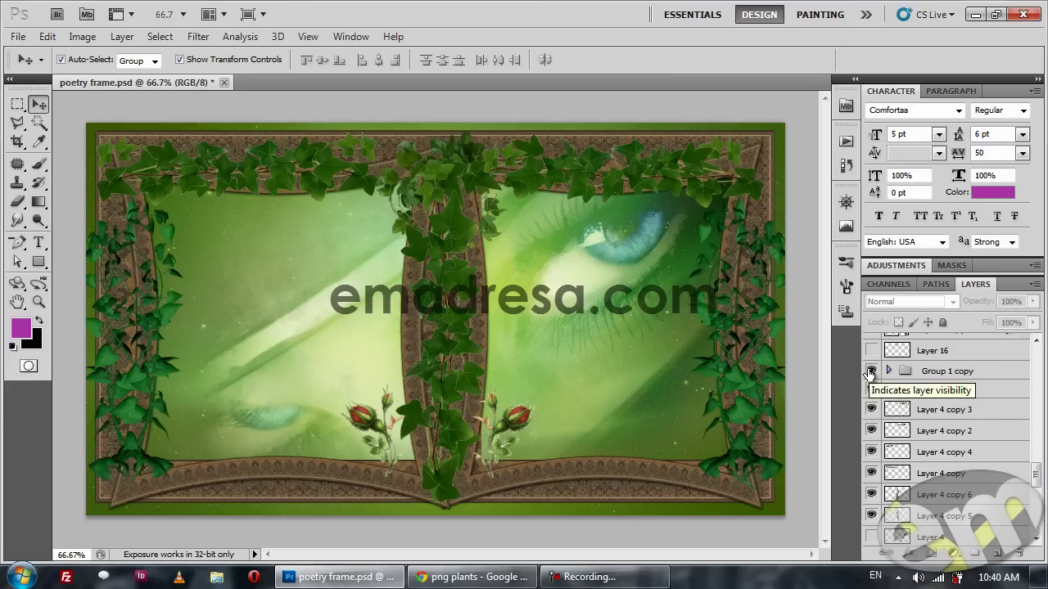
{"action": "scroll", "coordinate": [871, 374], "scroll_direction": "up", "scroll_amount": 1}
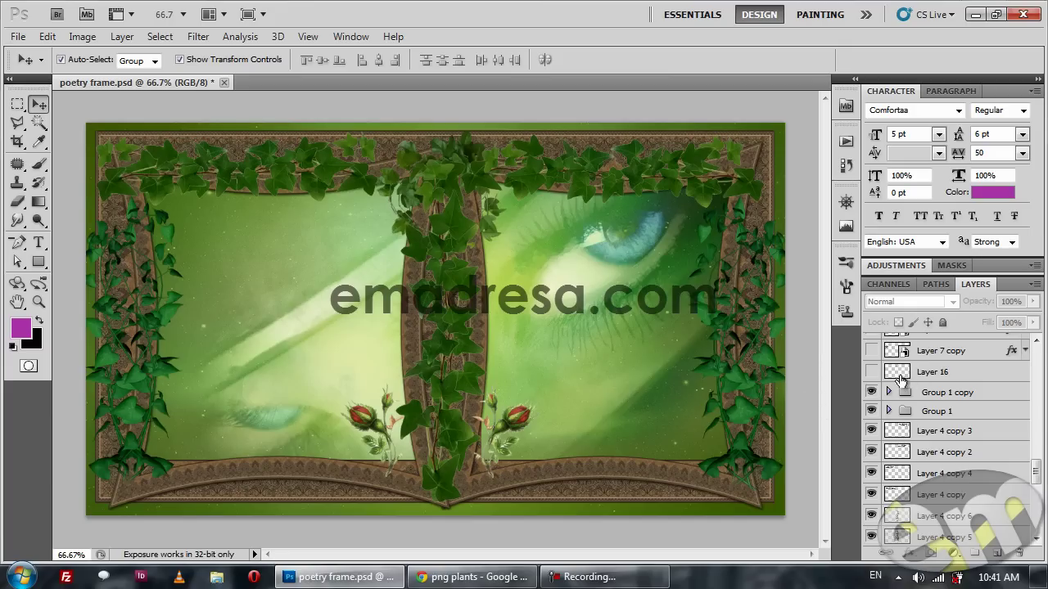
- Show the pink-and-white flower bouquet (Layer 16) at the top centre of the frames
{"action": "scroll", "coordinate": [904, 383], "scroll_direction": "up", "scroll_amount": 1}
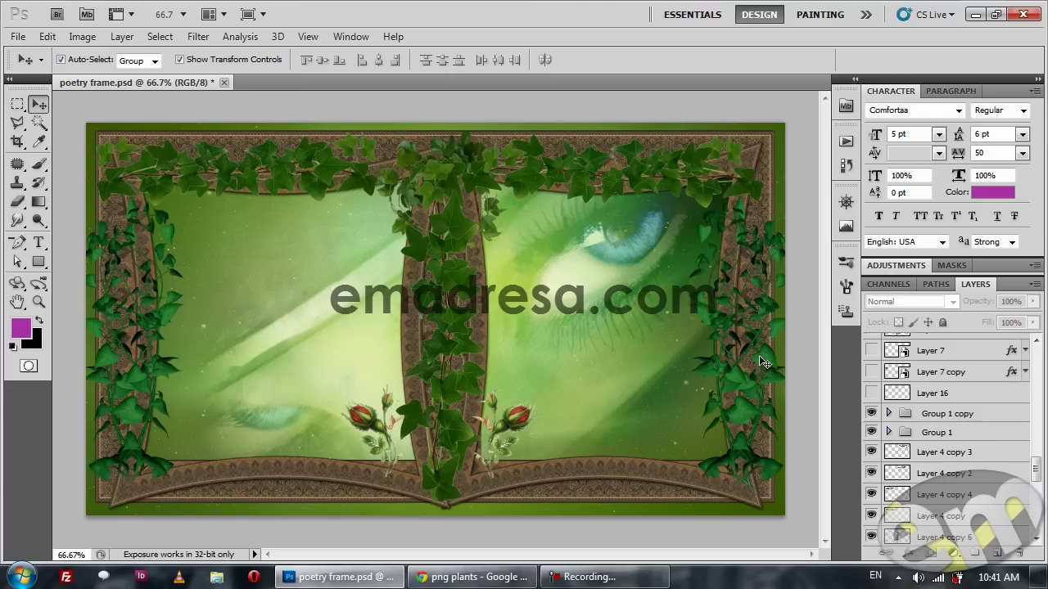
{"action": "scroll", "coordinate": [873, 440], "scroll_direction": "up", "scroll_amount": 1}
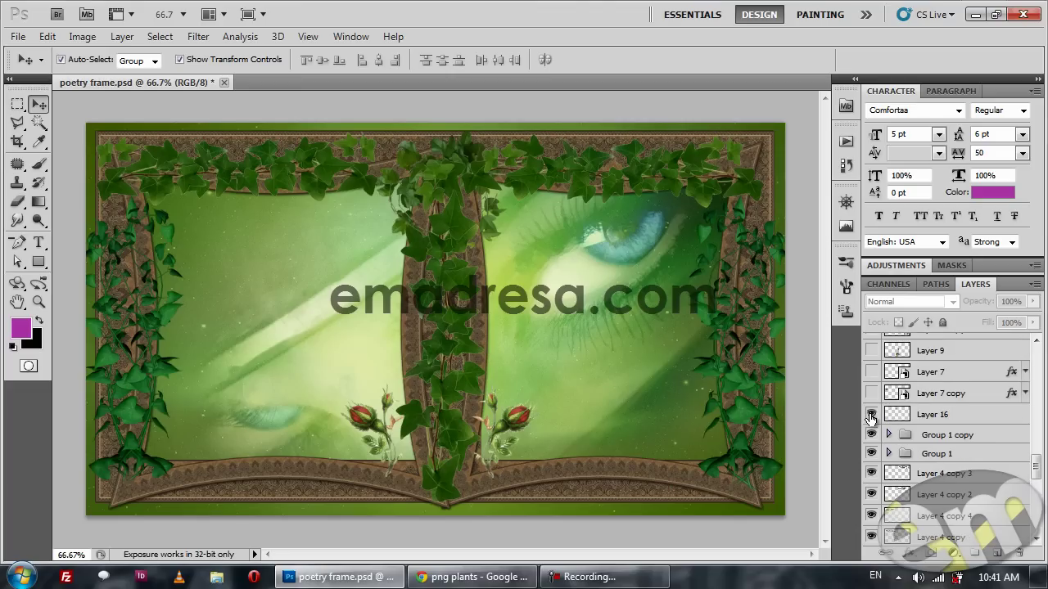
{"action": "left_click", "coordinate": [871, 415]}
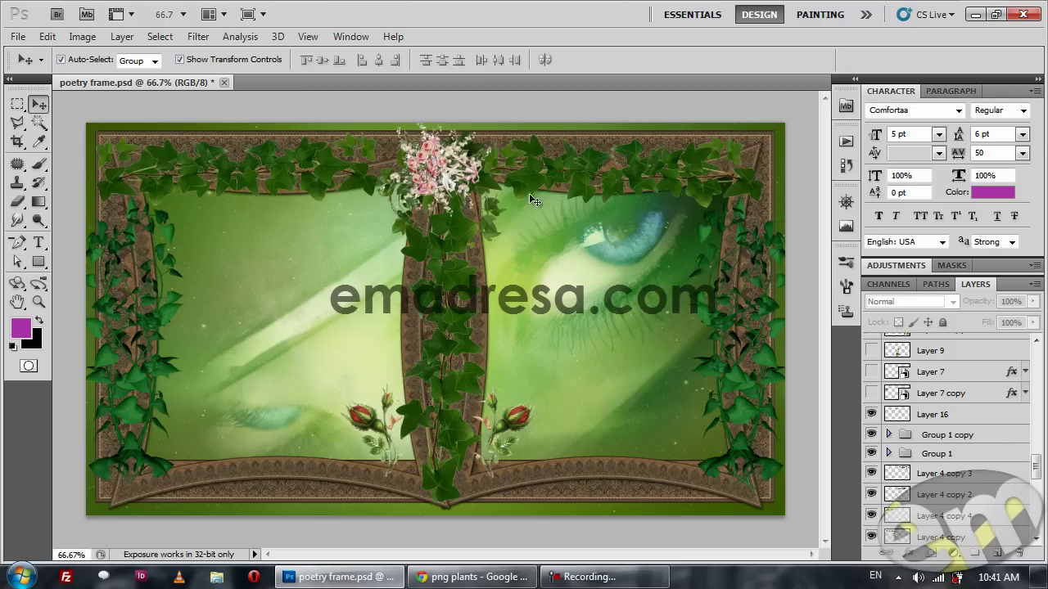
- Scroll through the flower bouquet png results in Chrome, then return to the poetry frame document
{"action": "left_click", "coordinate": [471, 577]}
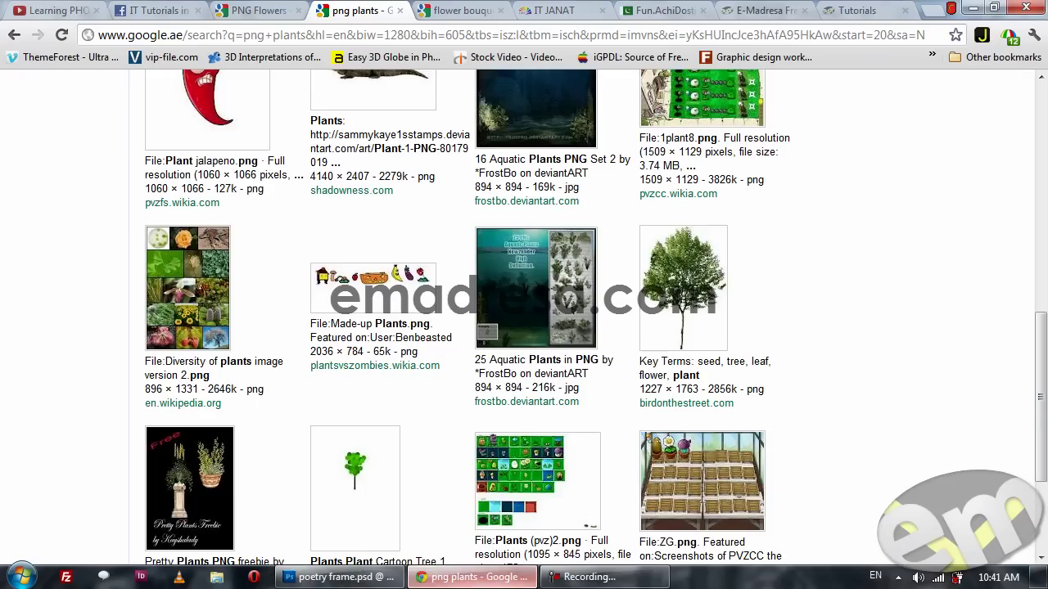
{"action": "left_click", "coordinate": [463, 9]}
{"action": "scroll", "coordinate": [344, 352], "scroll_direction": "down", "scroll_amount": 1}
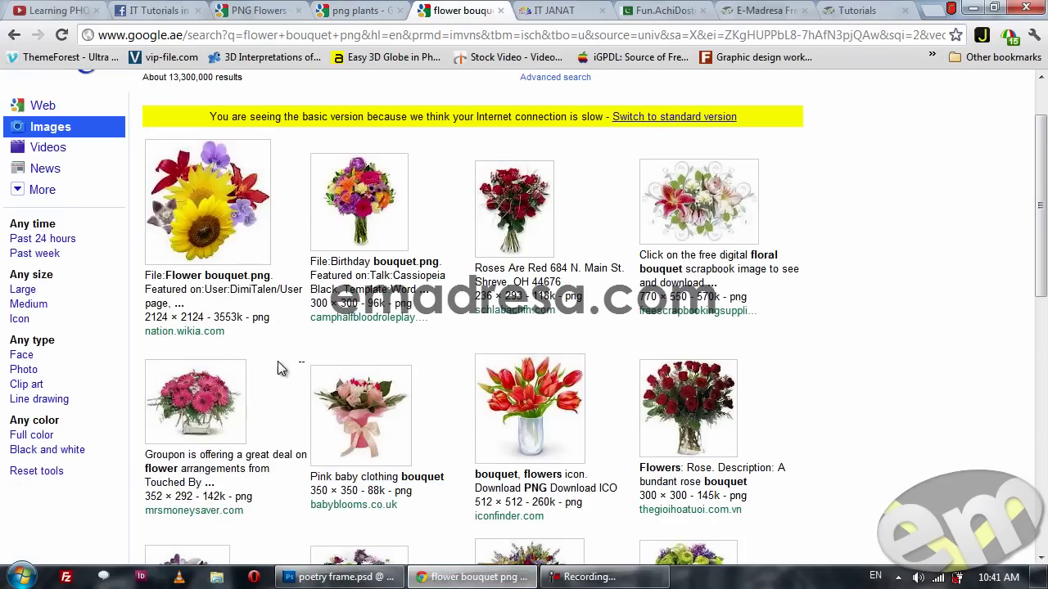
{"action": "scroll", "coordinate": [439, 417], "scroll_direction": "down", "scroll_amount": 2}
{"action": "scroll", "coordinate": [440, 417], "scroll_direction": "down", "scroll_amount": 2}
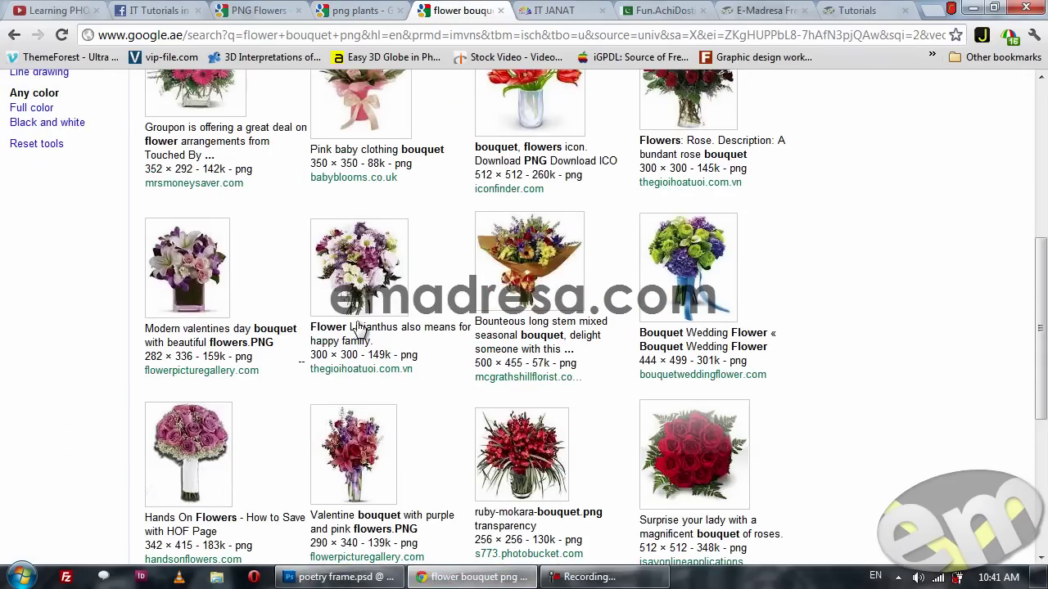
{"action": "left_click", "coordinate": [474, 577]}
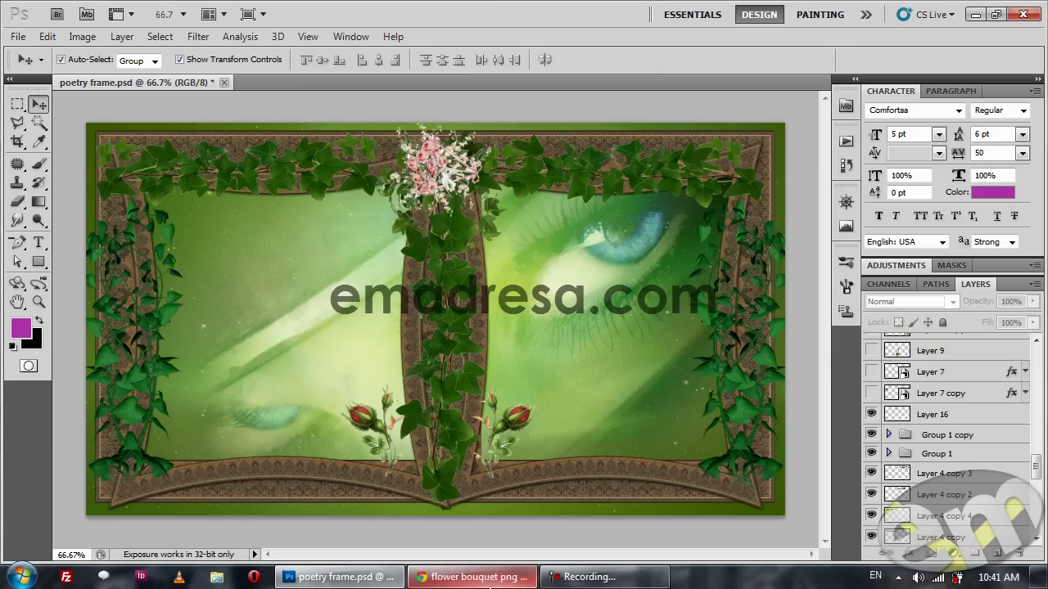
- Turn on Layer 7, Layer 7 copy, Layer 9 and Layer 9 copy for hanging baskets and variegated ivy
{"action": "left_click", "coordinate": [871, 393]}
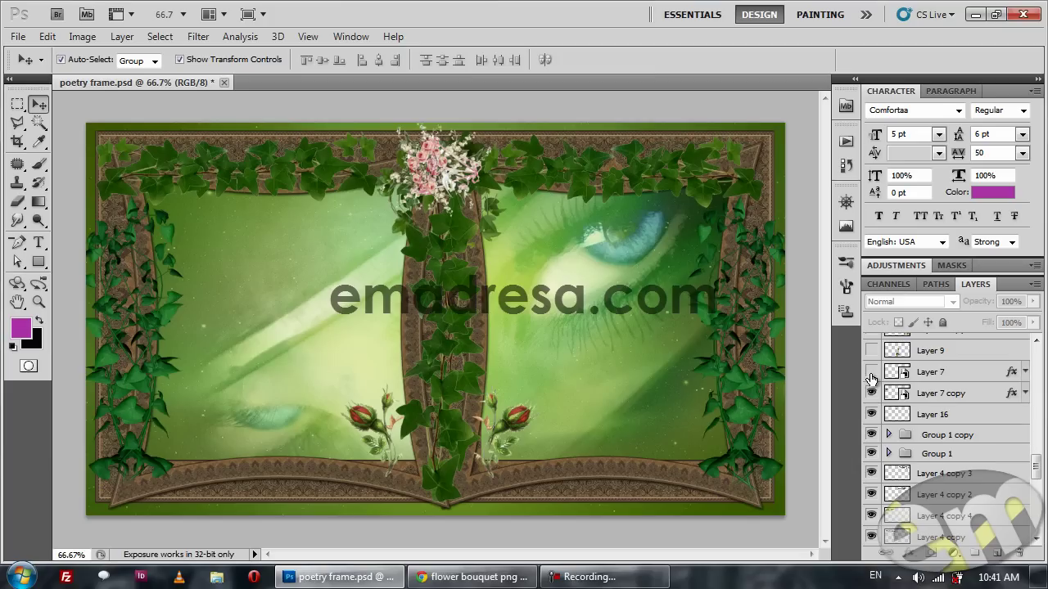
{"action": "left_click", "coordinate": [871, 373]}
{"action": "left_click", "coordinate": [871, 350]}
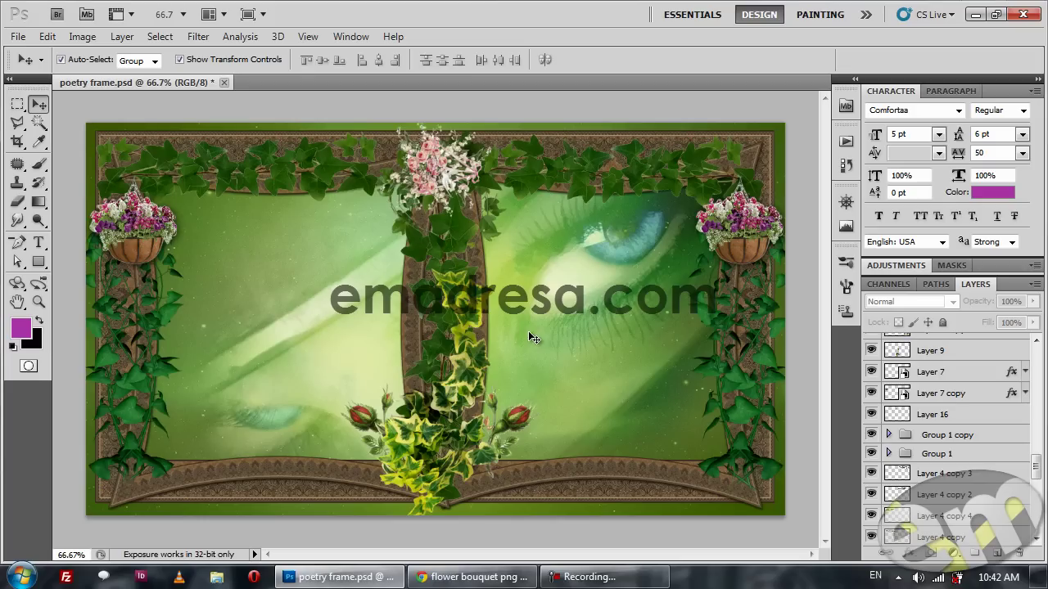
{"action": "scroll", "coordinate": [1002, 459], "scroll_direction": "up", "scroll_amount": 3}
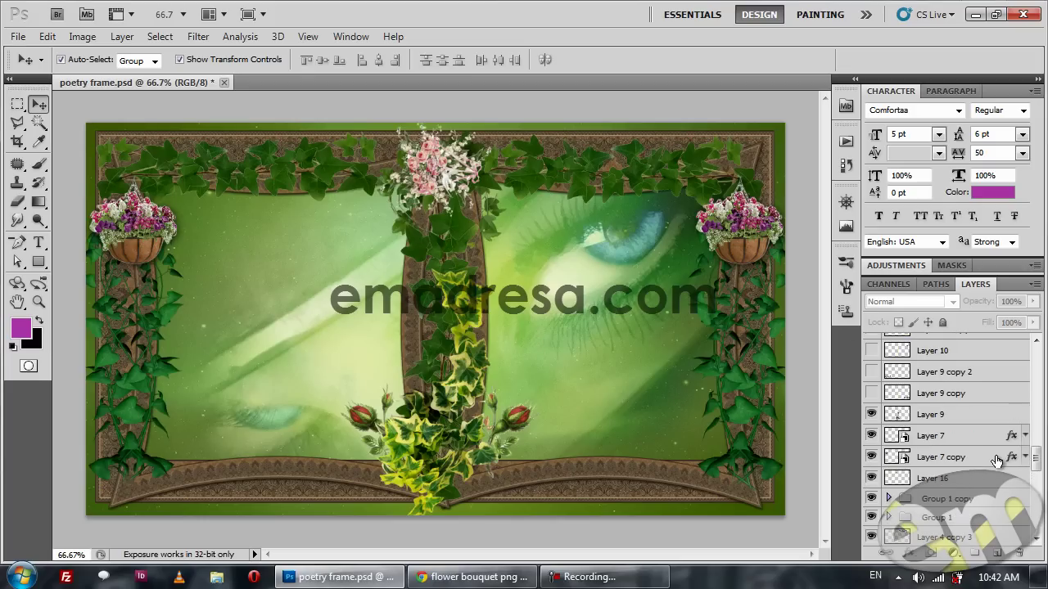
{"action": "left_click", "coordinate": [871, 394]}
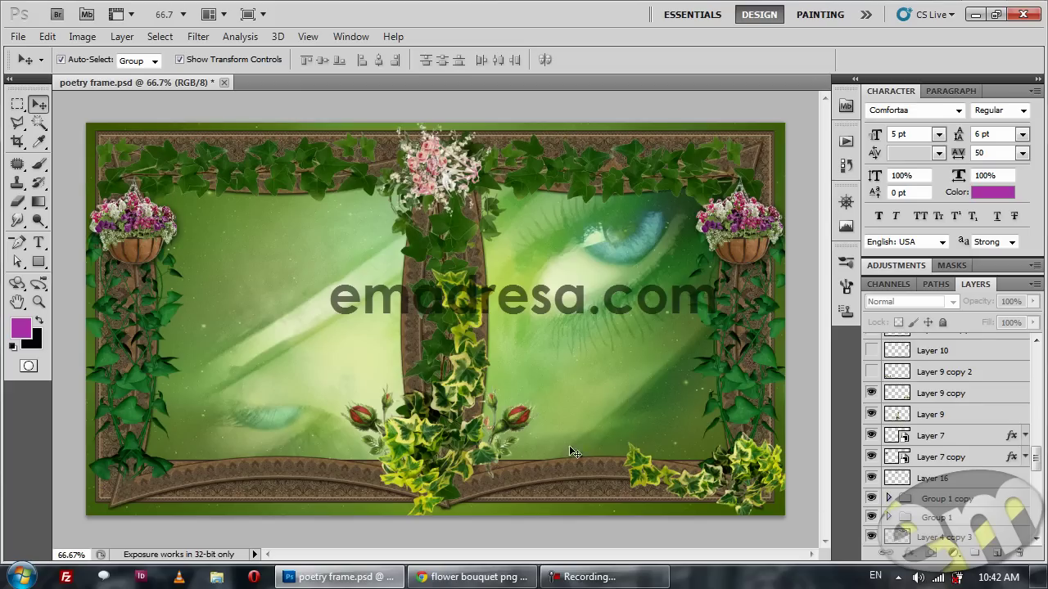
- Duplicate the central variegated ivy, shrink and rotate it sideways, and place it lower-left
{"action": "left_click", "coordinate": [409, 437]}
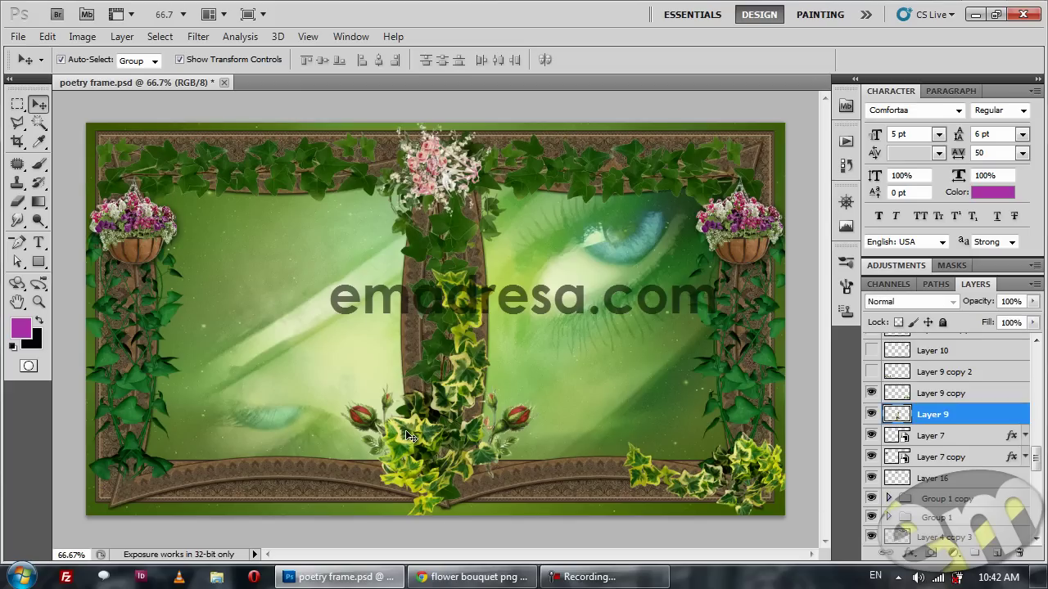
{"action": "left_click_drag", "start_coordinate": [409, 436], "coordinate": [295, 345]}
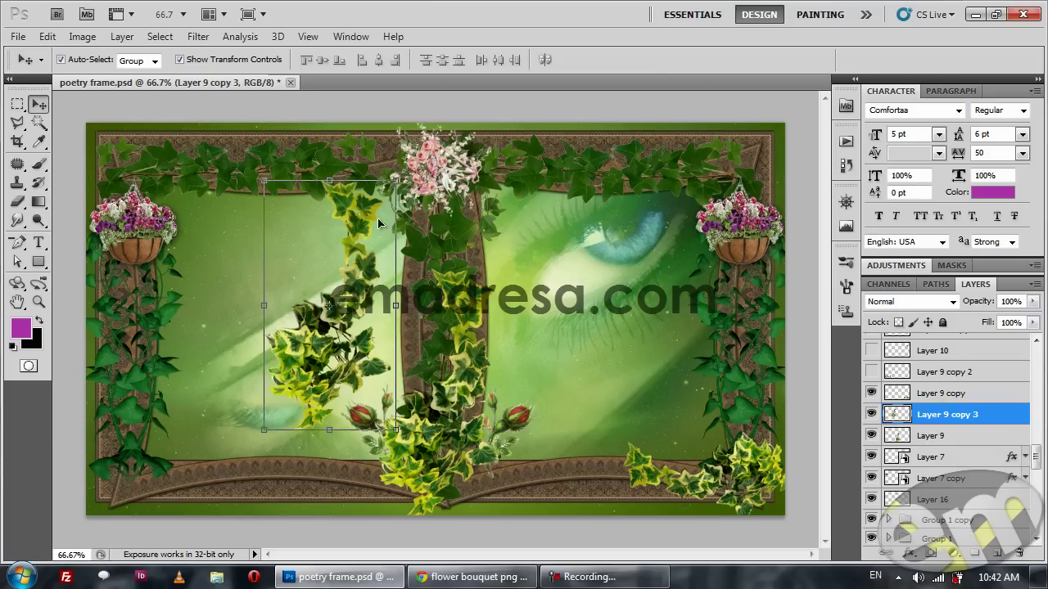
{"action": "left_click_drag", "start_coordinate": [396, 177], "coordinate": [374, 223]}
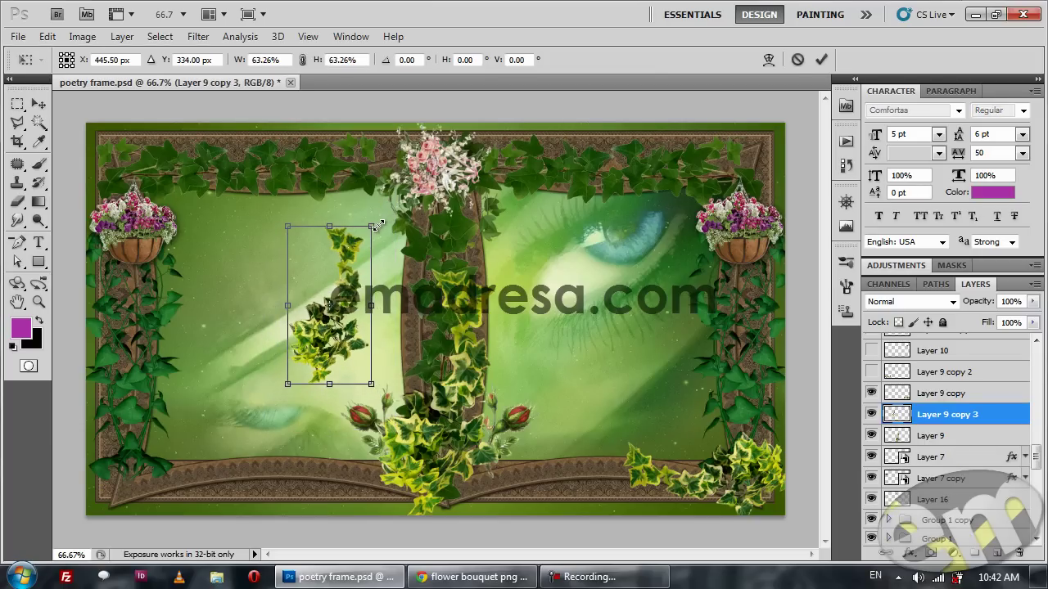
{"action": "mouse_move", "coordinate": [390, 221]}
{"action": "left_mouse_down"}
{"action": "mouse_move", "coordinate": [461, 351]}
{"action": "mouse_move", "coordinate": [425, 425]}
{"action": "mouse_move", "coordinate": [437, 399]}
{"action": "left_mouse_up"}
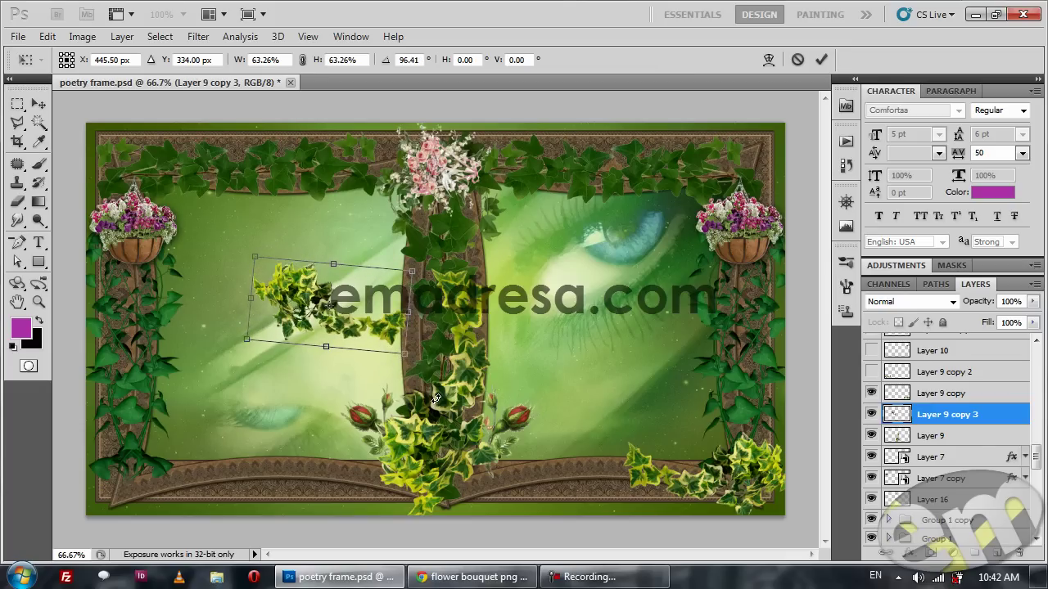
{"action": "key", "text": "Return"}
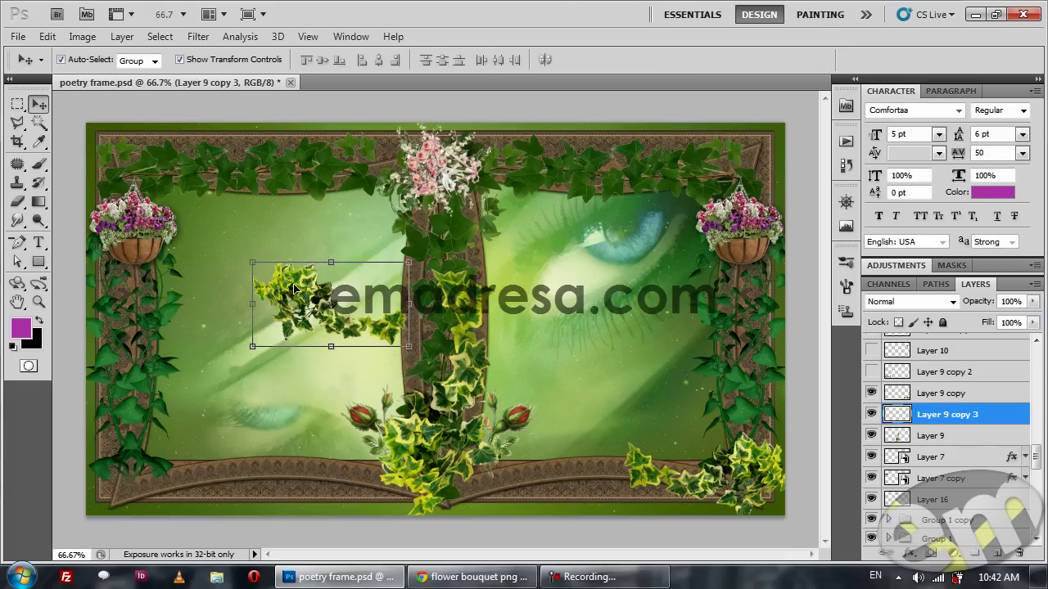
{"action": "left_click_drag", "start_coordinate": [255, 309], "coordinate": [147, 453]}
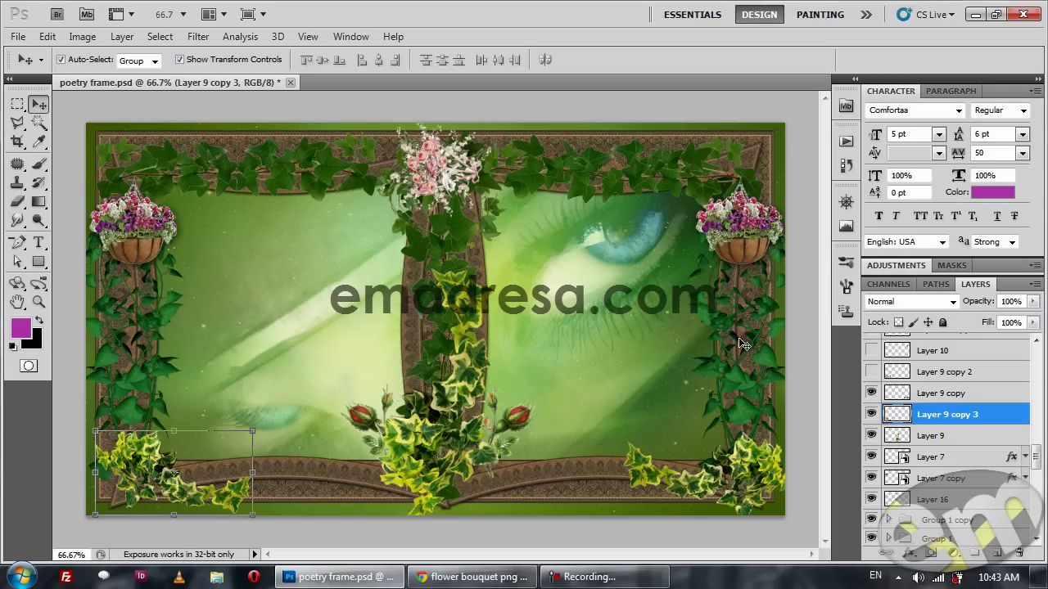
- Copy the top-right ivy vine to the top-left, try a horizontal flip, undo it, and deselect
{"action": "left_click", "coordinate": [600, 172]}
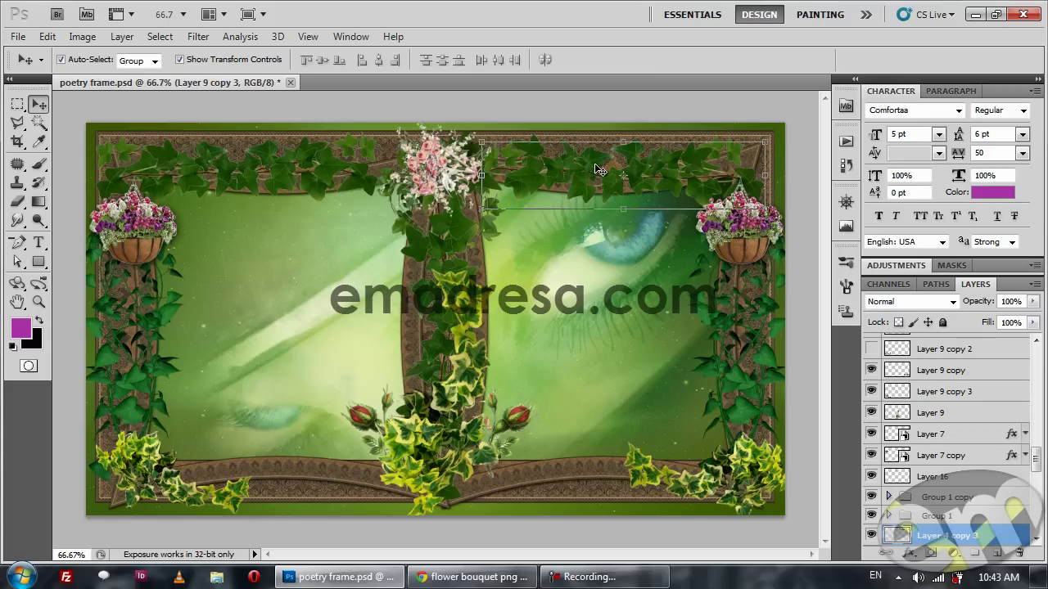
{"action": "left_click_drag", "start_coordinate": [332, 161], "coordinate": [331, 162]}
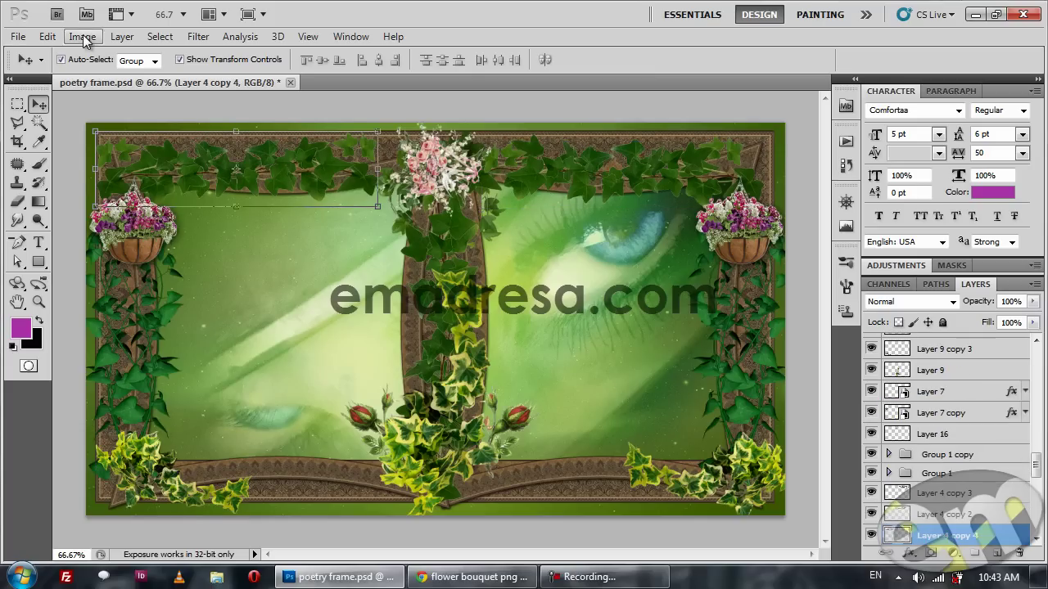
{"action": "left_click", "coordinate": [58, 36]}
{"action": "mouse_move", "coordinate": [101, 326]}
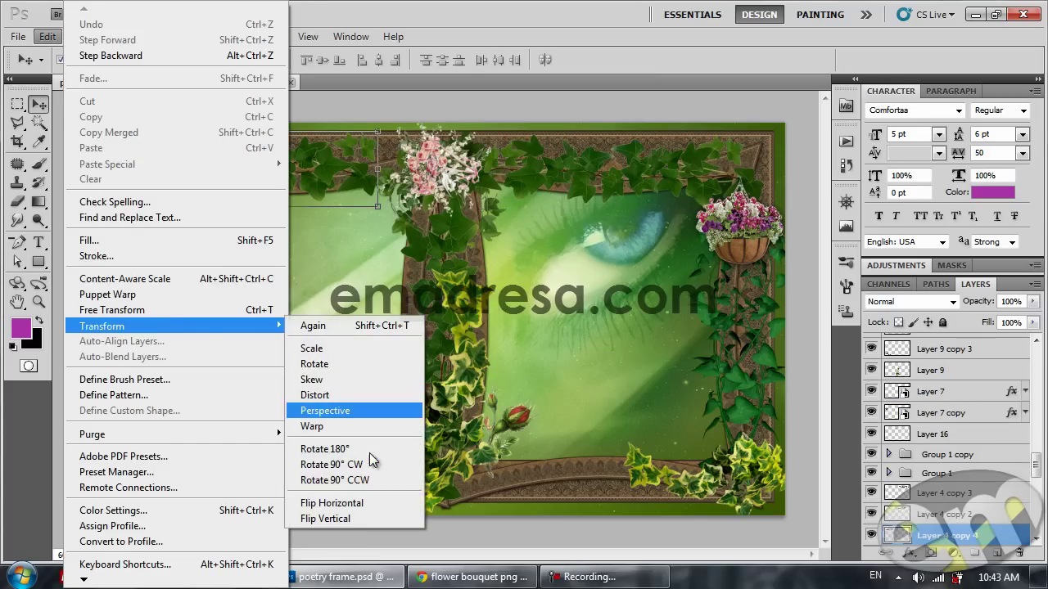
{"action": "left_click", "coordinate": [369, 504]}
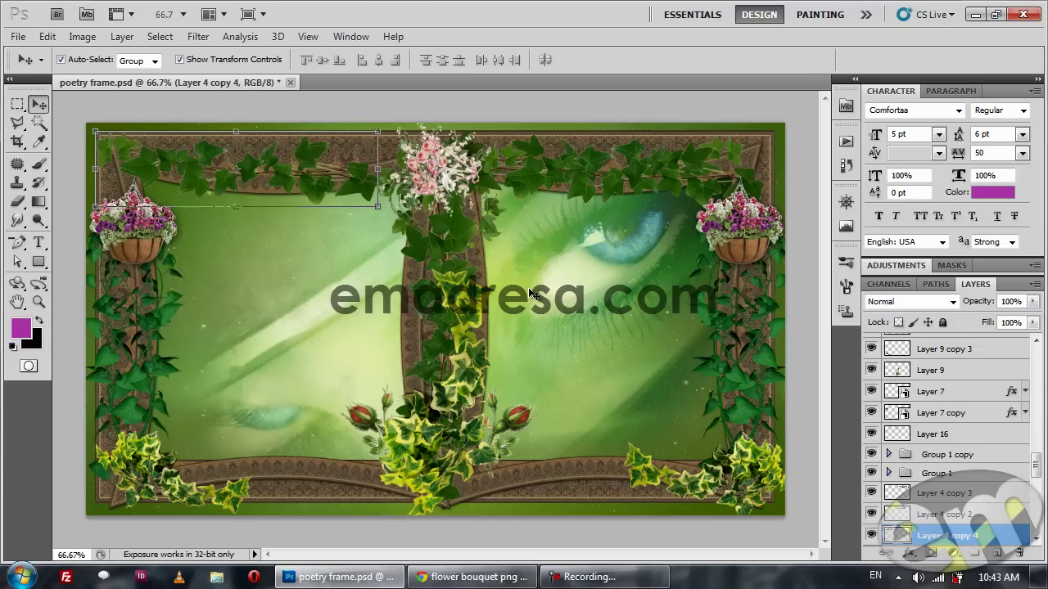
{"action": "key", "text": "ctrl+z"}
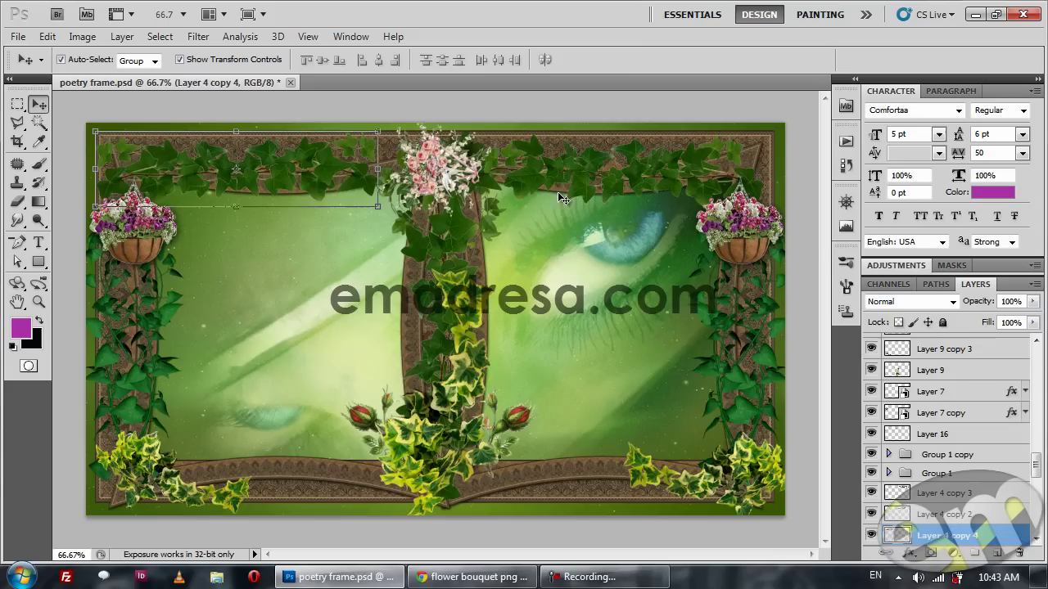
{"action": "left_click", "coordinate": [747, 96]}
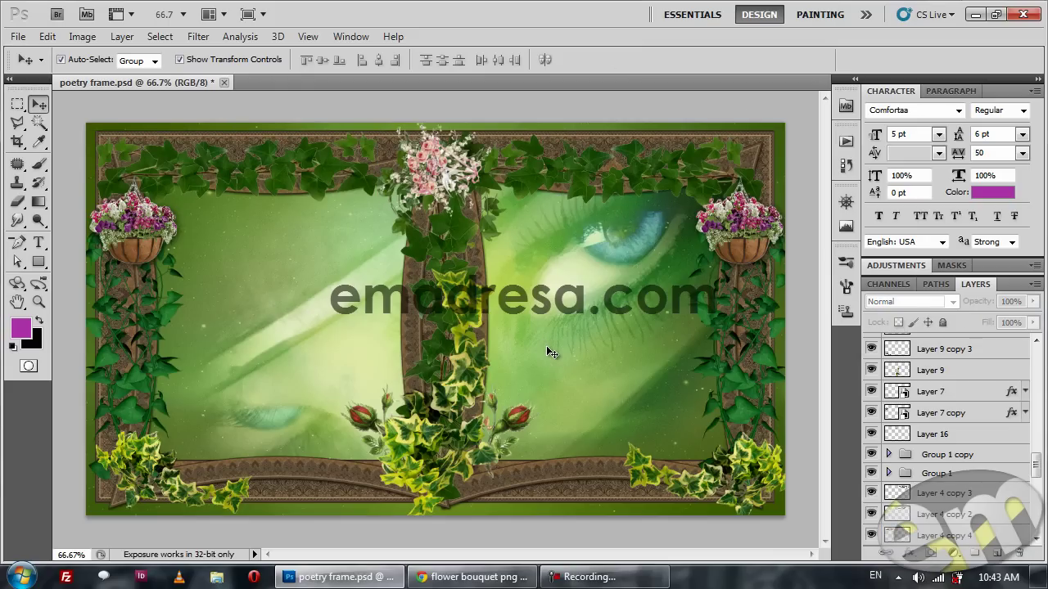
- Show extra lower-left ivy and two birds beside the right hanging basket
{"action": "scroll", "coordinate": [936, 461], "scroll_direction": "up", "scroll_amount": 2}
{"action": "scroll", "coordinate": [936, 461], "scroll_direction": "up", "scroll_amount": 2}
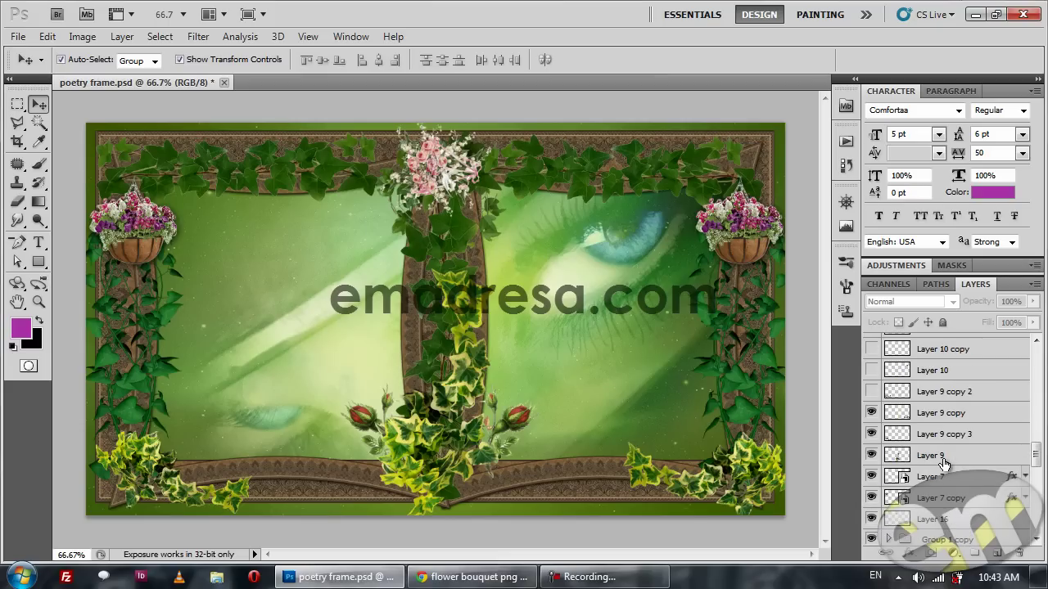
{"action": "left_click", "coordinate": [871, 391]}
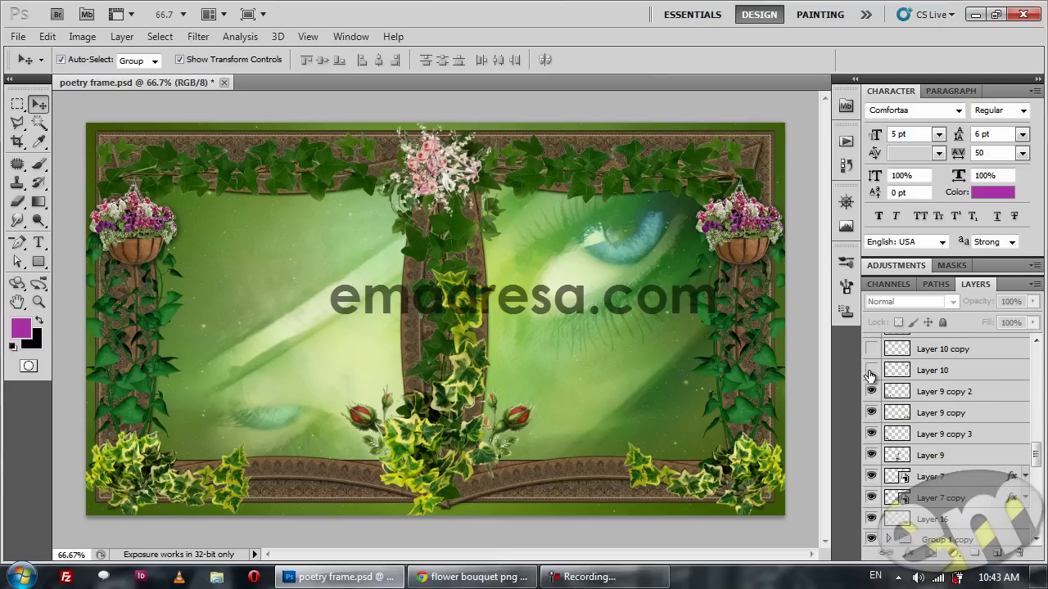
{"action": "left_click", "coordinate": [872, 370]}
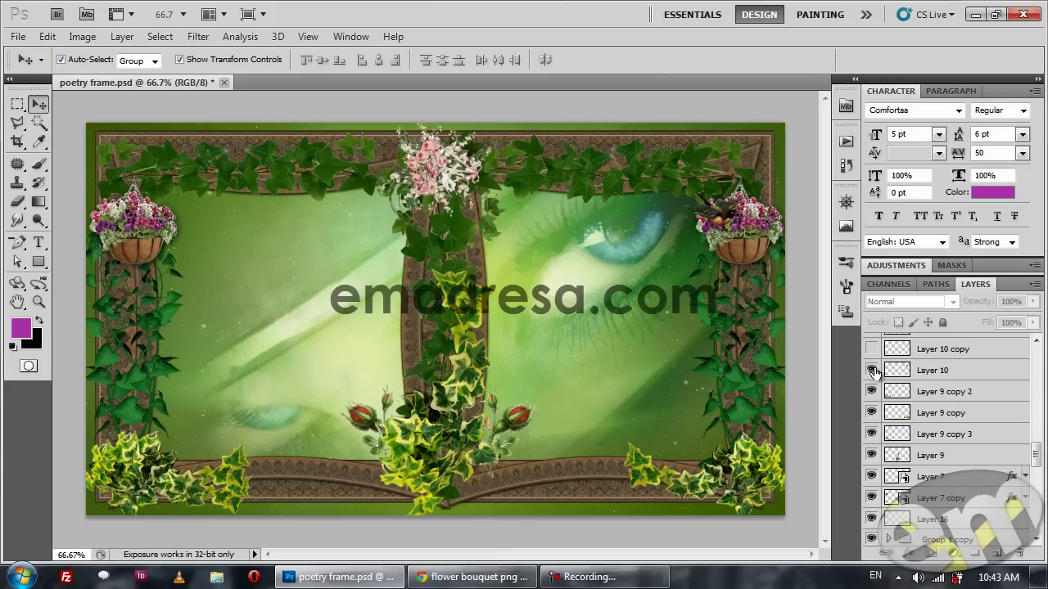
{"action": "left_click", "coordinate": [872, 348]}
{"action": "scroll", "coordinate": [929, 412], "scroll_direction": "up", "scroll_amount": 3}
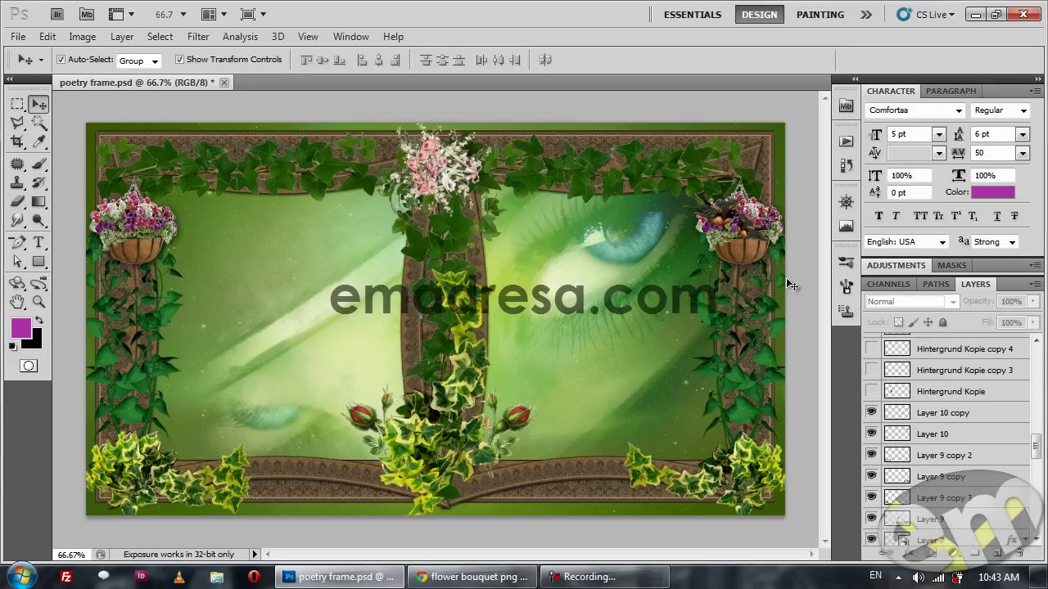
- Inspect the right basket at actual pixels, then show the pink tulip (Hintergrund Kopie) and select it
{"action": "left_click", "coordinate": [39, 302]}
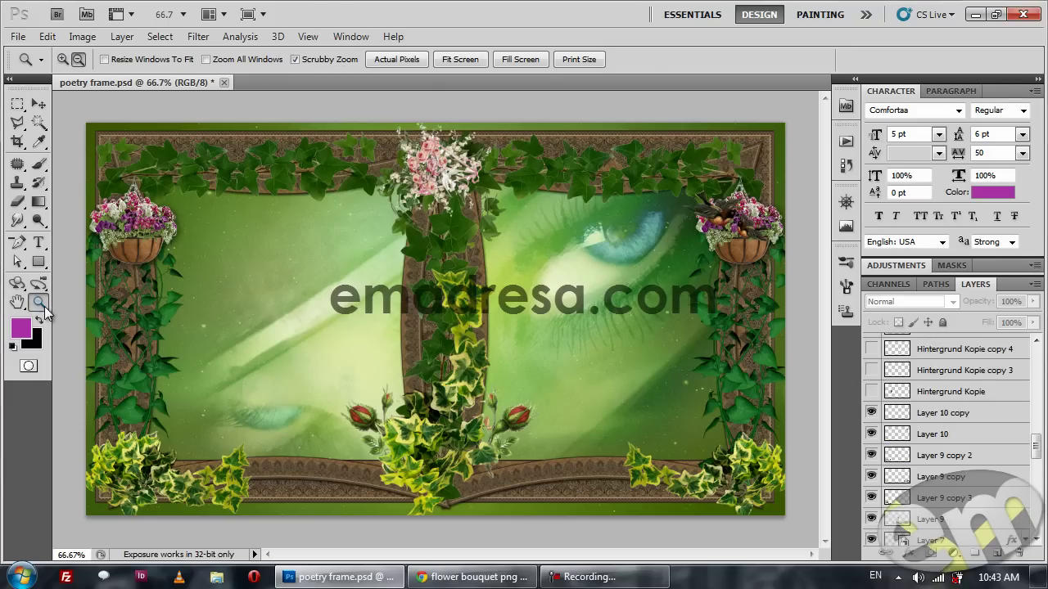
{"action": "left_click", "coordinate": [382, 64]}
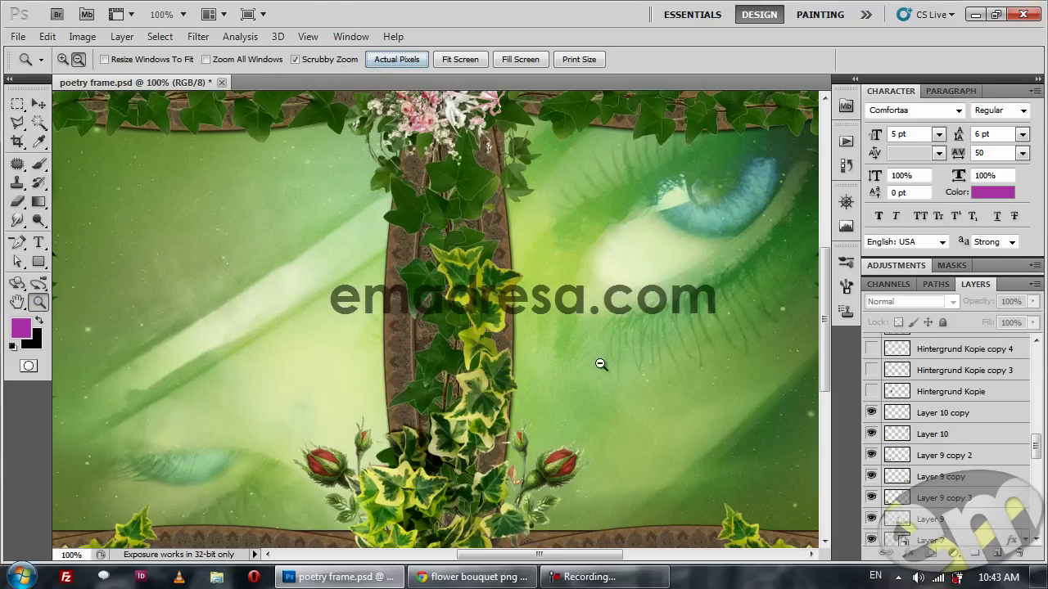
{"action": "mouse_move", "coordinate": [777, 258]}
{"action": "left_mouse_down"}
{"action": "mouse_move", "coordinate": [363, 428]}
{"action": "mouse_move", "coordinate": [451, 330]}
{"action": "mouse_move", "coordinate": [444, 299]}
{"action": "mouse_move", "coordinate": [534, 314]}
{"action": "left_mouse_up"}
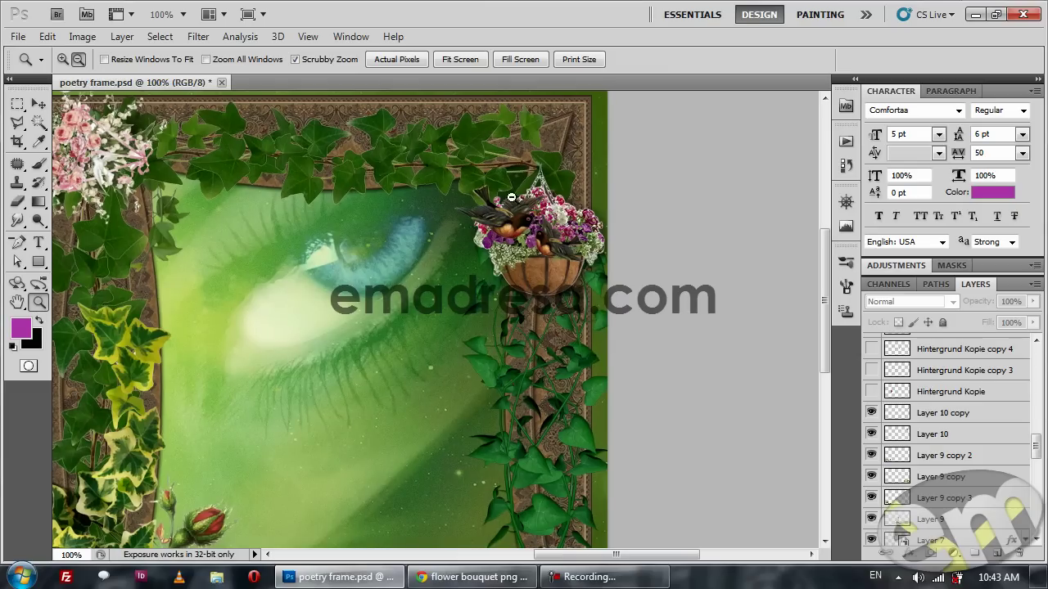
{"action": "left_click", "coordinate": [871, 391]}
{"action": "left_click", "coordinate": [355, 386], "text": "alt"}
{"action": "left_click", "coordinate": [360, 386], "text": "alt"}
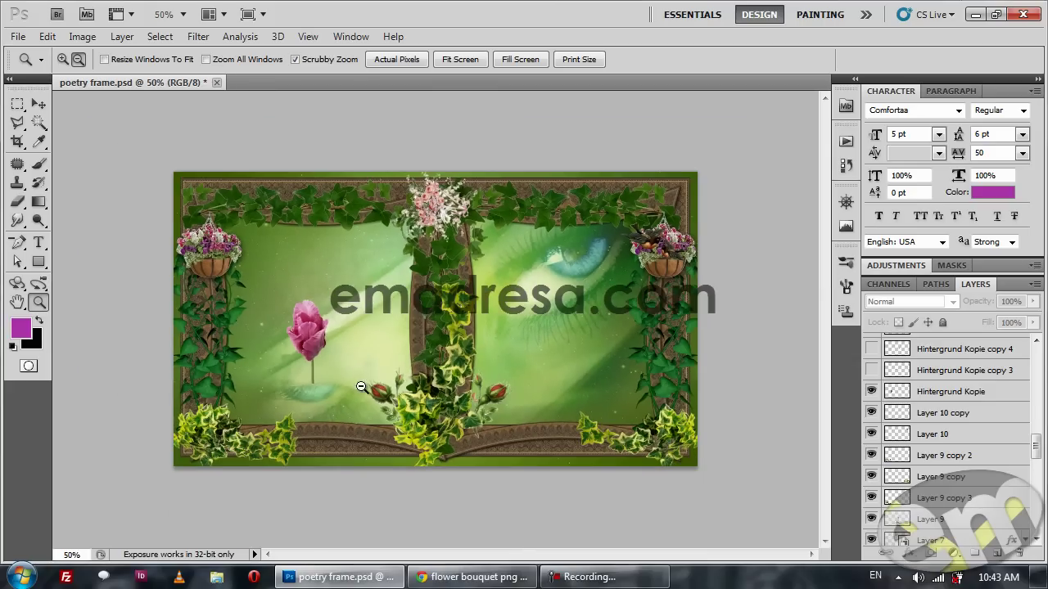
{"action": "left_click", "coordinate": [390, 58]}
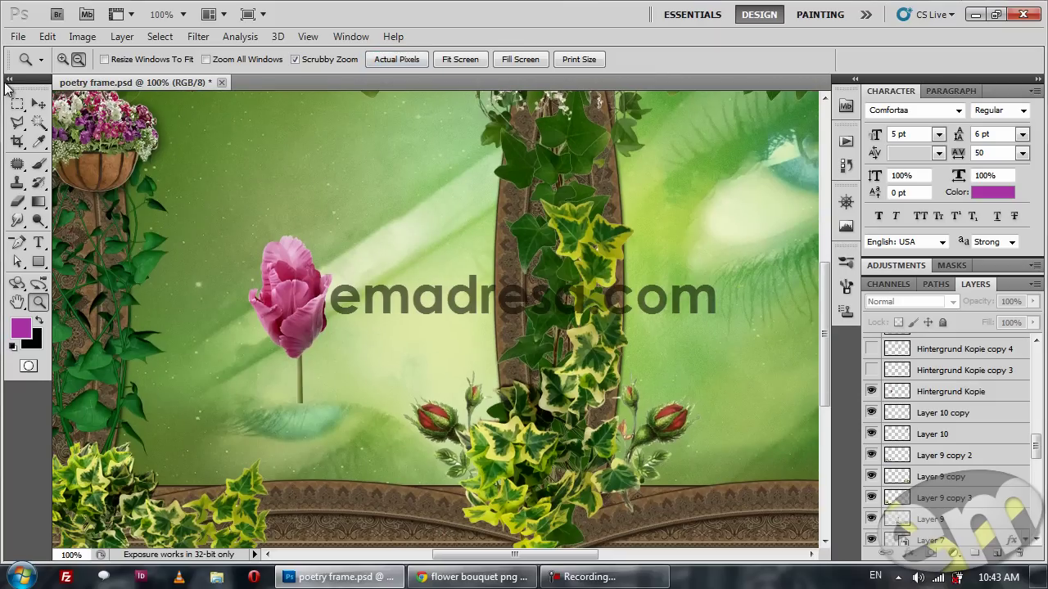
{"action": "left_click", "coordinate": [36, 105]}
{"action": "left_click", "coordinate": [299, 286]}
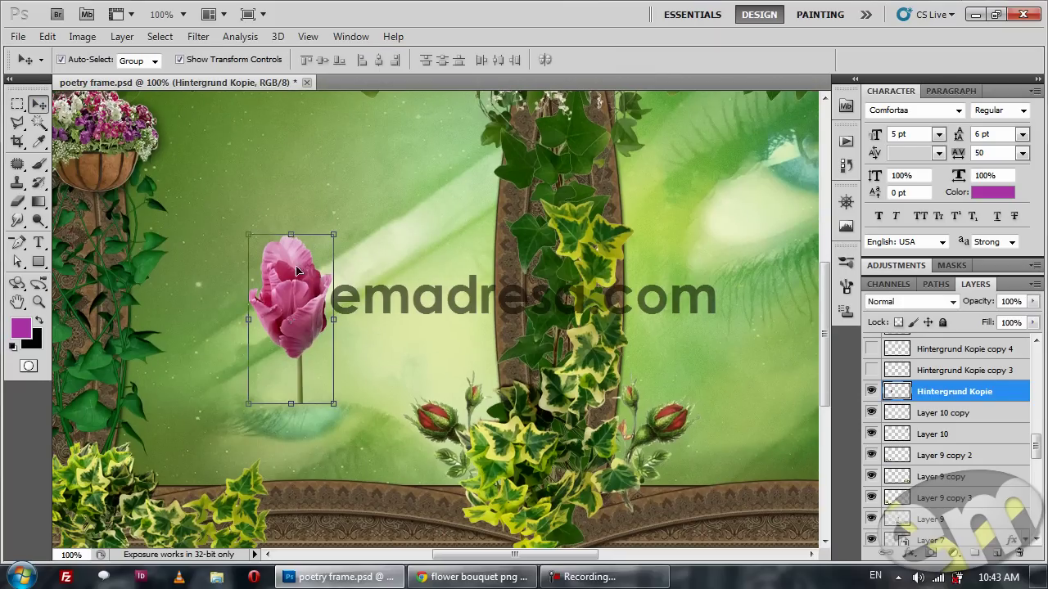
{"action": "mouse_move", "coordinate": [318, 244]}
{"action": "left_mouse_down"}
{"action": "mouse_move", "coordinate": [389, 195]}
{"action": "mouse_move", "coordinate": [378, 239]}
{"action": "left_mouse_up"}
{"action": "key", "text": "ctrl+t"}
{"action": "left_click_drag", "start_coordinate": [393, 334], "coordinate": [420, 330]}
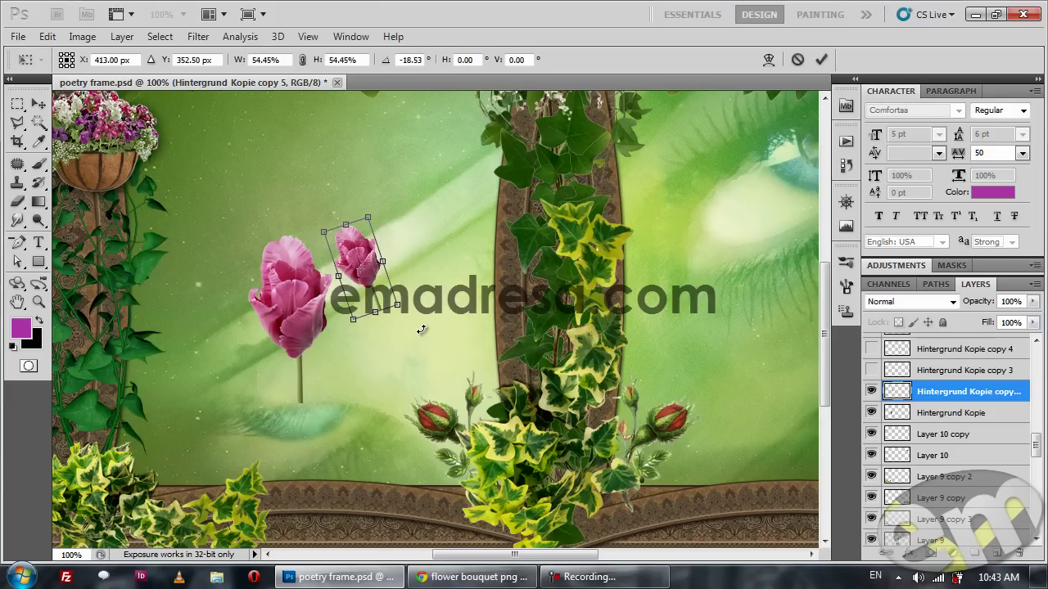
{"action": "key", "text": "Return"}
{"action": "left_click_drag", "start_coordinate": [368, 268], "coordinate": [502, 311]}
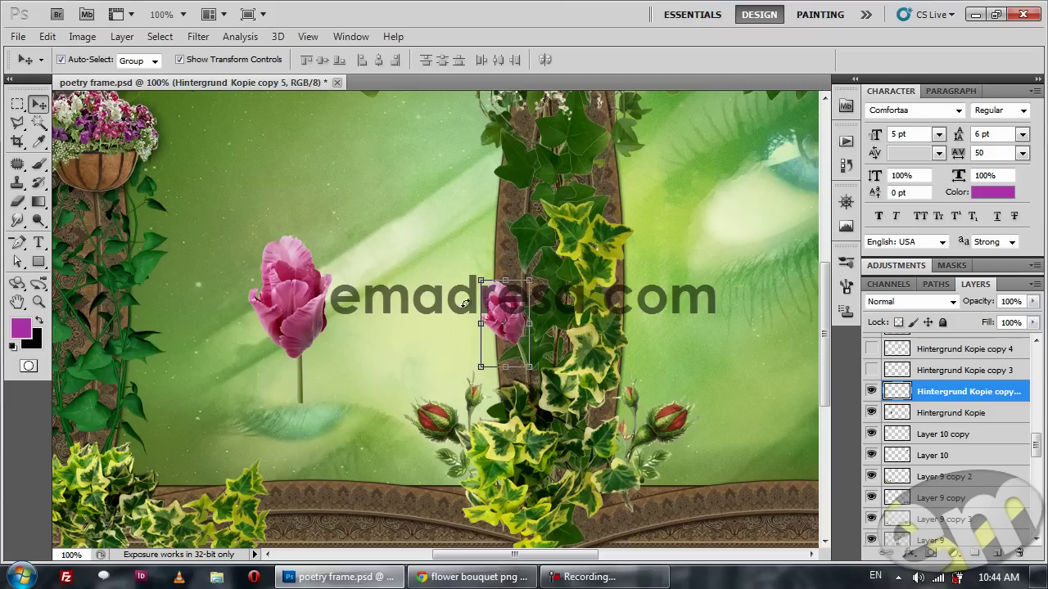
{"action": "left_click_drag", "start_coordinate": [509, 306], "coordinate": [379, 268]}
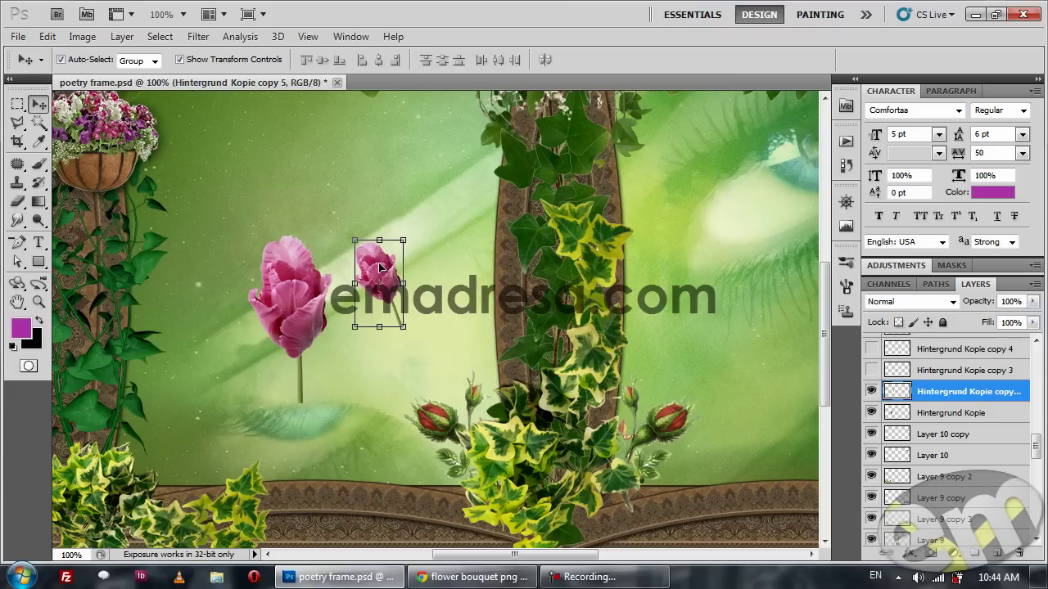
{"action": "key", "text": "Delete"}
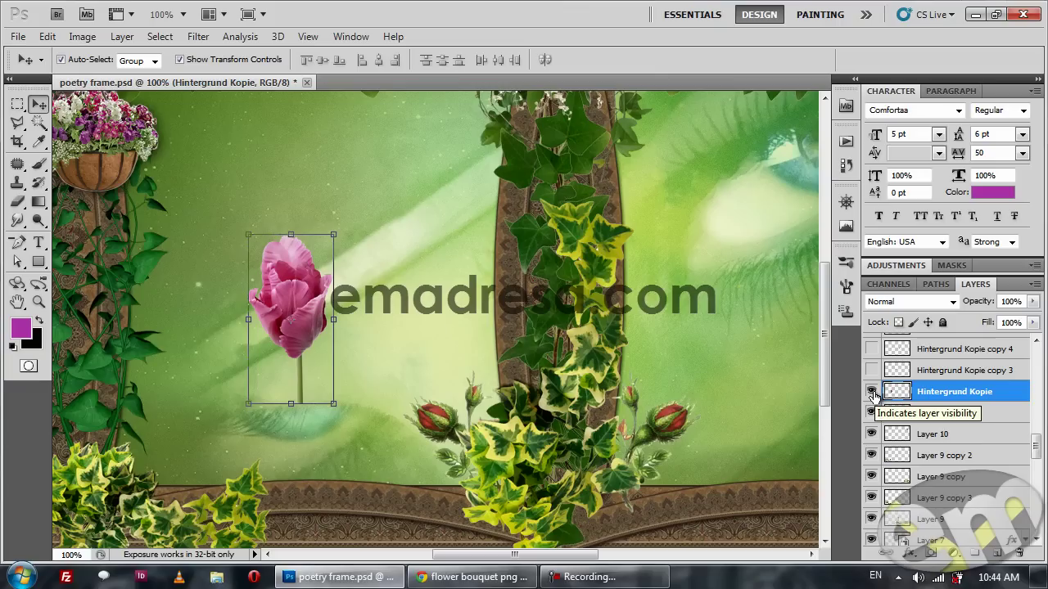
- Hide the large pink tulip and show two small pink flowers on the central ivy column
{"action": "left_click", "coordinate": [872, 391]}
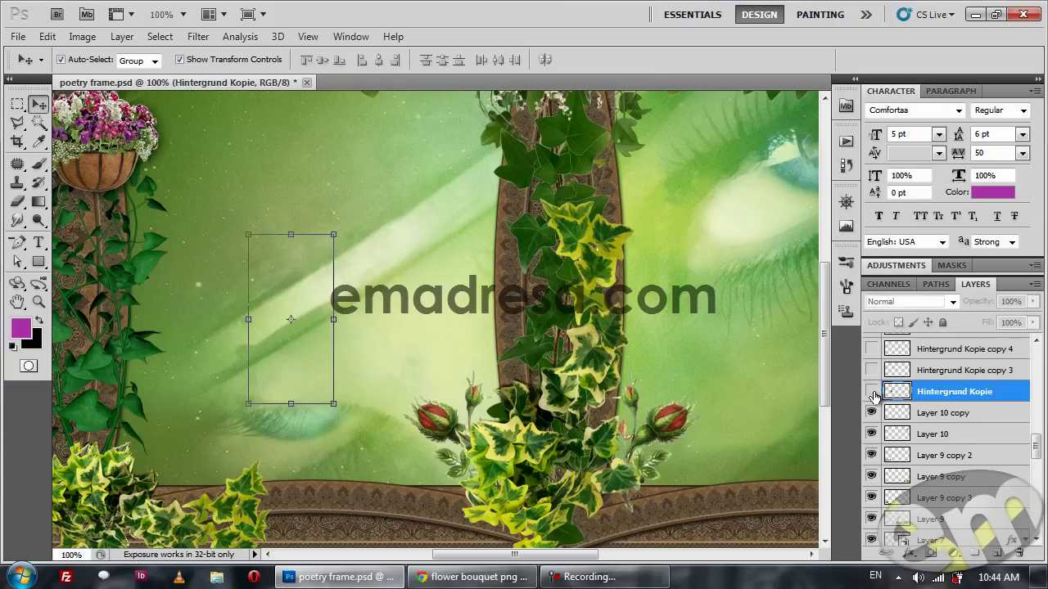
{"action": "left_click", "coordinate": [872, 370]}
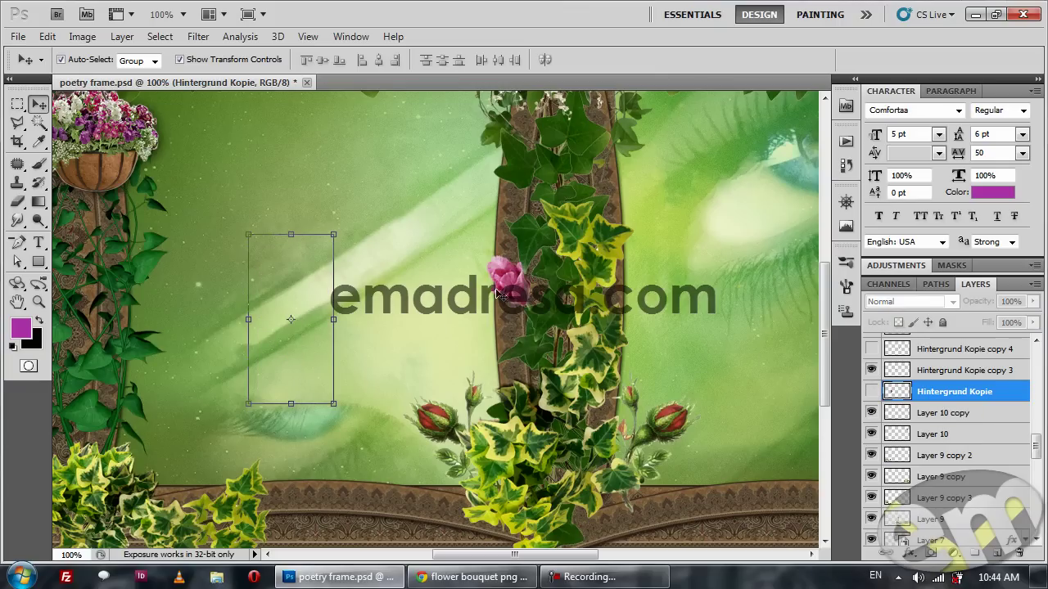
{"action": "left_click", "coordinate": [872, 348]}
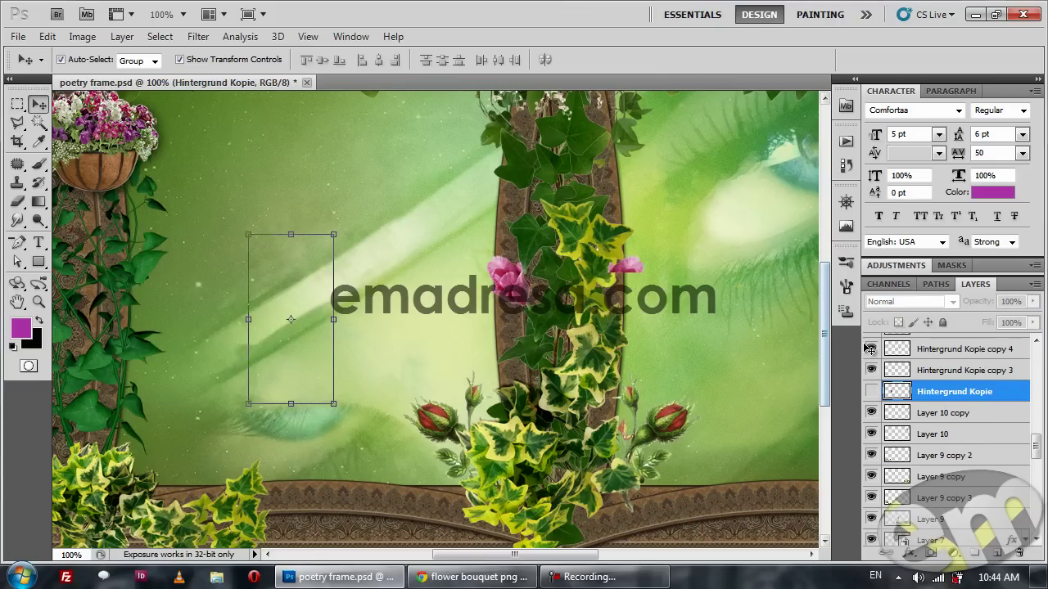
{"action": "left_click", "coordinate": [871, 393]}
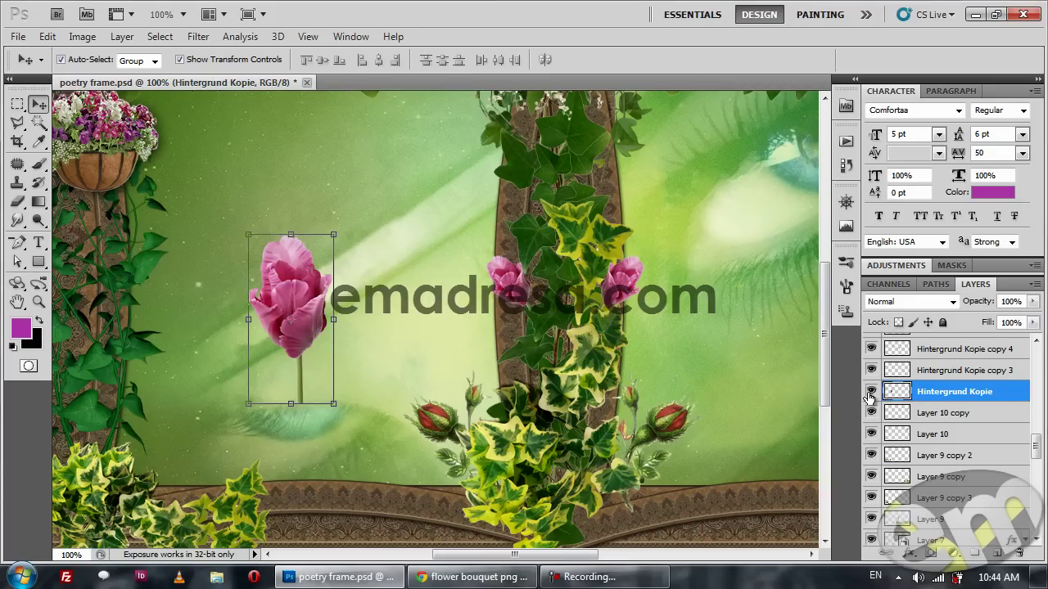
{"action": "left_click", "coordinate": [870, 394]}
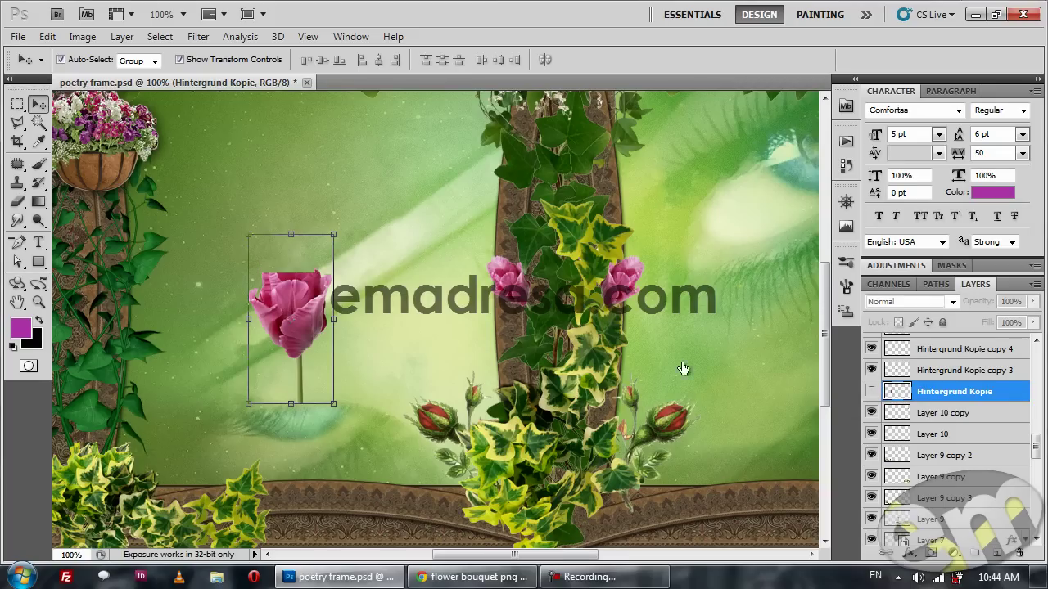
- Select a layer from the canvas and toggle the tulip's visibility again to compare
{"action": "left_click", "coordinate": [391, 281]}
{"action": "scroll", "coordinate": [914, 410], "scroll_direction": "up", "scroll_amount": 2}
{"action": "scroll", "coordinate": [914, 410], "scroll_direction": "up", "scroll_amount": 3}
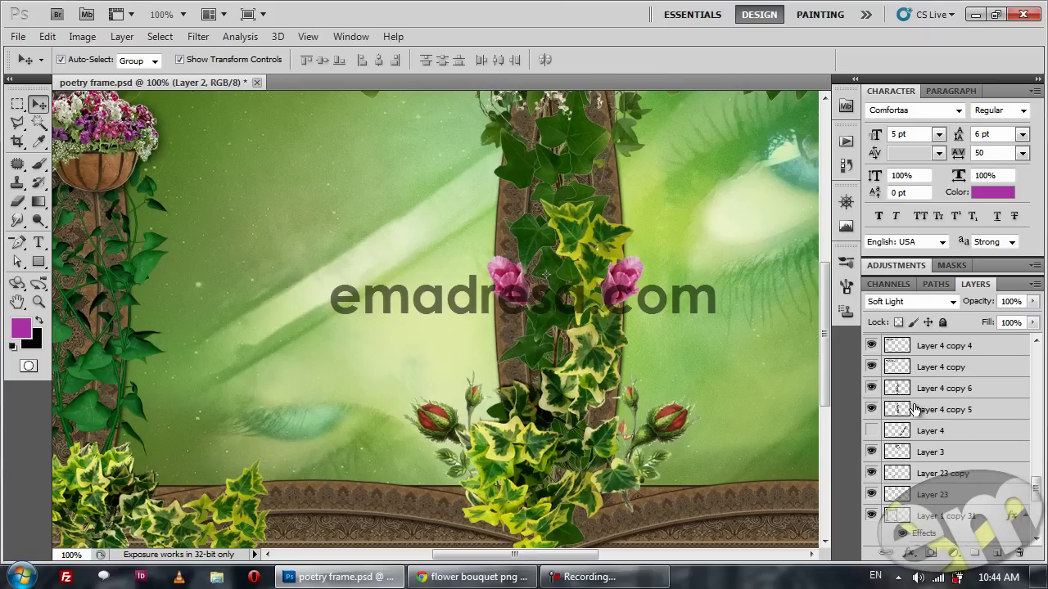
{"action": "scroll", "coordinate": [914, 409], "scroll_direction": "up", "scroll_amount": 2}
{"action": "scroll", "coordinate": [913, 413], "scroll_direction": "up", "scroll_amount": 2}
{"action": "scroll", "coordinate": [908, 424], "scroll_direction": "up", "scroll_amount": 2}
{"action": "scroll", "coordinate": [908, 423], "scroll_direction": "up", "scroll_amount": 1}
{"action": "left_click", "coordinate": [870, 394]}
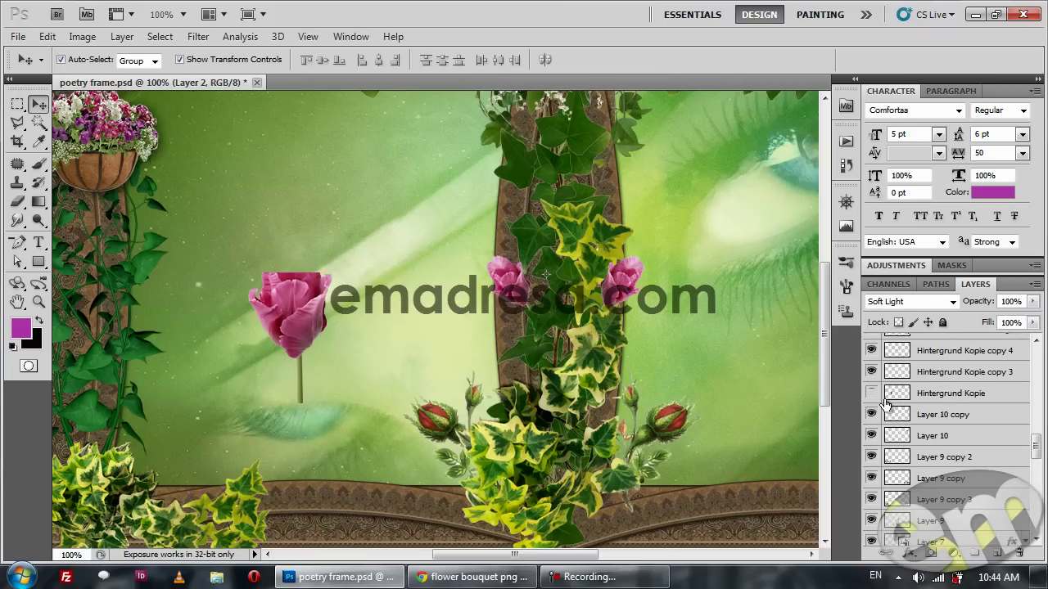
{"action": "scroll", "coordinate": [875, 406], "scroll_direction": "up", "scroll_amount": 5}
- At 66.7% zoom, show Ebene 5 and its copy, plus Layer 11's purple flower and blue butterfly
{"action": "left_click", "coordinate": [870, 436]}
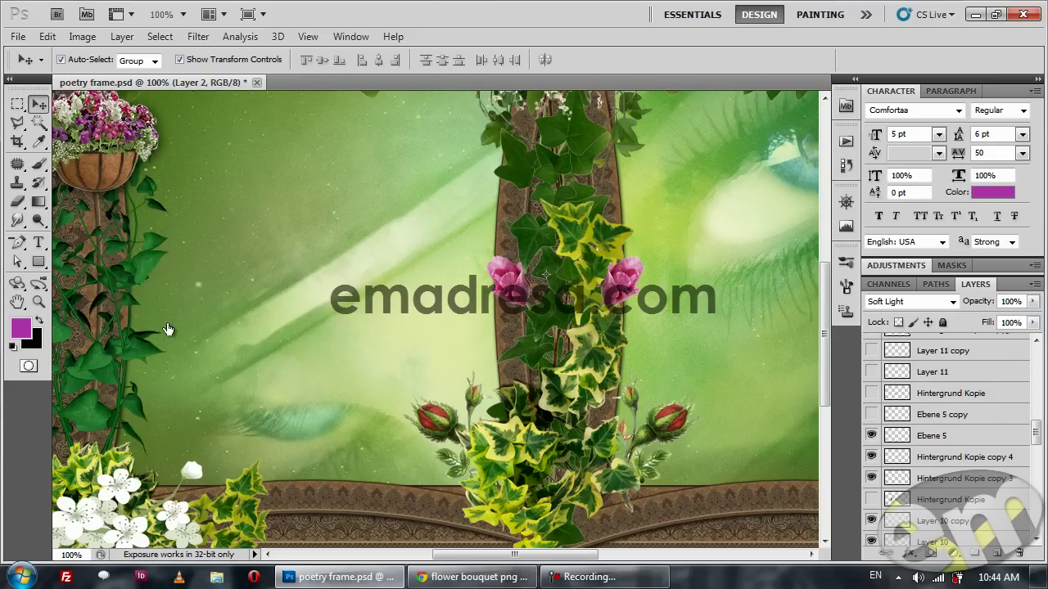
{"action": "left_click", "coordinate": [42, 301]}
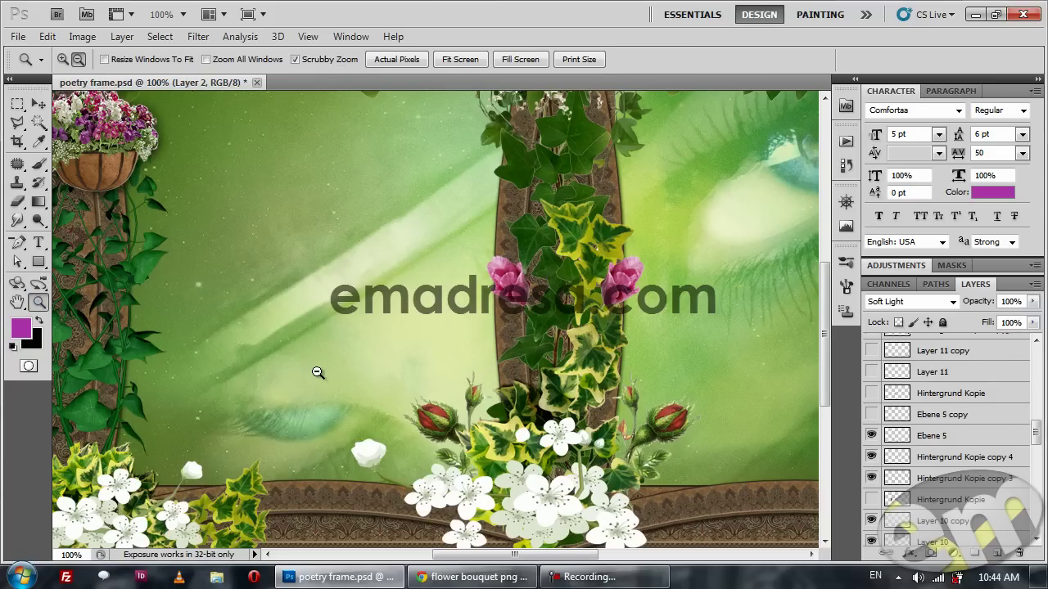
{"action": "left_click", "coordinate": [316, 369], "text": "alt"}
{"action": "left_click", "coordinate": [870, 414]}
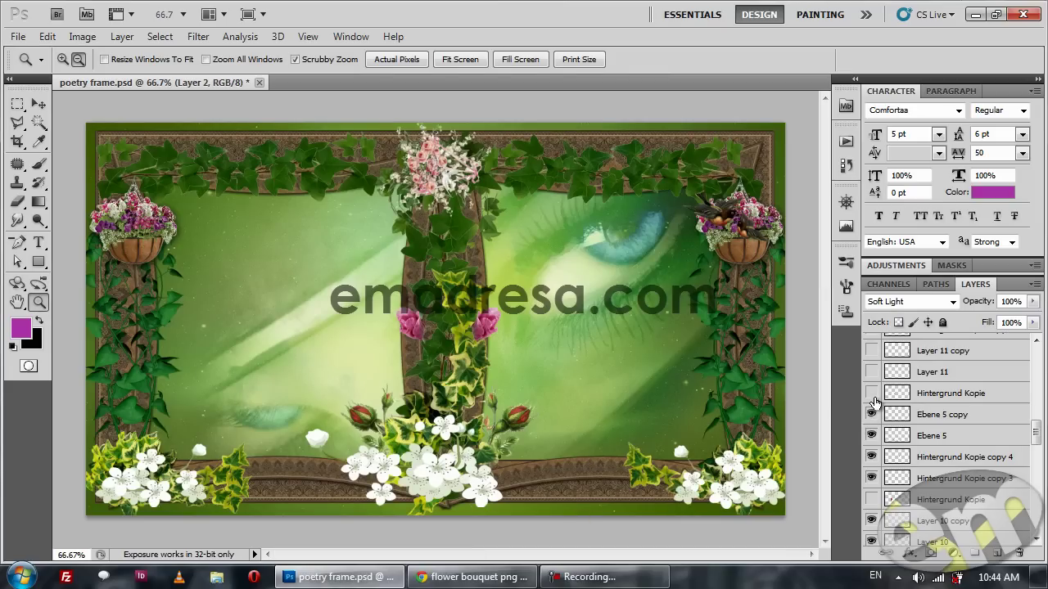
{"action": "left_click", "coordinate": [871, 372]}
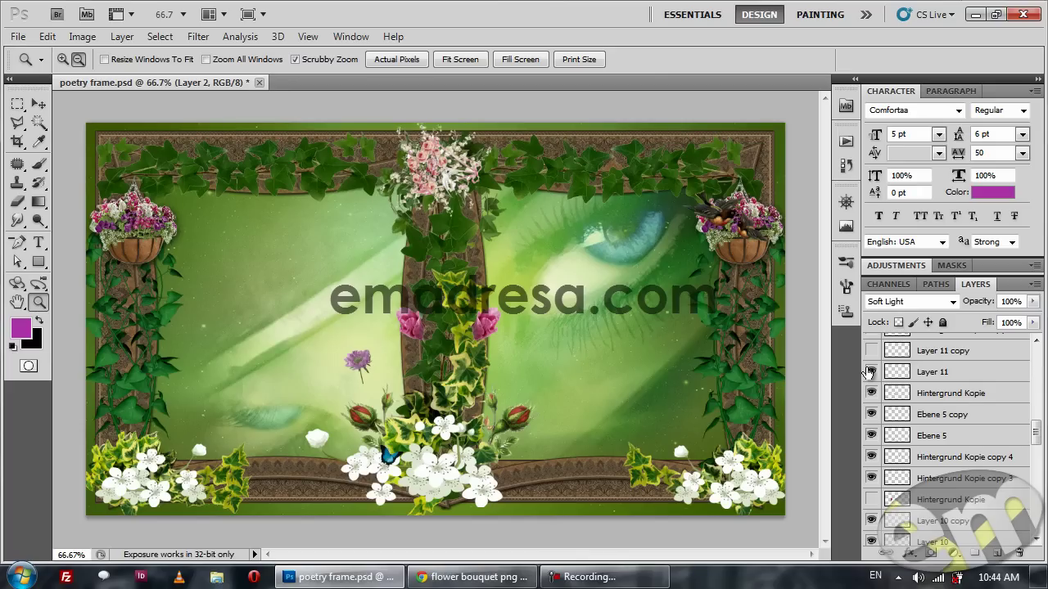
- Show Layer 11 copy and Hintergrund Kopie copy, adding purple flowers beside the central column
{"action": "scroll", "coordinate": [870, 372], "scroll_direction": "up", "scroll_amount": 1}
{"action": "left_click", "coordinate": [872, 373]}
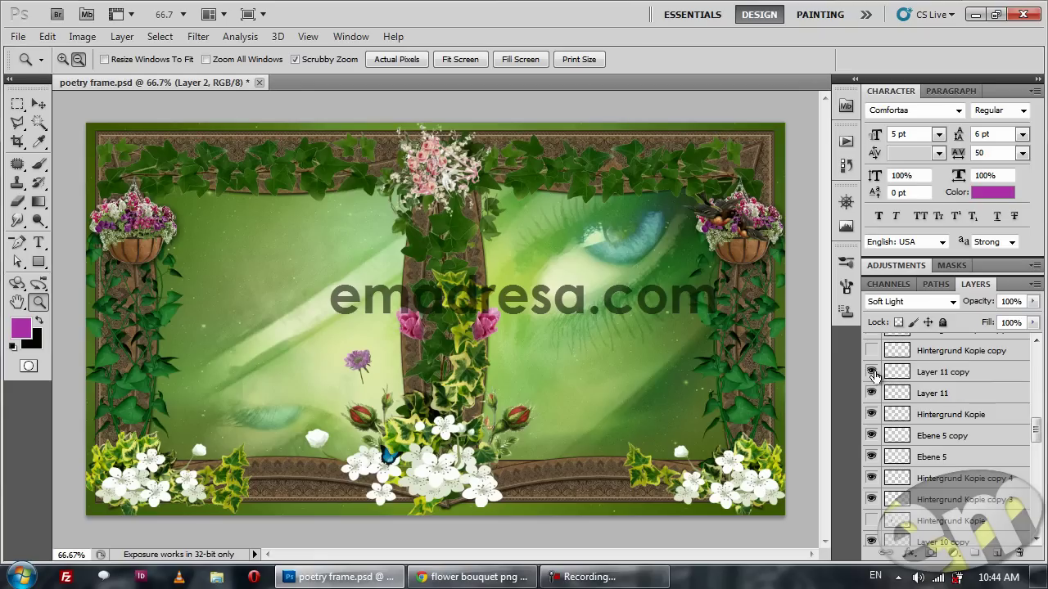
{"action": "scroll", "coordinate": [872, 374], "scroll_direction": "up", "scroll_amount": 1}
{"action": "left_click", "coordinate": [872, 372]}
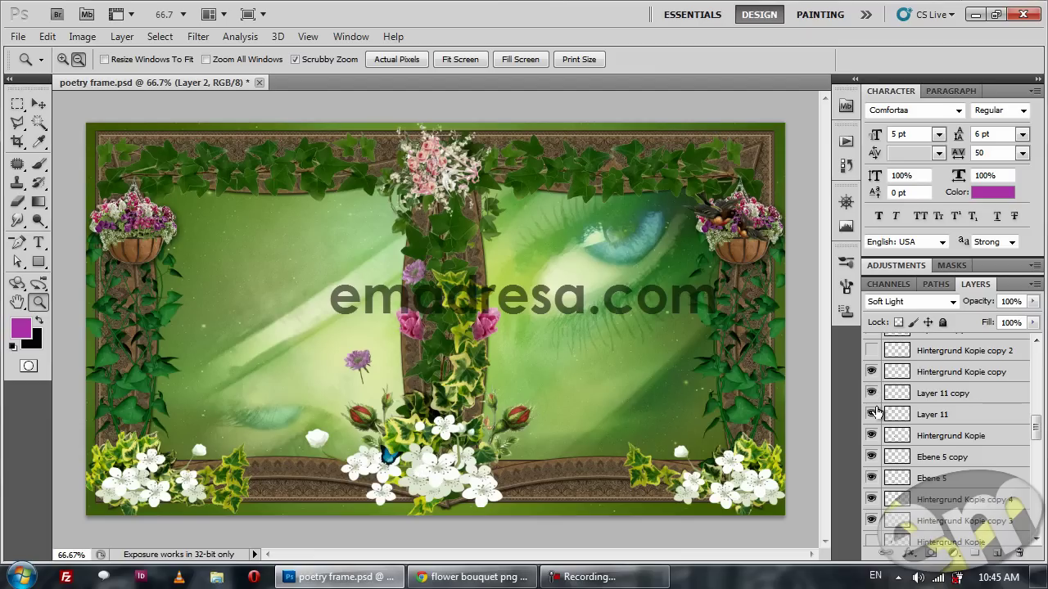
- Compare by toggling the butterfly and a flower, hide Hintergrund Kopie, and show a right-side purple flower
{"action": "left_click", "coordinate": [873, 414]}
{"action": "left_click", "coordinate": [873, 414]}
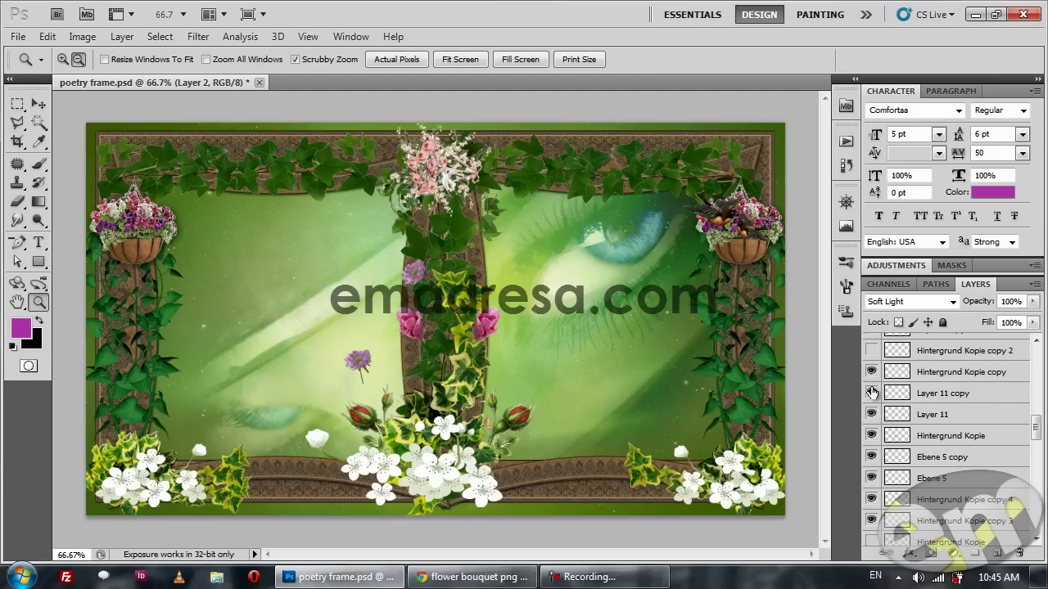
{"action": "left_click", "coordinate": [872, 375]}
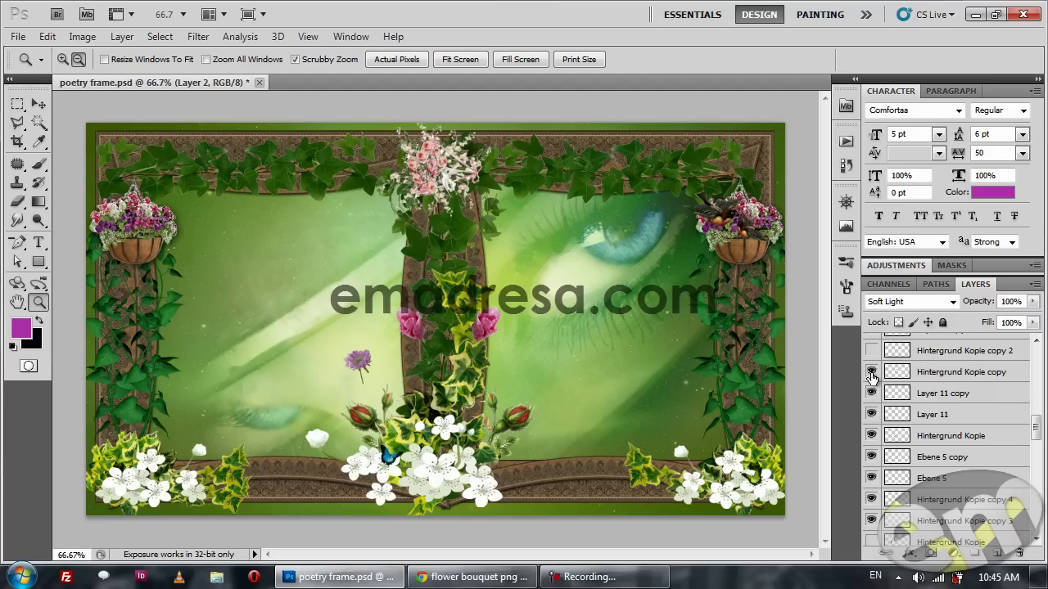
{"action": "left_click", "coordinate": [872, 375]}
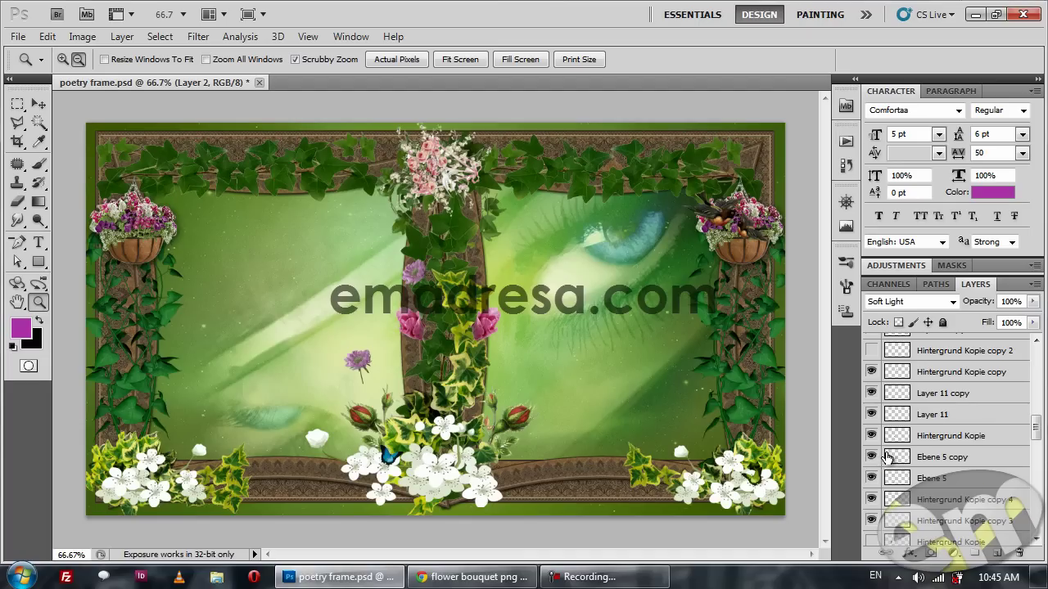
{"action": "left_click", "coordinate": [871, 436]}
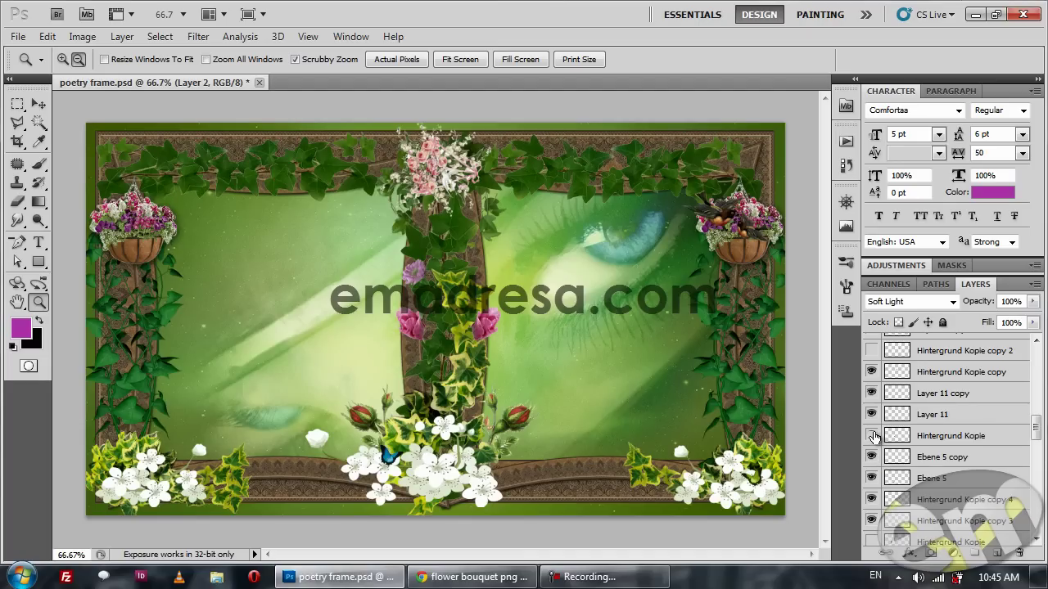
{"action": "left_click", "coordinate": [871, 352]}
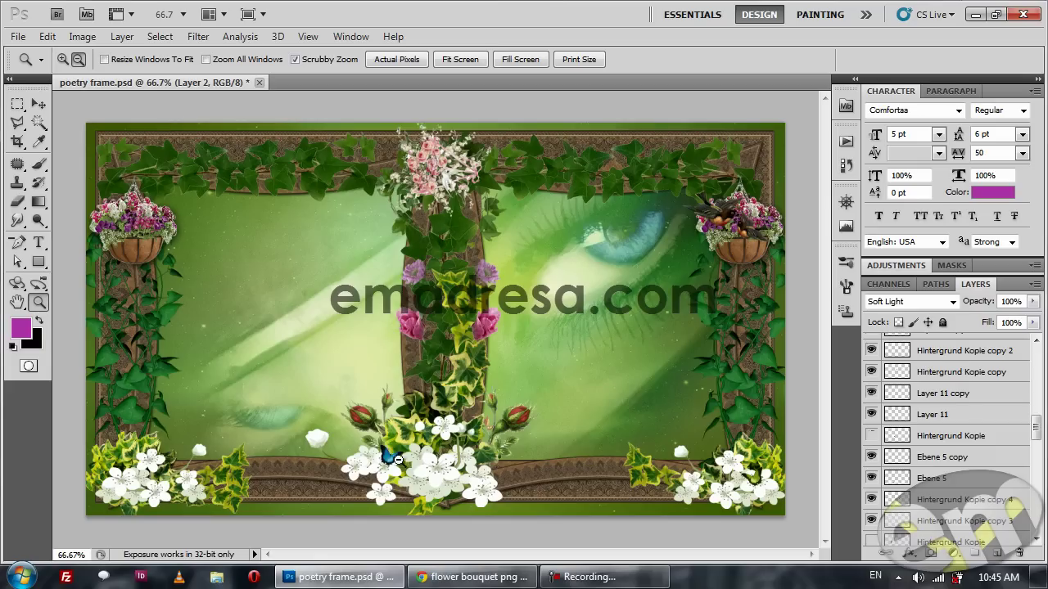
{"action": "scroll", "coordinate": [924, 417], "scroll_direction": "up", "scroll_amount": 1}
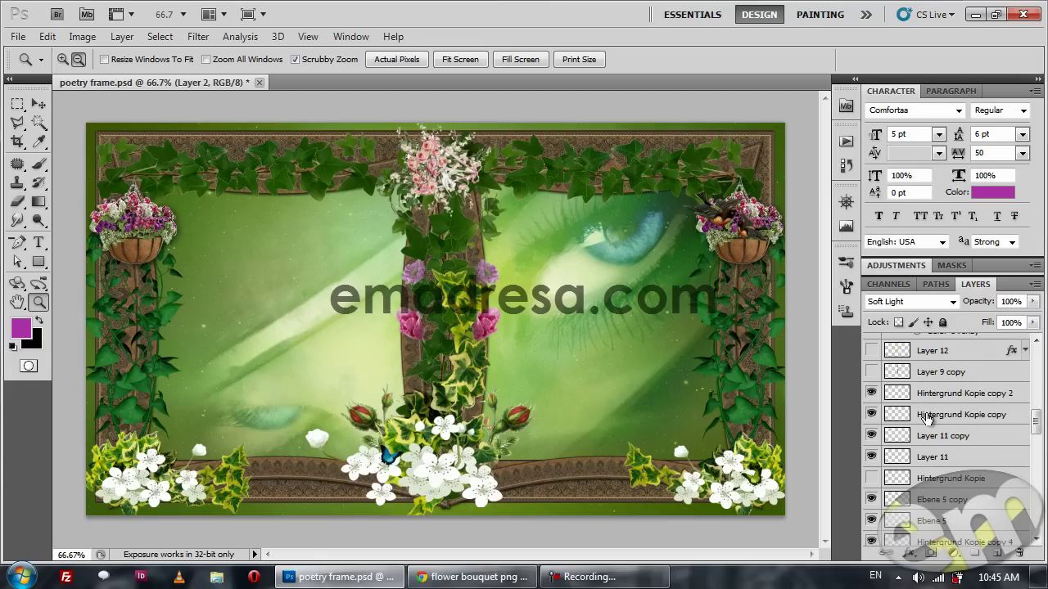
- Show the street lamp (Layer 9 copy) on the central column and hide its old glow (Layer 12)
{"action": "left_click", "coordinate": [870, 374]}
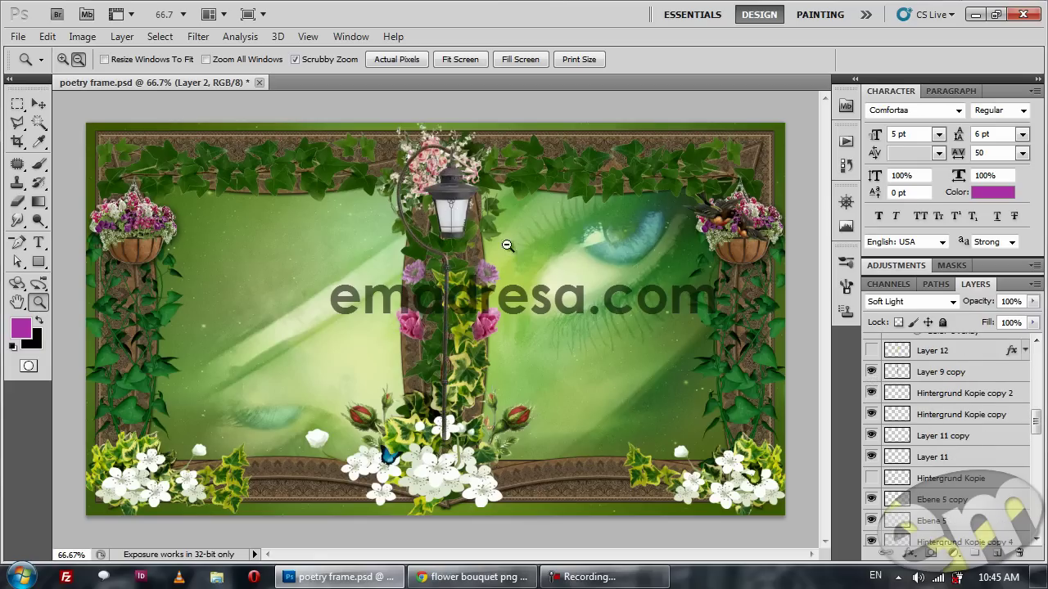
{"action": "scroll", "coordinate": [929, 463], "scroll_direction": "up", "scroll_amount": 1}
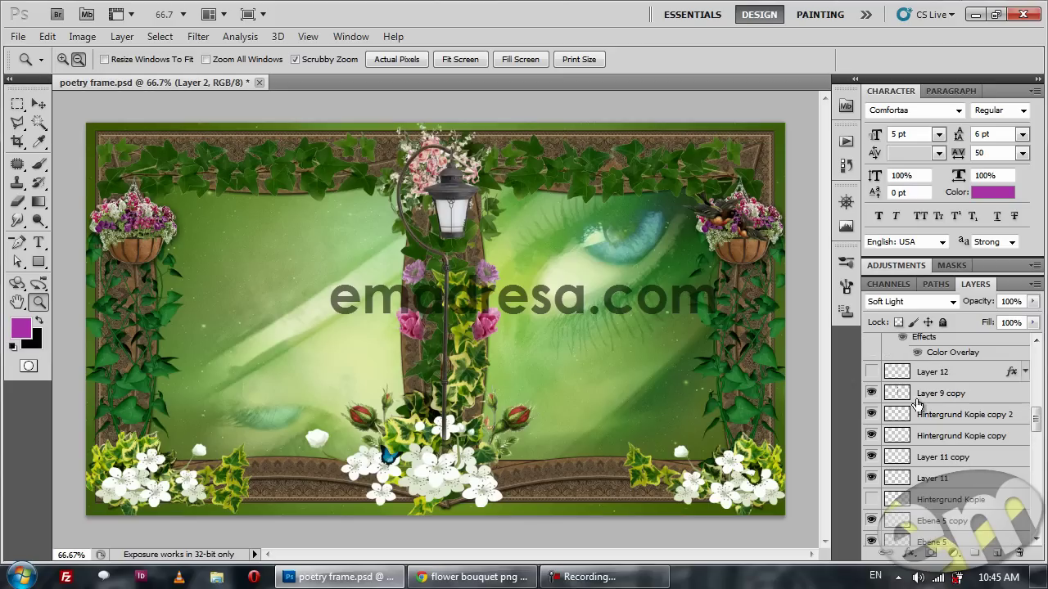
{"action": "left_click", "coordinate": [871, 373]}
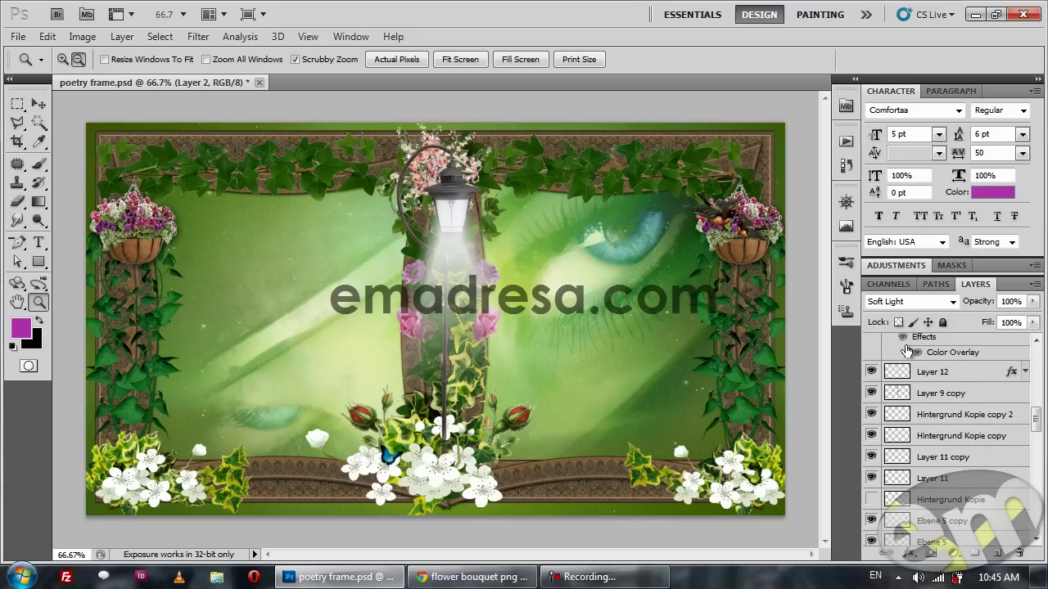
{"action": "left_click", "coordinate": [871, 371]}
- Add a new empty Layer 24 above the glow and set the foreground colour to white
{"action": "left_click", "coordinate": [974, 377]}
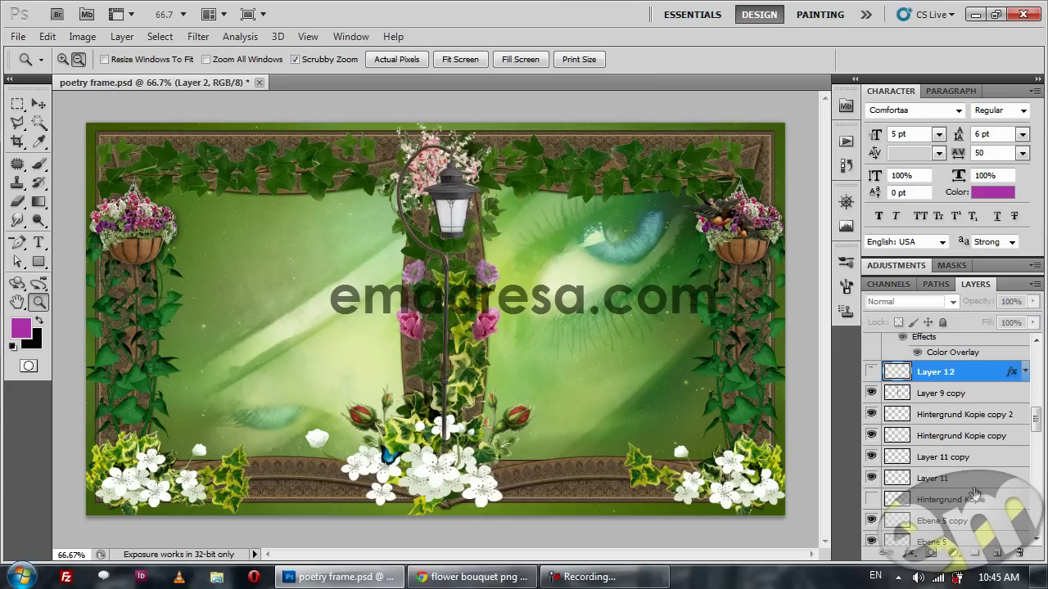
{"action": "left_click", "coordinate": [998, 553]}
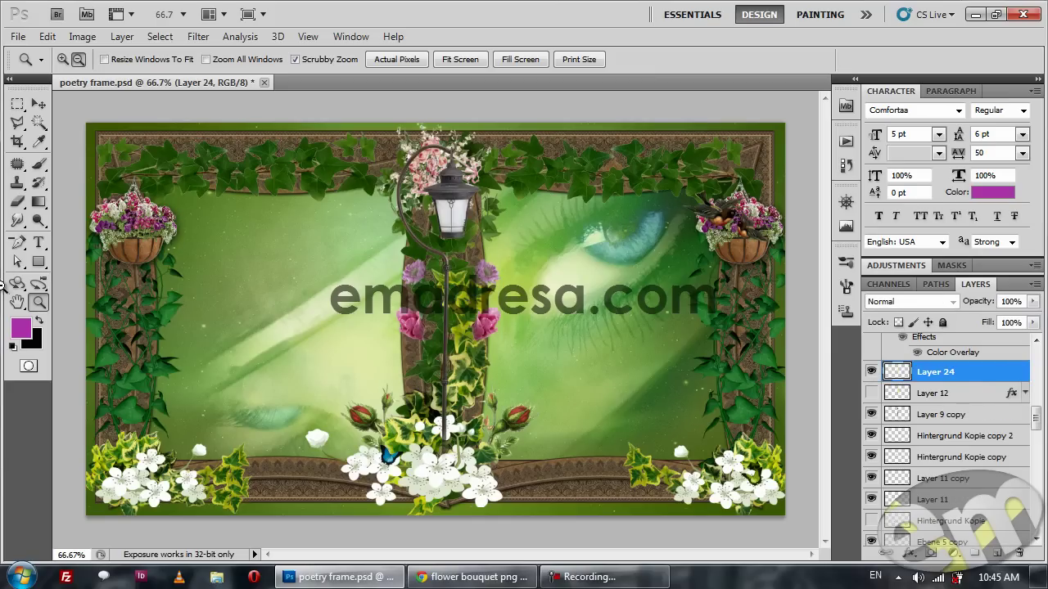
{"action": "left_click", "coordinate": [20, 328]}
{"action": "left_click_drag", "start_coordinate": [742, 393], "coordinate": [650, 278]}
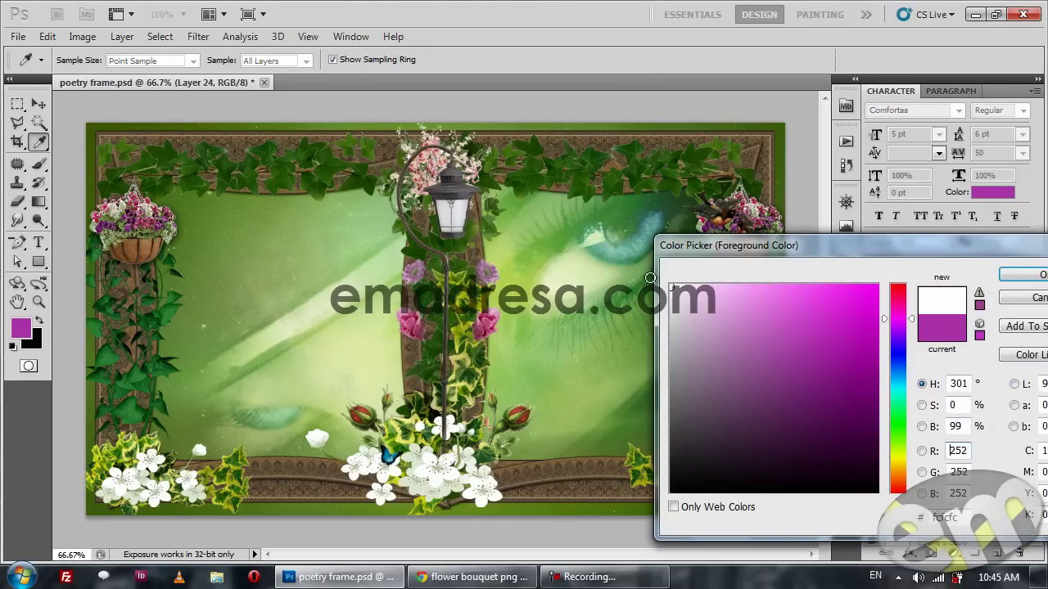
{"action": "left_click", "coordinate": [1024, 275]}
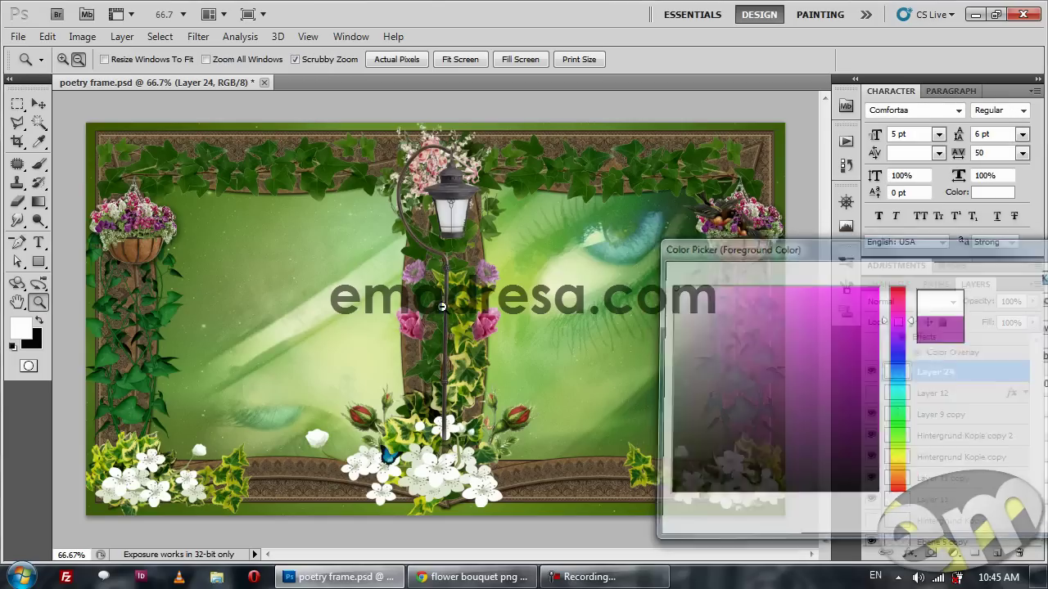
{"action": "left_click", "coordinate": [17, 122]}
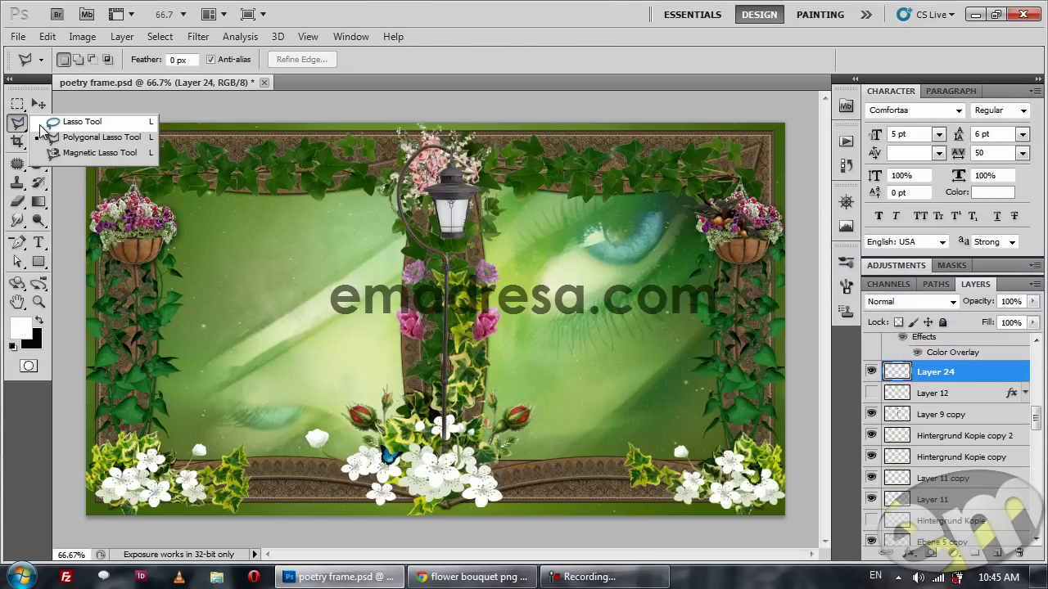
- Lasso a widening beam shape below the lamp and fill it with white
{"action": "left_click", "coordinate": [69, 122]}
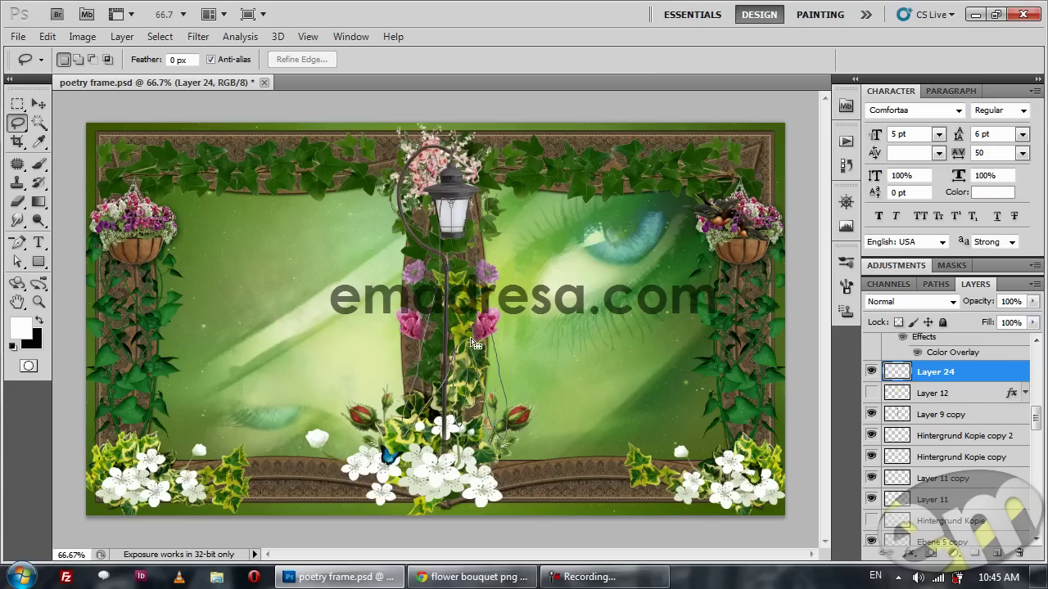
{"action": "left_click_drag", "start_coordinate": [475, 344], "coordinate": [442, 241]}
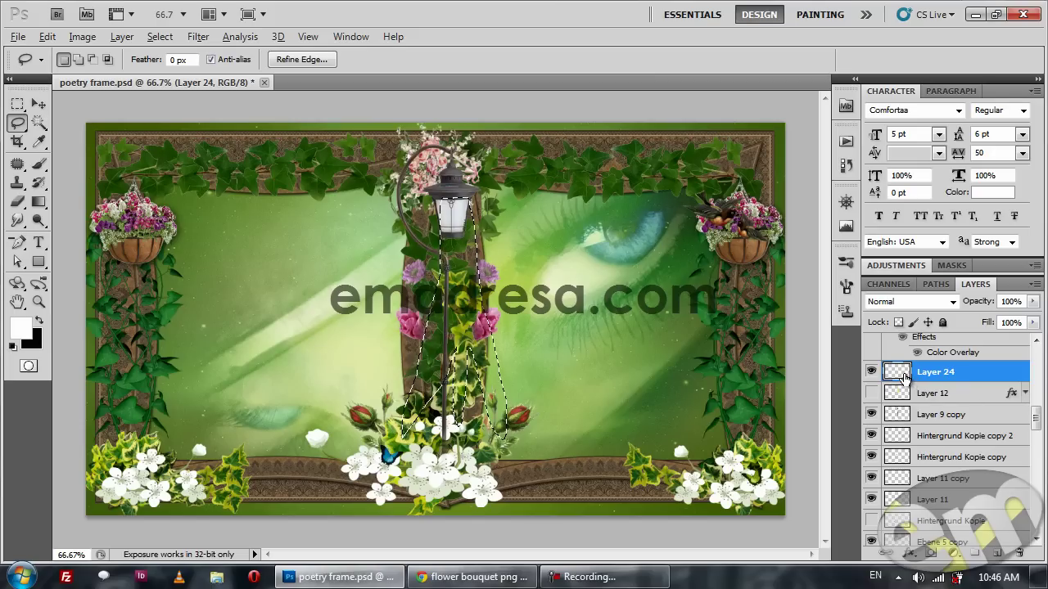
{"action": "key", "text": "alt+BackSpace"}
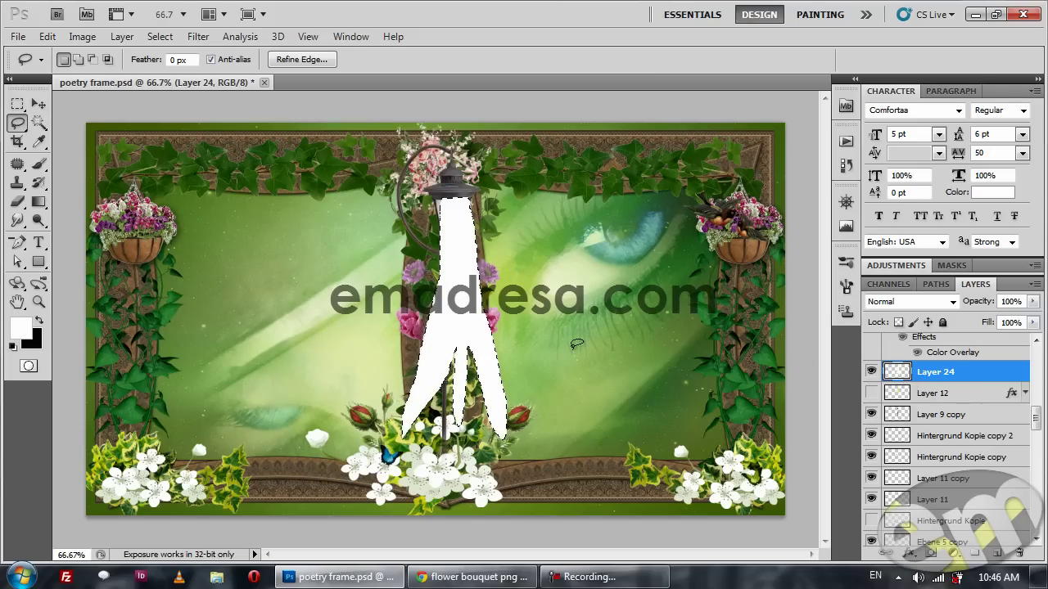
- Scale the white beam down to 72.16% so it hangs narrowly beneath the lamp head
{"action": "key", "text": "ctrl+d"}
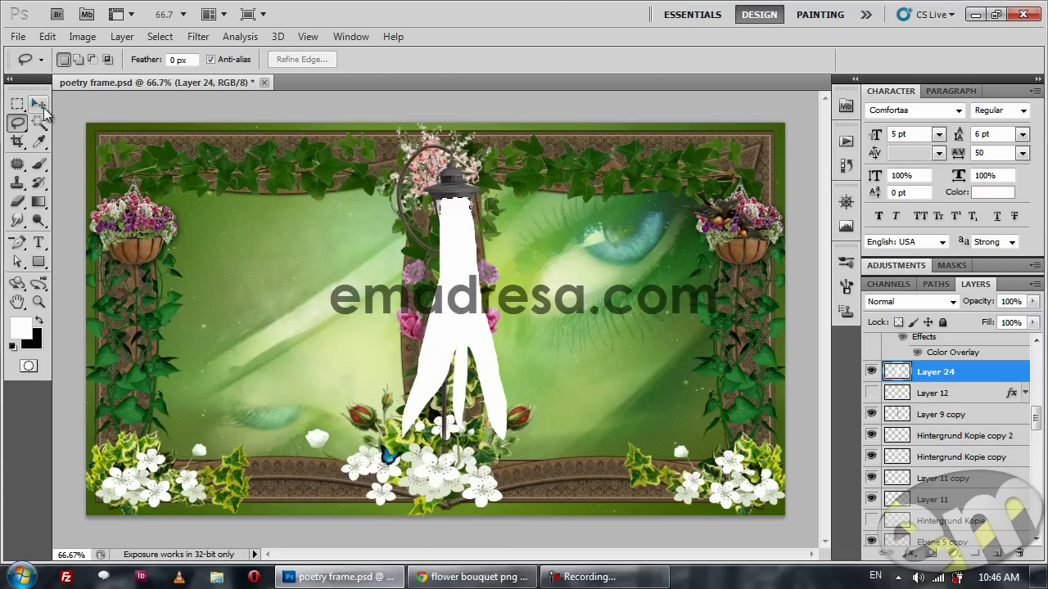
{"action": "left_click", "coordinate": [38, 105]}
{"action": "left_click_drag", "start_coordinate": [514, 443], "coordinate": [482, 378]}
{"action": "key", "text": "Return"}
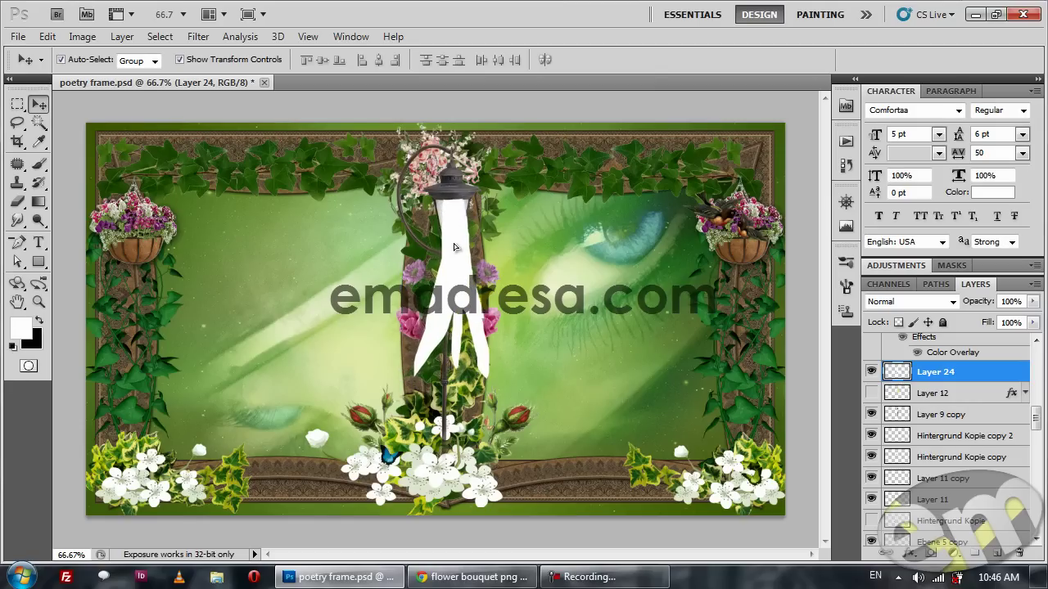
{"action": "left_click", "coordinate": [17, 104]}
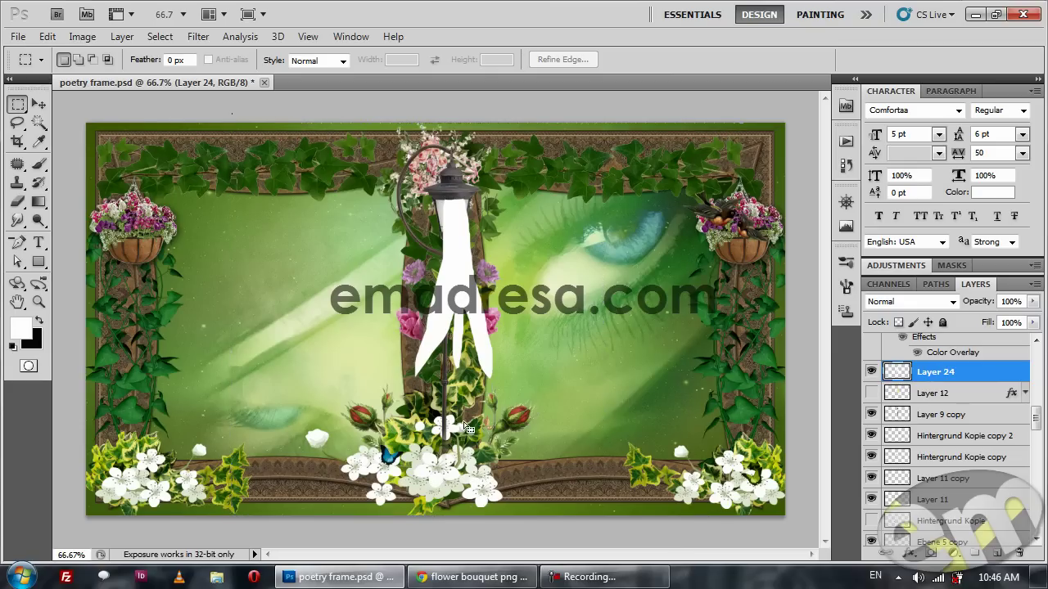
- Apply a Zoom Radial Blur, Amount 100, with the blur centre moved to the top
{"action": "key", "text": "ctrl+z"}
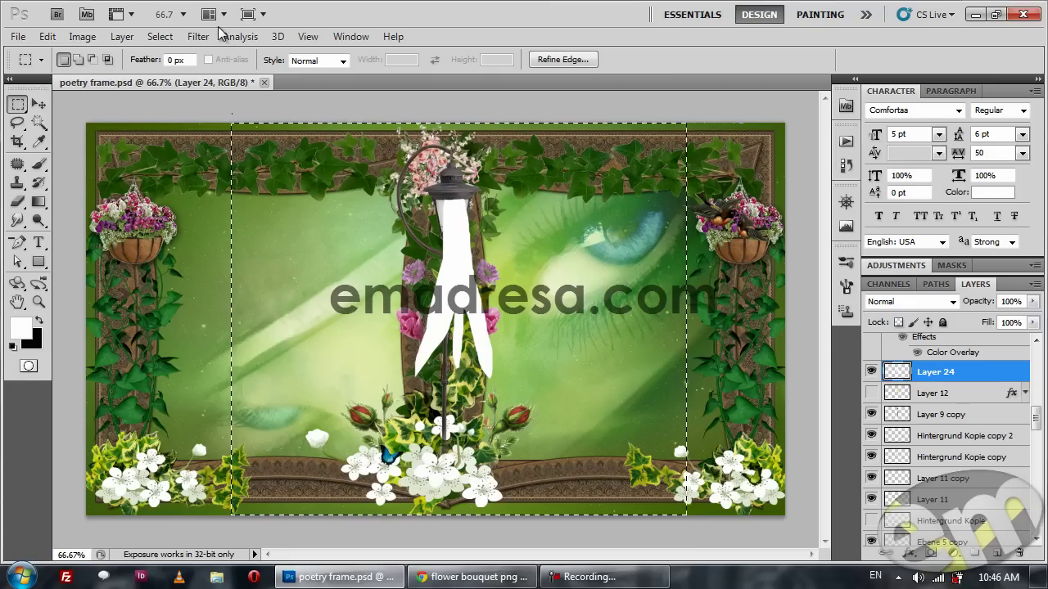
{"action": "left_click", "coordinate": [198, 36]}
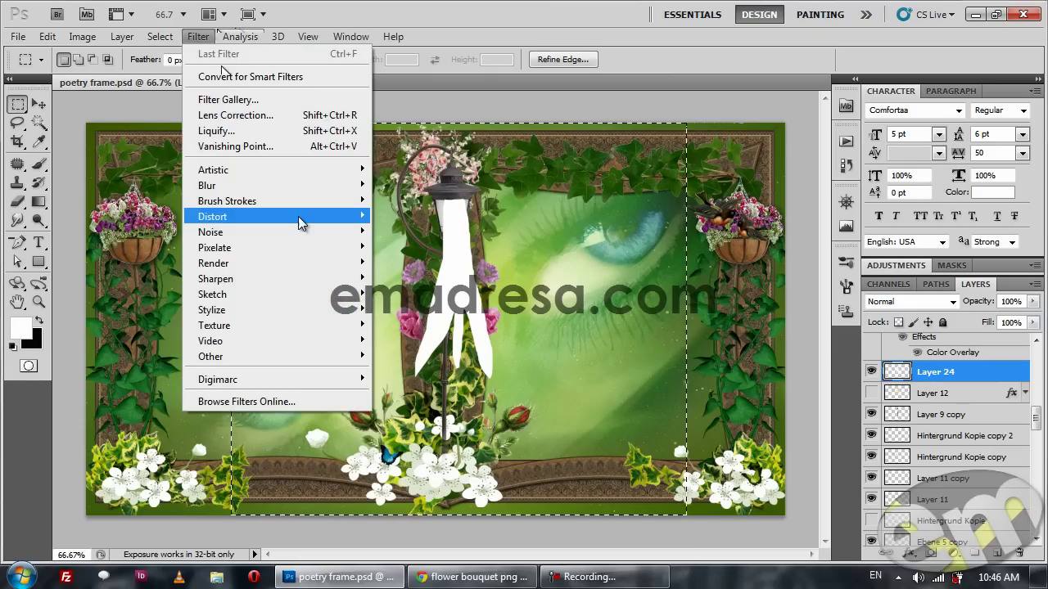
{"action": "mouse_move", "coordinate": [246, 185]}
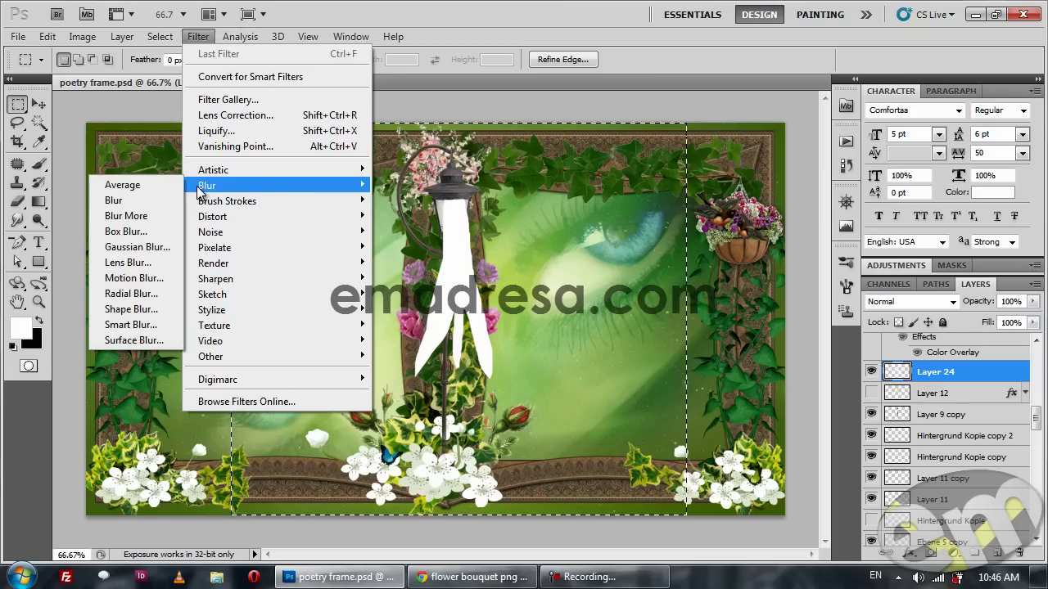
{"action": "left_click", "coordinate": [152, 294]}
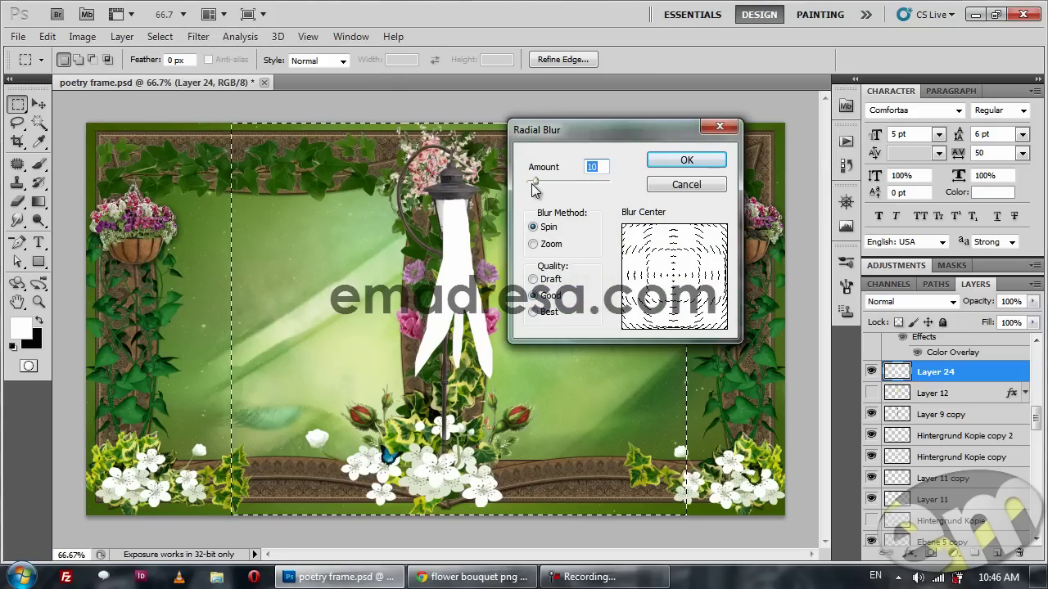
{"action": "left_click_drag", "start_coordinate": [533, 182], "coordinate": [609, 182]}
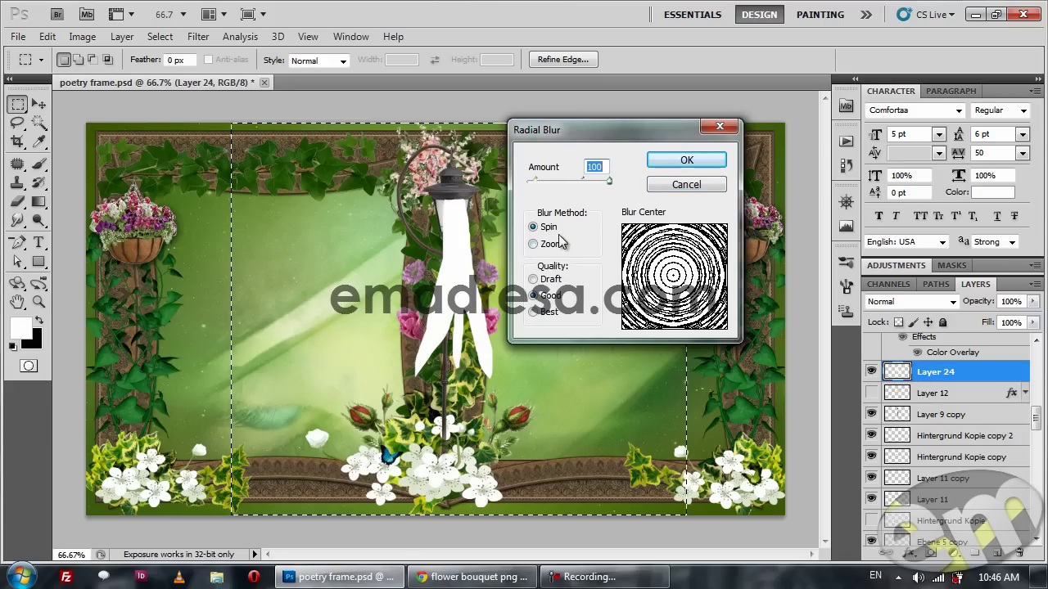
{"action": "left_click", "coordinate": [533, 245]}
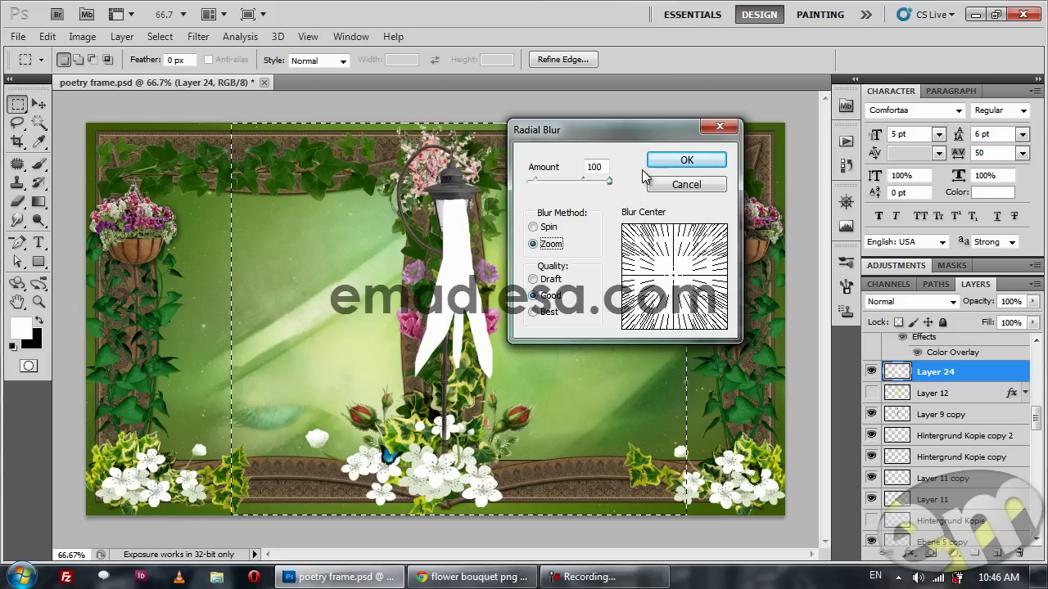
{"action": "left_click_drag", "start_coordinate": [625, 130], "coordinate": [724, 132]}
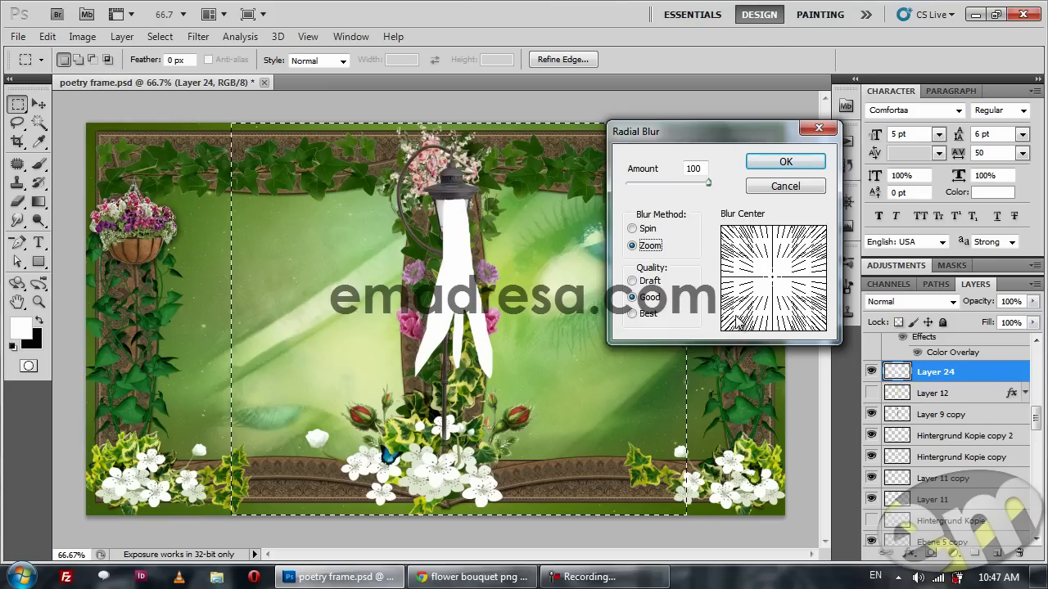
{"action": "left_click_drag", "start_coordinate": [775, 285], "coordinate": [779, 236]}
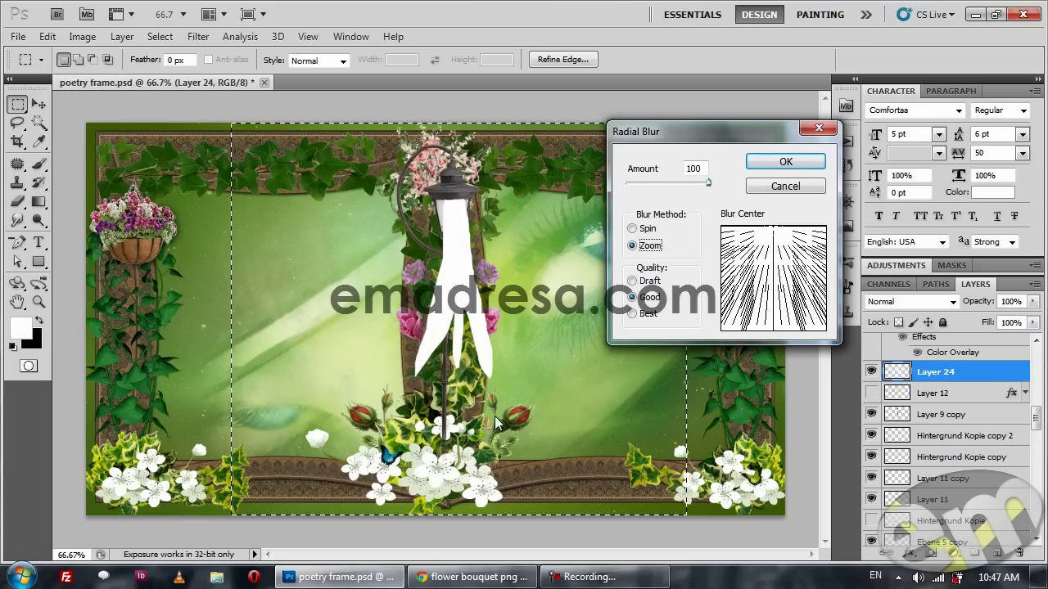
{"action": "left_click", "coordinate": [771, 159]}
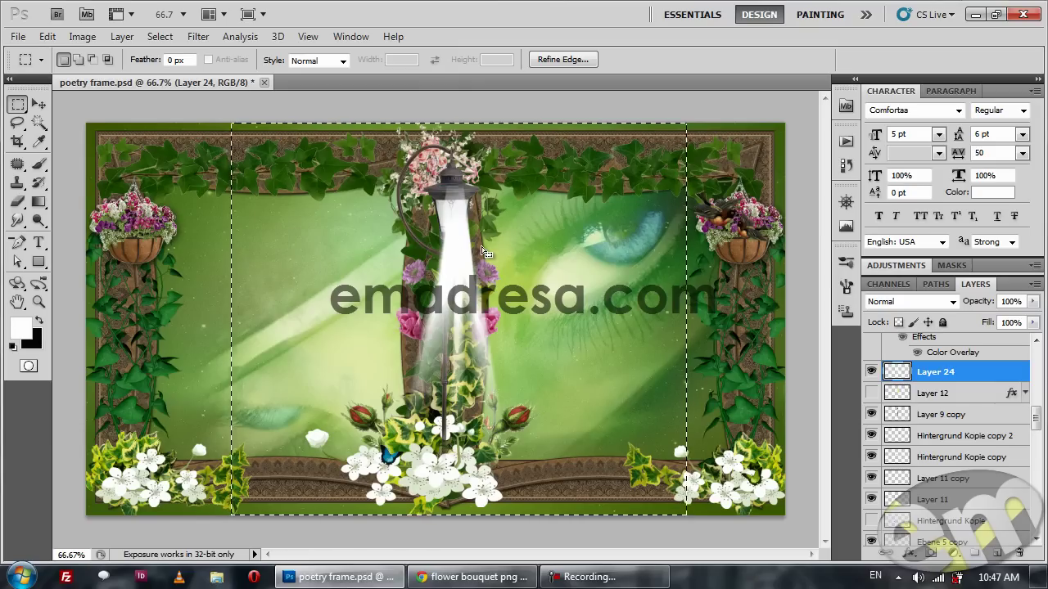
{"action": "left_click", "coordinate": [198, 36]}
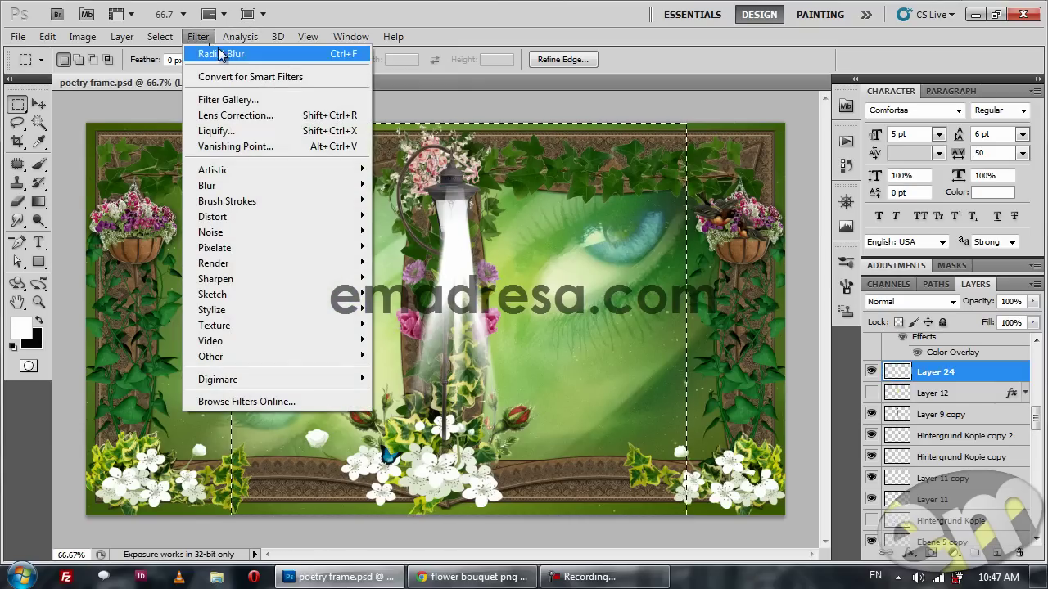
- Repeat the Radial Blur to soften the beam further, then deselect
{"action": "left_click", "coordinate": [219, 54]}
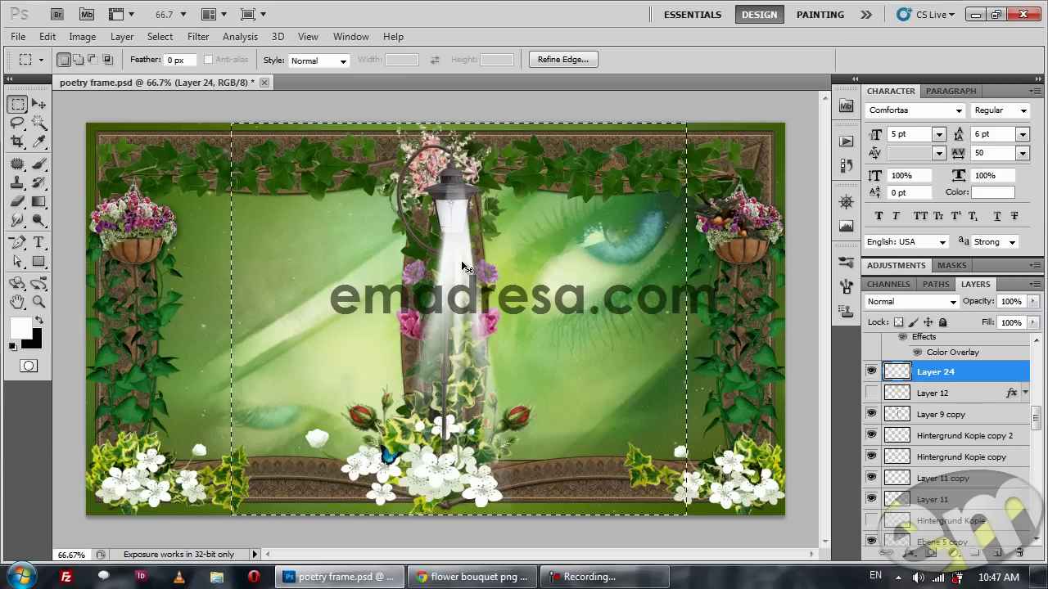
{"action": "key", "text": "ctrl+d"}
- Widen the Layer 24 light beam to about 139.83% and nudge it slightly lower
{"action": "left_click", "coordinate": [38, 104]}
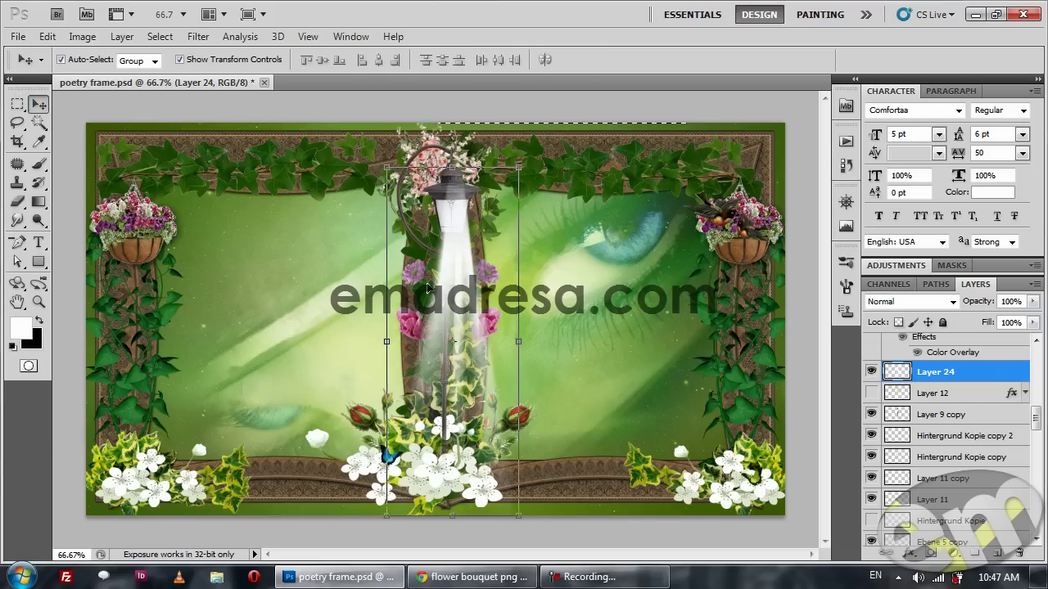
{"action": "left_click_drag", "start_coordinate": [386, 340], "coordinate": [371, 340]}
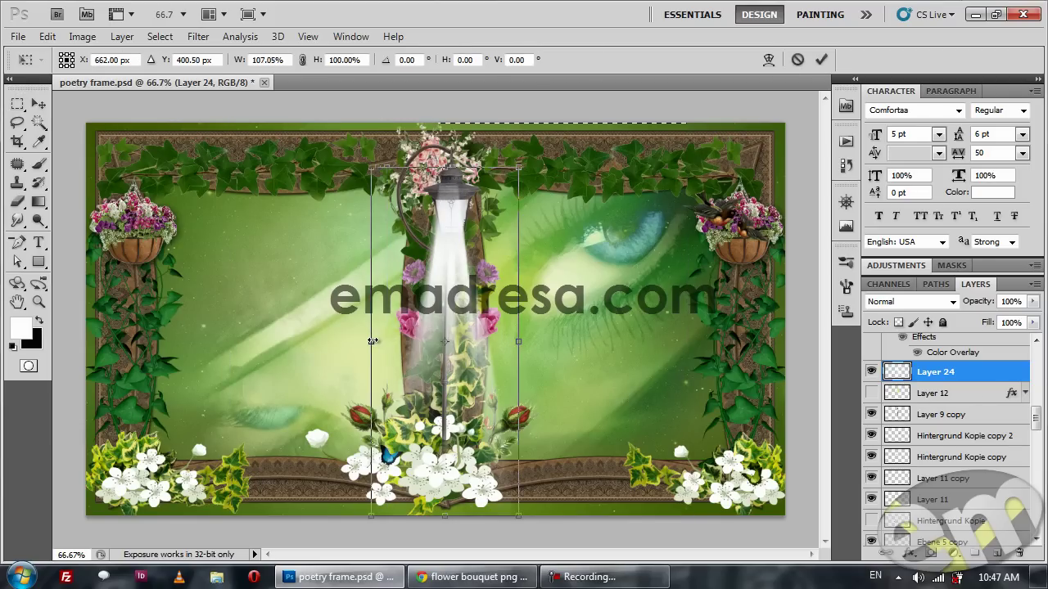
{"action": "left_click_drag", "start_coordinate": [458, 237], "coordinate": [463, 254]}
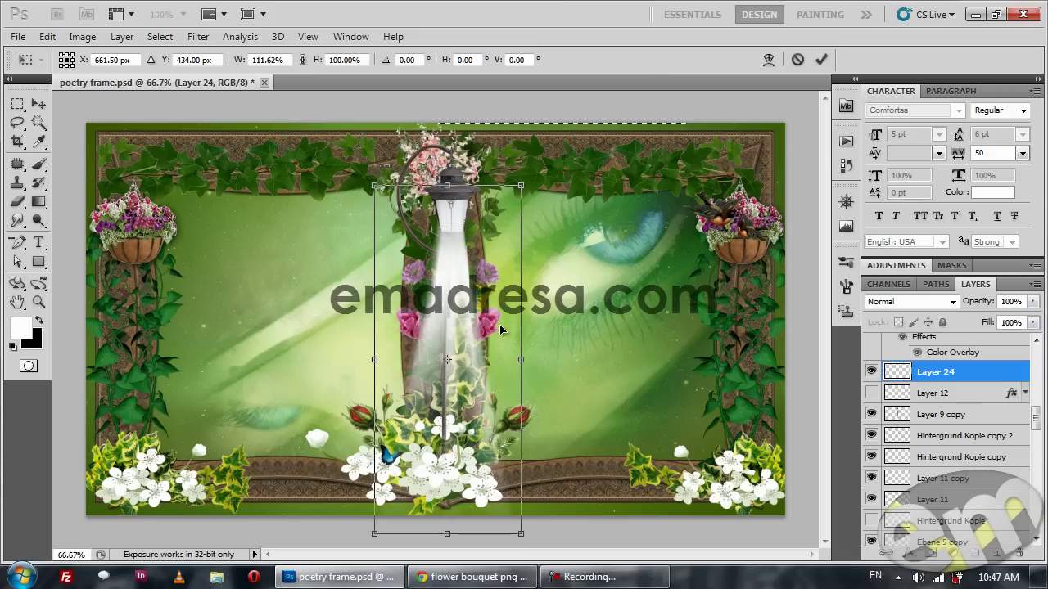
{"action": "left_click_drag", "start_coordinate": [517, 359], "coordinate": [536, 359]}
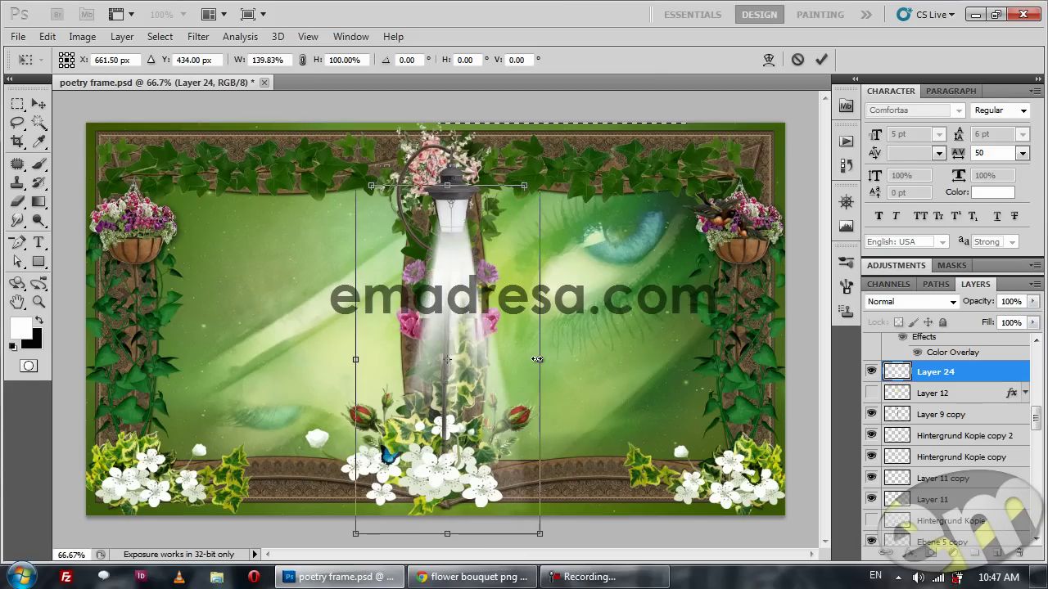
{"action": "key", "text": "Return"}
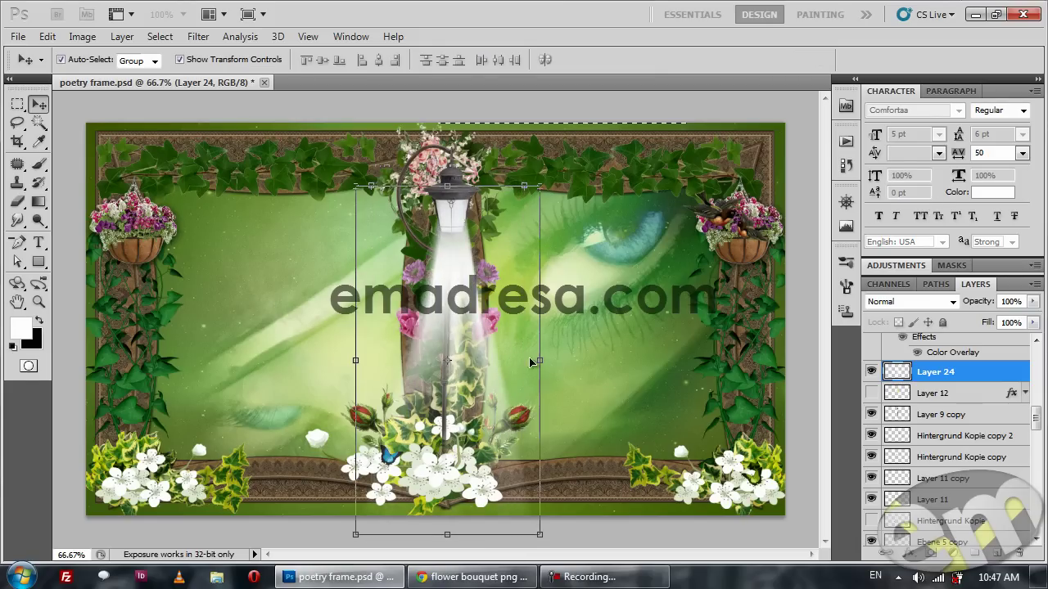
- Reselect Layer 24 and reduce its opacity to 91%
{"action": "left_click", "coordinate": [815, 364]}
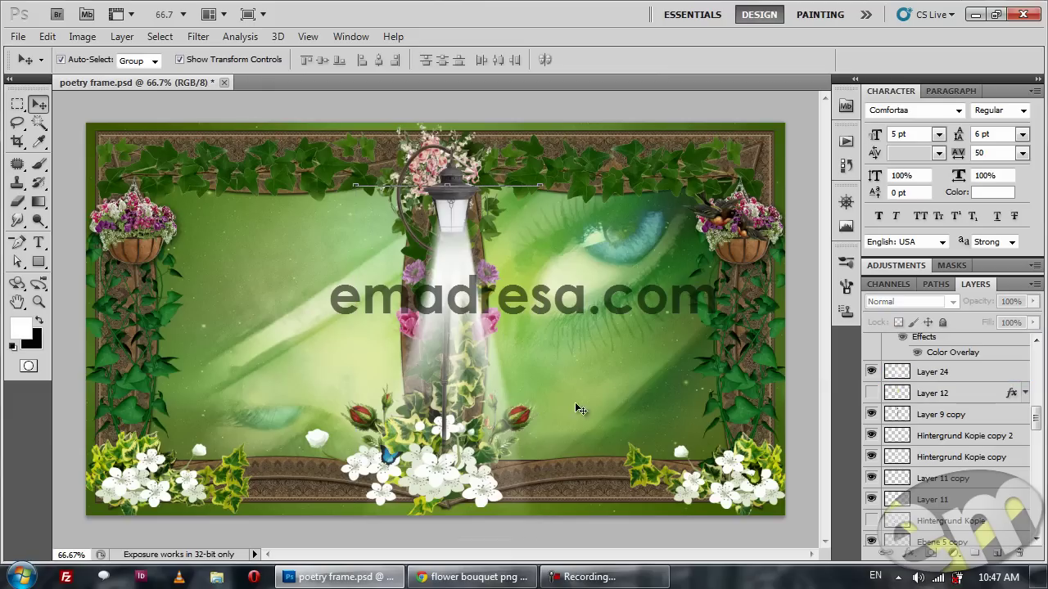
{"action": "left_click", "coordinate": [466, 279]}
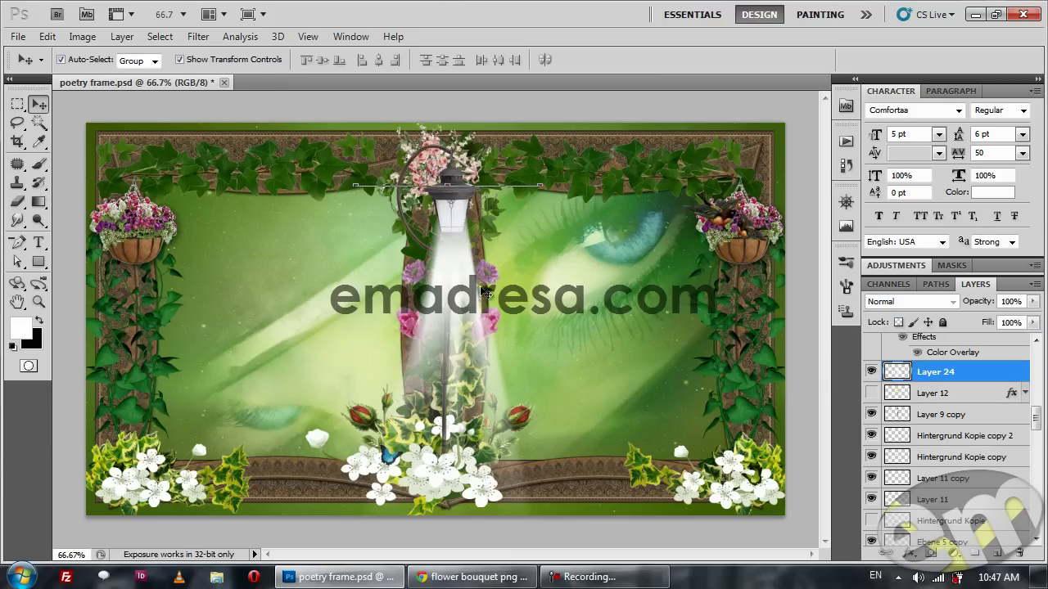
{"action": "left_click_drag", "start_coordinate": [981, 303], "coordinate": [977, 302]}
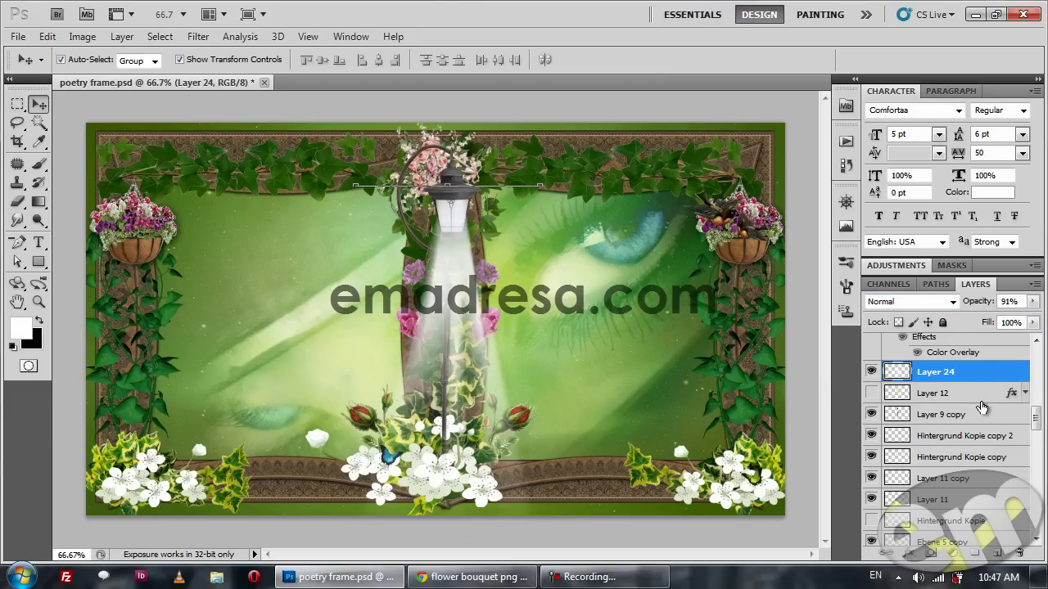
- Briefly show Layer 12's glow for comparison, then hide it again
{"action": "left_click", "coordinate": [933, 393]}
{"action": "left_click", "coordinate": [872, 394]}
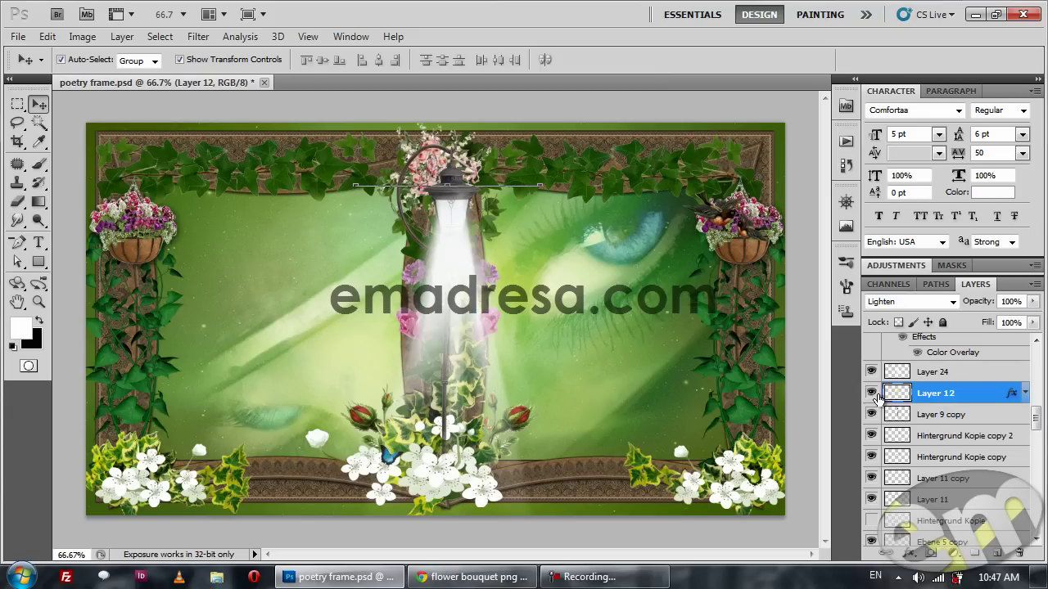
{"action": "left_click", "coordinate": [872, 394]}
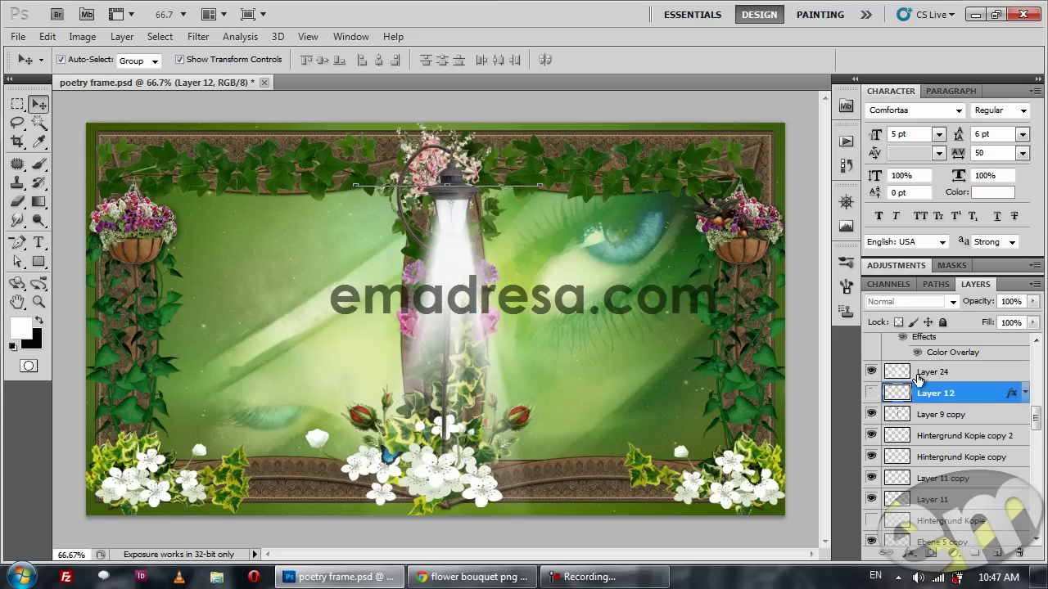
- Set the Layer 24 light beam to Lighten blending at 77% opacity
{"action": "left_click", "coordinate": [933, 372]}
{"action": "left_click", "coordinate": [936, 307]}
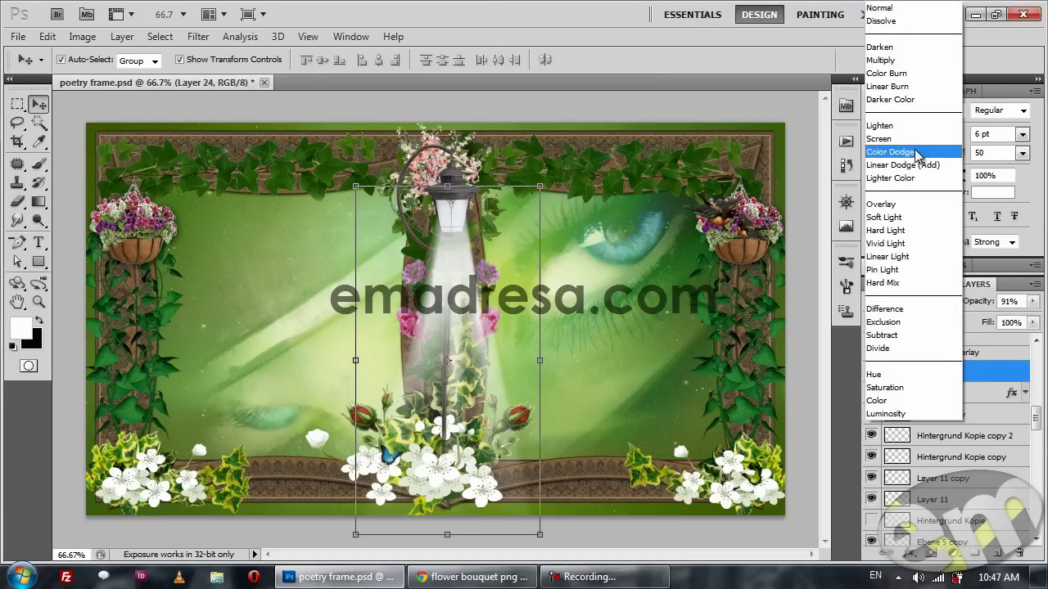
{"action": "left_click", "coordinate": [911, 124]}
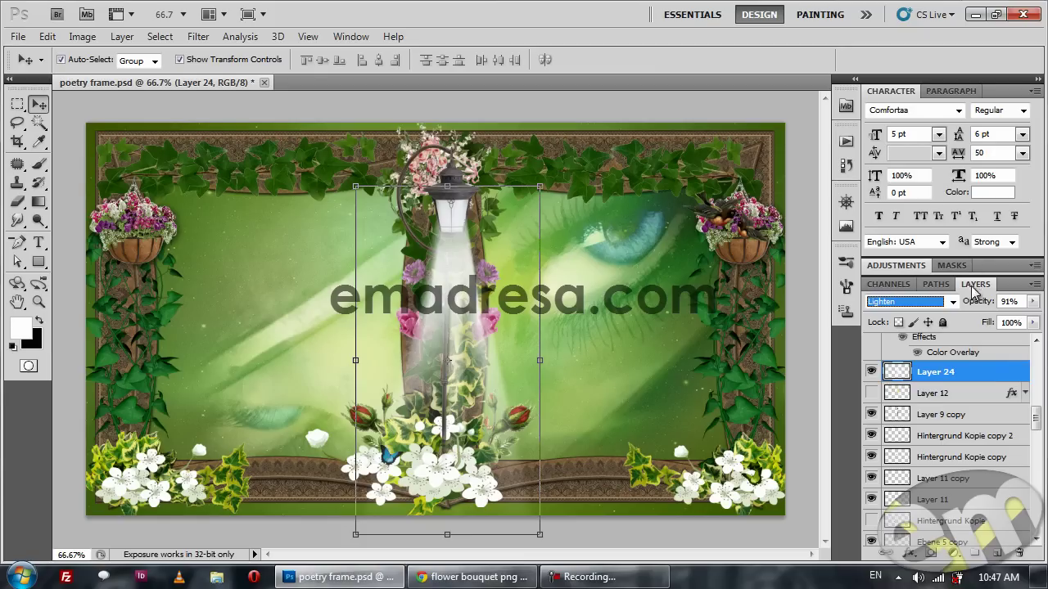
{"action": "left_click_drag", "start_coordinate": [980, 304], "coordinate": [969, 304]}
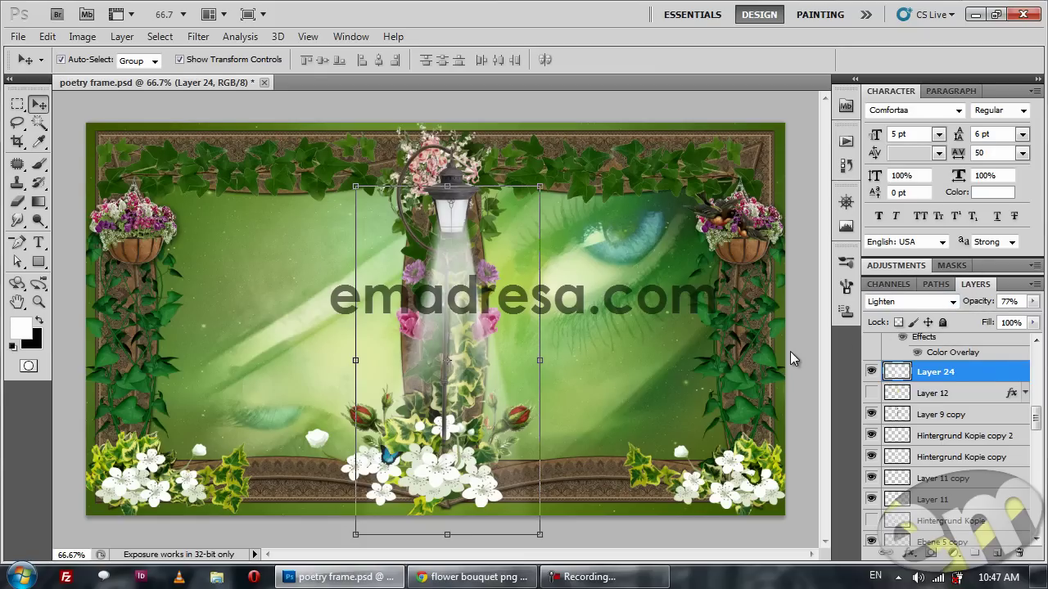
{"action": "key", "text": "shift+alt+n"}
{"action": "left_click", "coordinate": [819, 358]}
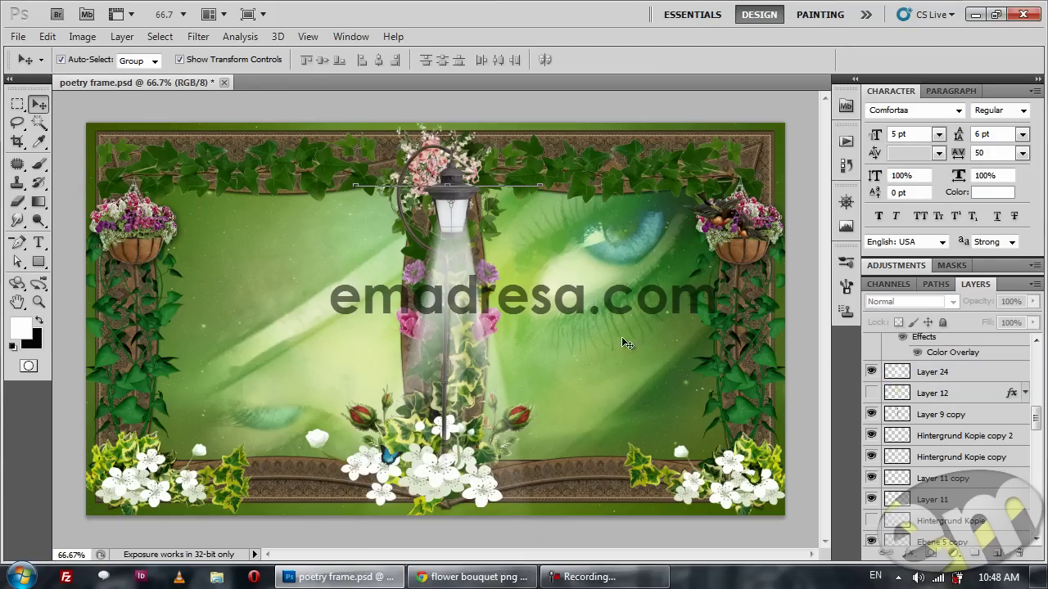
{"action": "scroll", "coordinate": [941, 385], "scroll_direction": "up", "scroll_amount": 2}
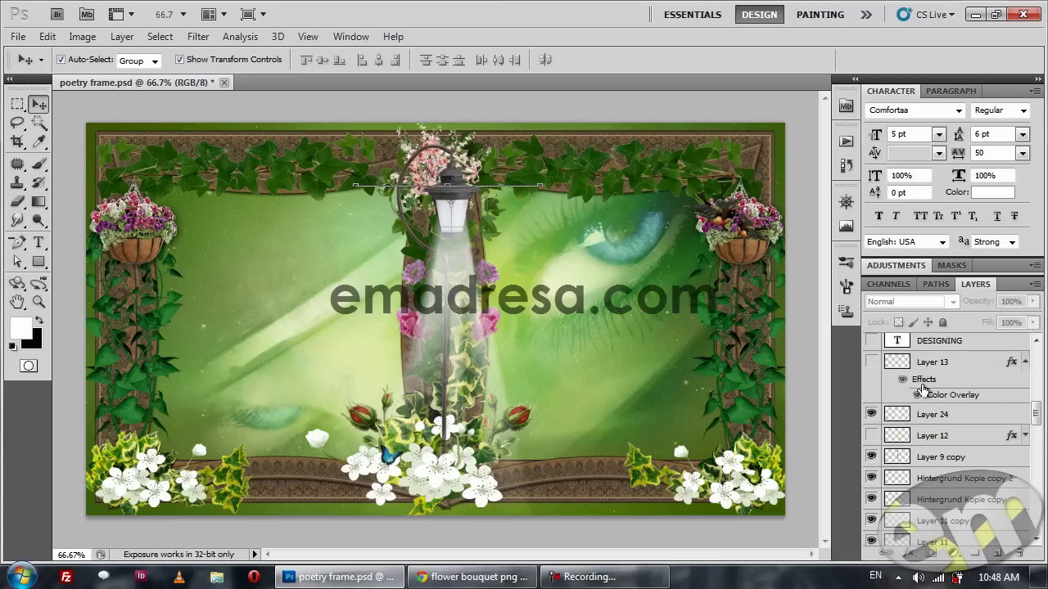
- Turn on Layer 13's lamp glow, try moving it, then undo the move
{"action": "left_click", "coordinate": [872, 362]}
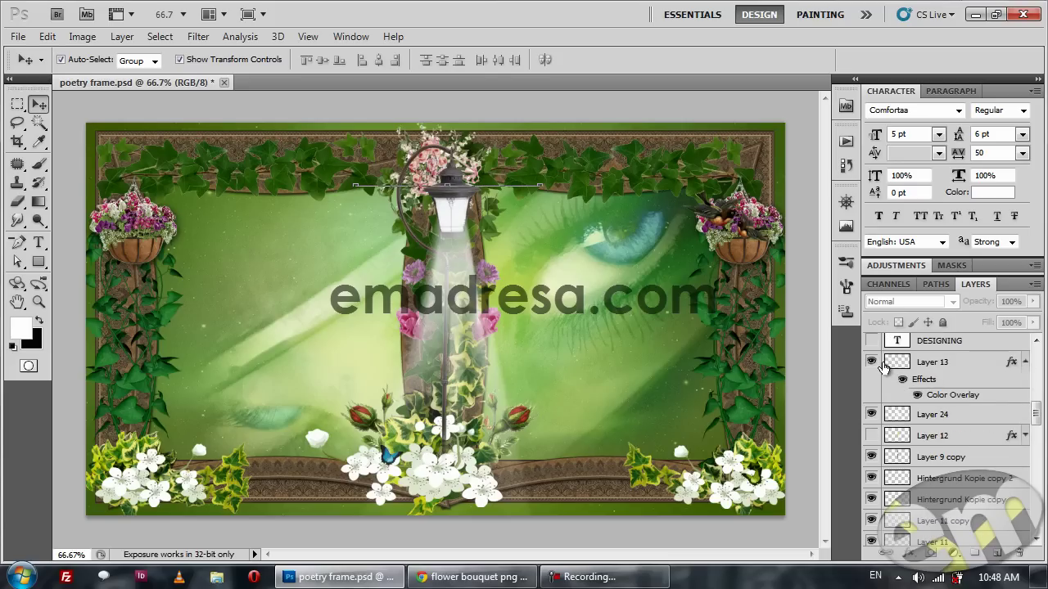
{"action": "left_click", "coordinate": [872, 415]}
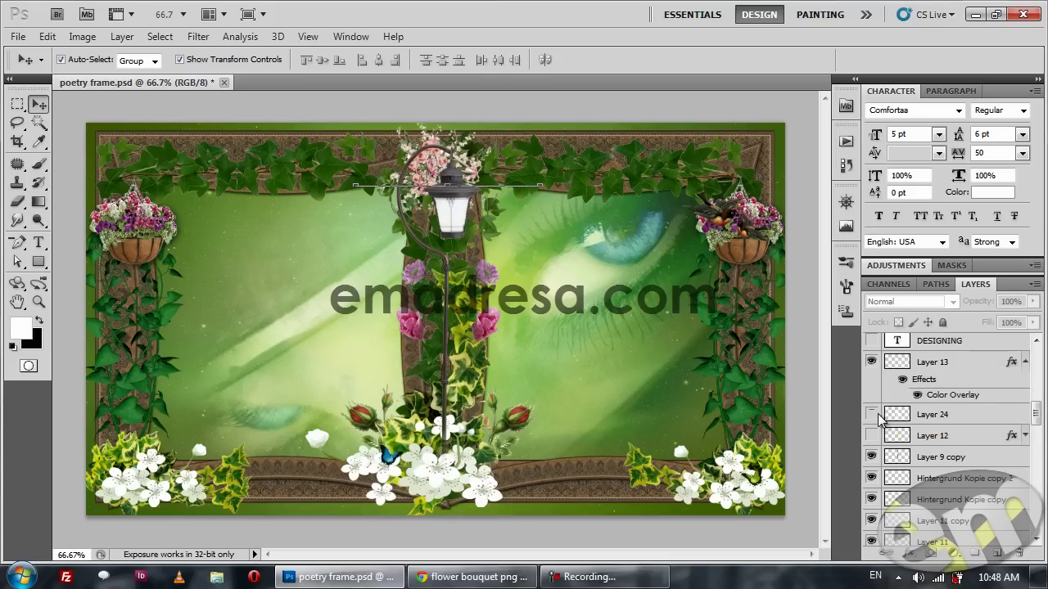
{"action": "left_click", "coordinate": [872, 363]}
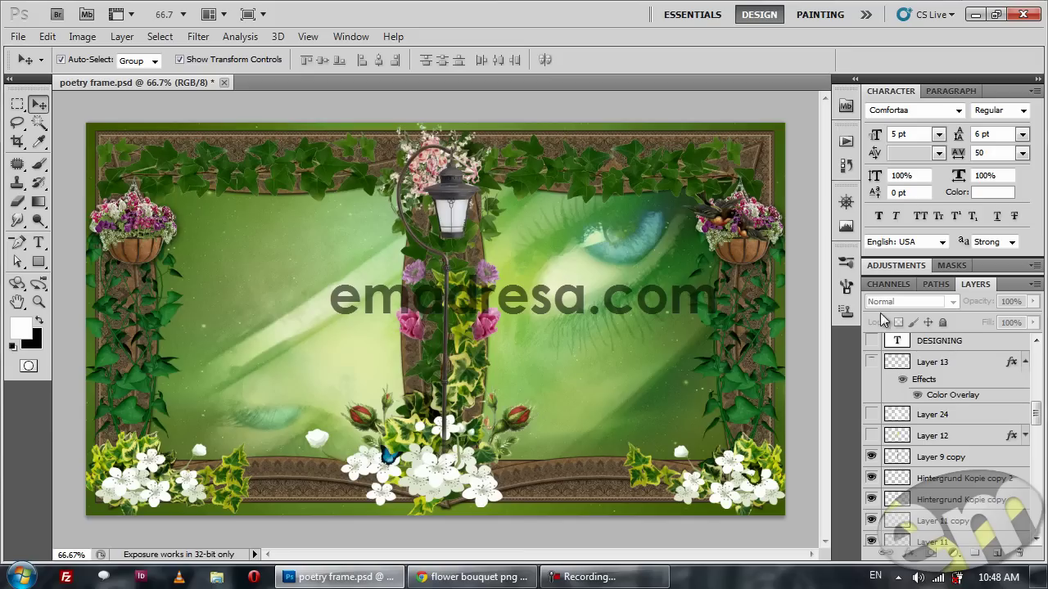
{"action": "left_click", "coordinate": [871, 362]}
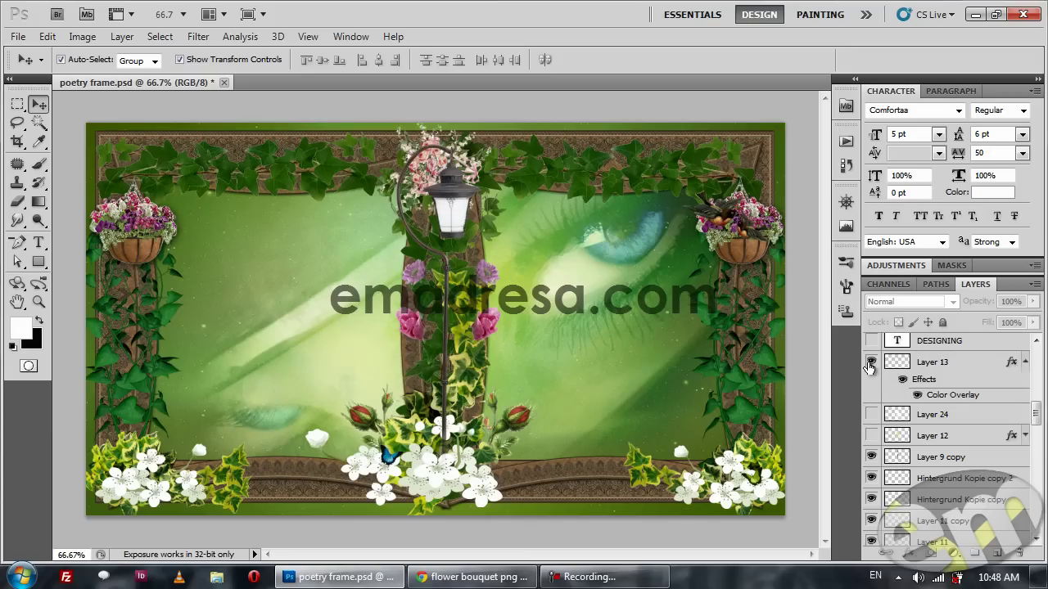
{"action": "left_click", "coordinate": [458, 211]}
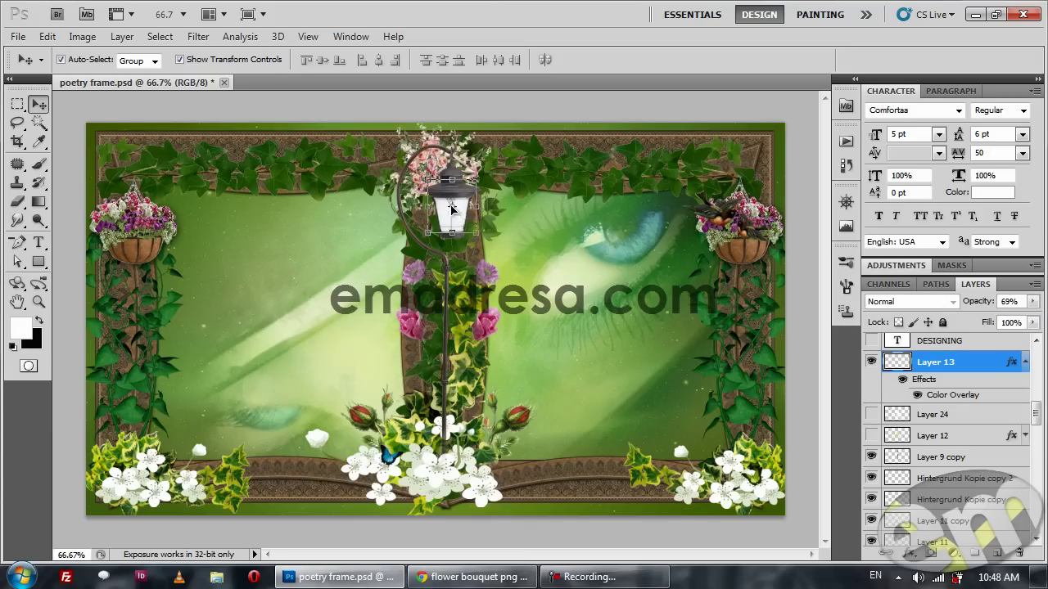
{"action": "left_click_drag", "start_coordinate": [457, 223], "coordinate": [592, 230]}
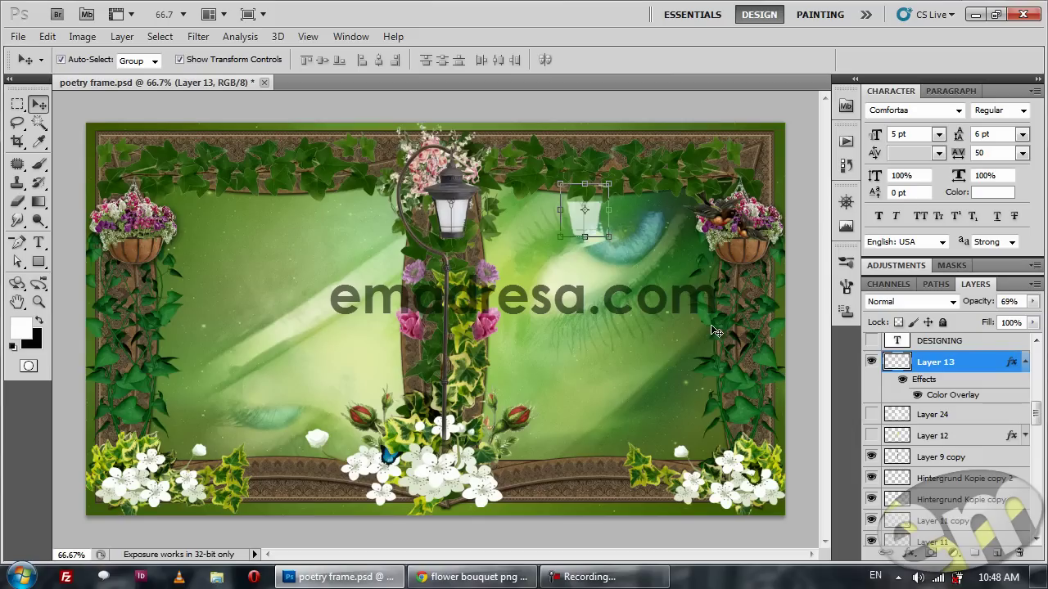
{"action": "key", "text": "ctrl+z"}
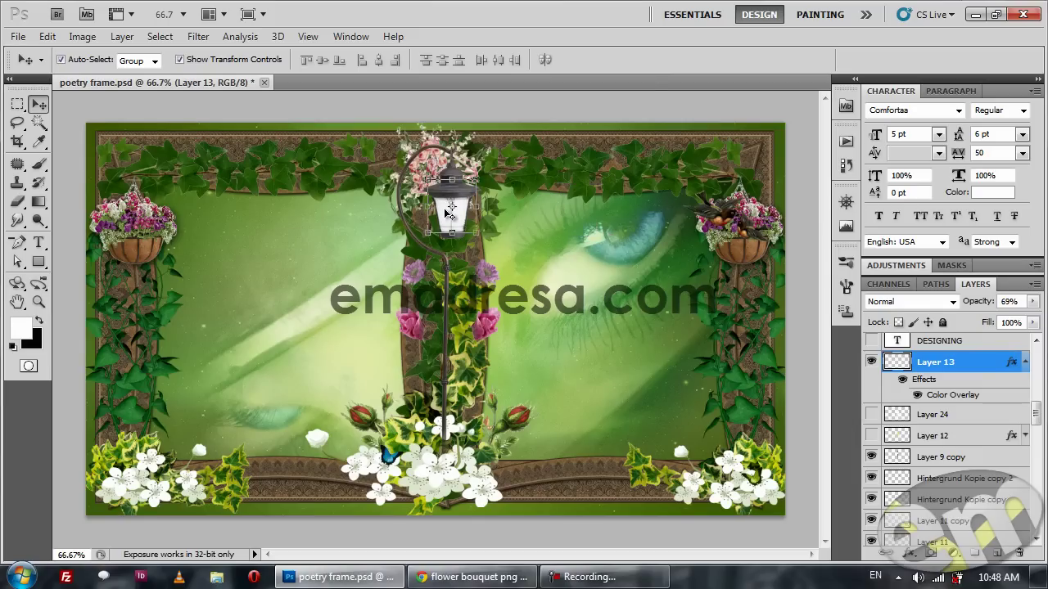
- Compare the beam and glow layers, leaving Layer 13's glow on and Layer 24's beam hidden
{"action": "left_click", "coordinate": [870, 415]}
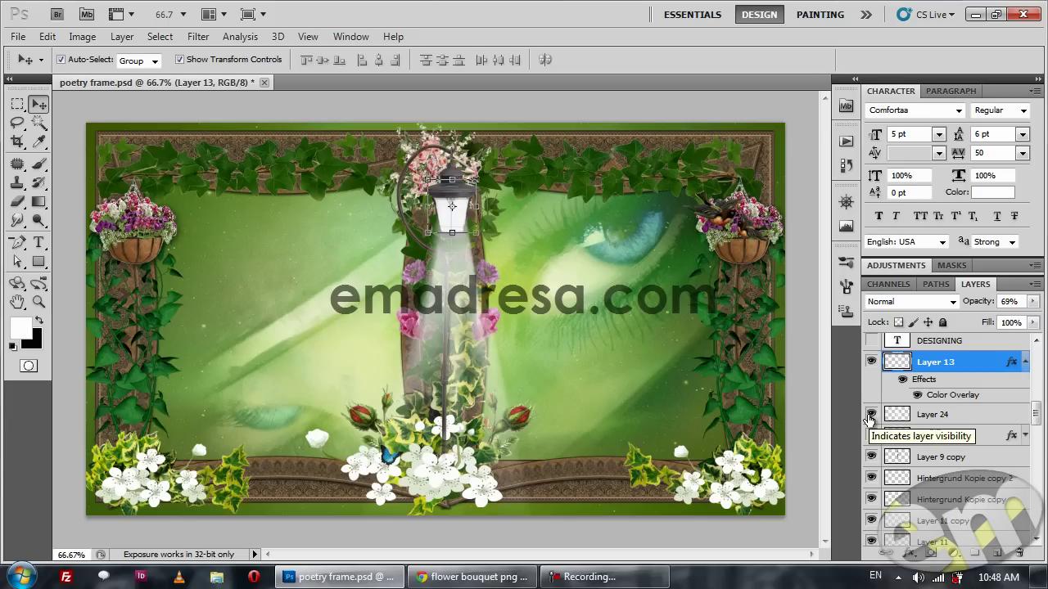
{"action": "left_click", "coordinate": [870, 415]}
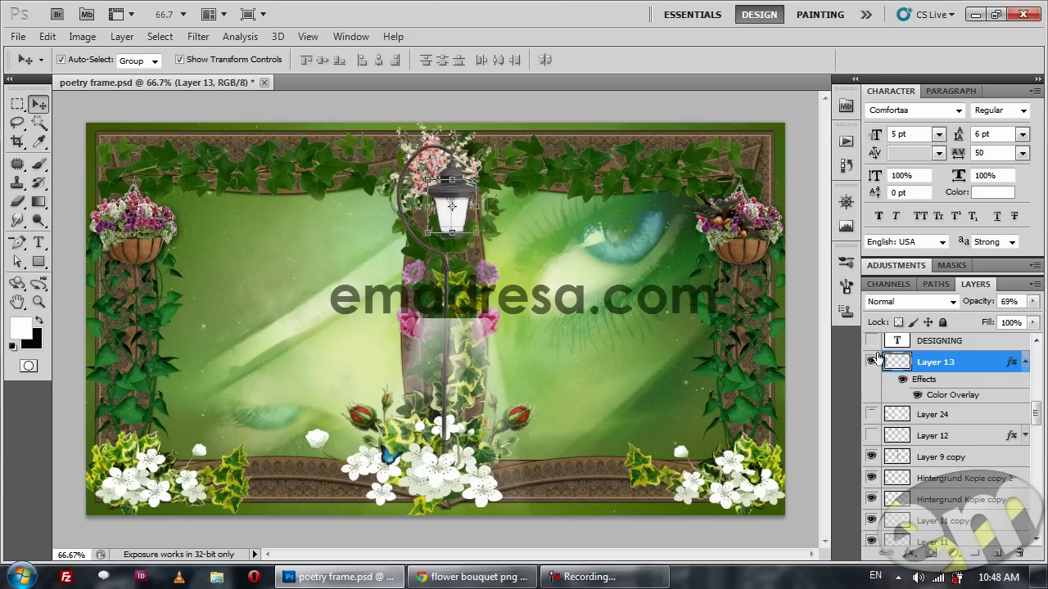
{"action": "left_click", "coordinate": [871, 360]}
{"action": "scroll", "coordinate": [901, 419], "scroll_direction": "up", "scroll_amount": 2}
{"action": "scroll", "coordinate": [900, 419], "scroll_direction": "up", "scroll_amount": 3}
{"action": "scroll", "coordinate": [892, 434], "scroll_direction": "down", "scroll_amount": 2}
{"action": "left_click", "coordinate": [871, 447]}
{"action": "left_click", "coordinate": [870, 499]}
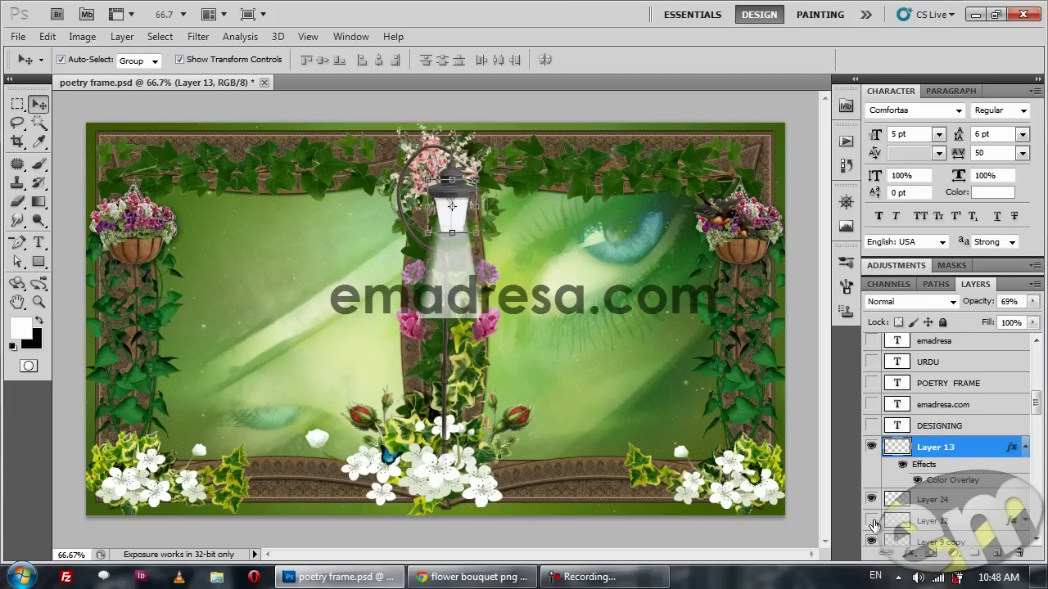
{"action": "left_click", "coordinate": [871, 520]}
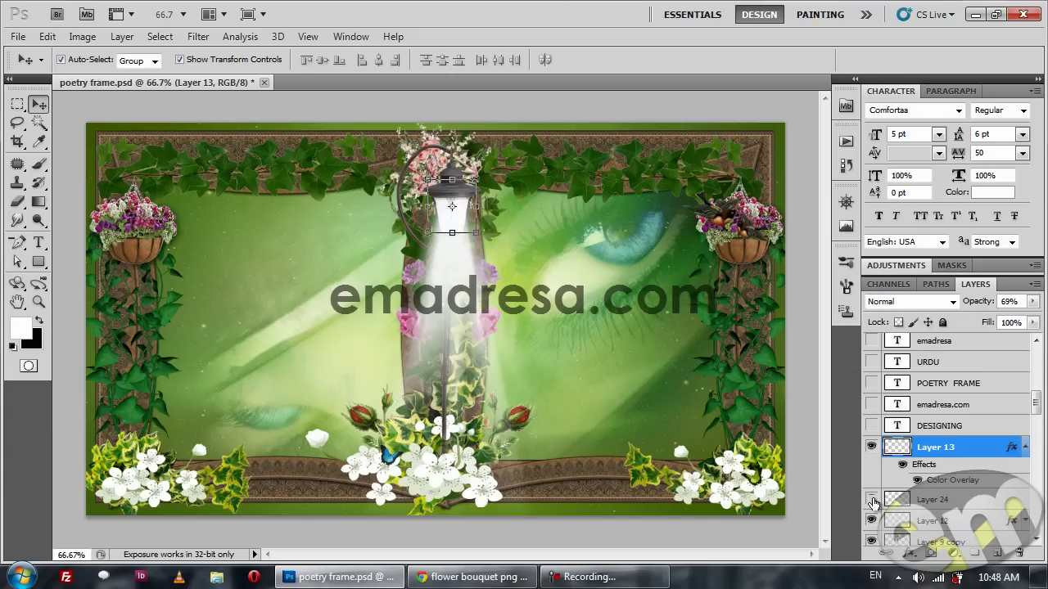
{"action": "left_click", "coordinate": [871, 499]}
{"action": "left_click", "coordinate": [807, 350]}
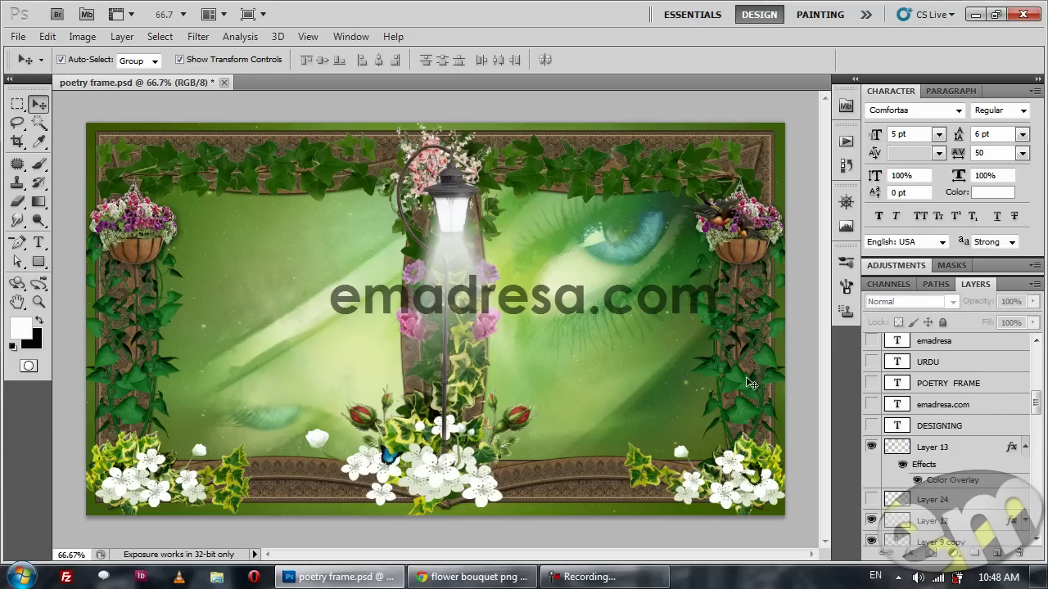
- Show the flower bouquet layers for the top corners of the frame
{"action": "scroll", "coordinate": [891, 427], "scroll_direction": "up", "scroll_amount": 1}
{"action": "scroll", "coordinate": [890, 427], "scroll_direction": "up", "scroll_amount": 2}
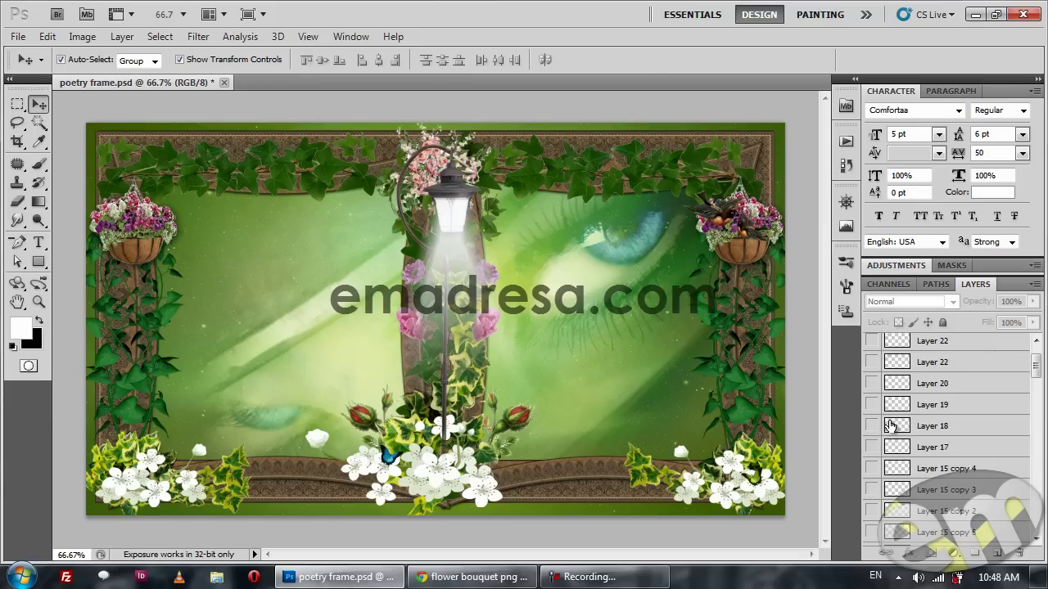
{"action": "scroll", "coordinate": [892, 427], "scroll_direction": "up", "scroll_amount": 3}
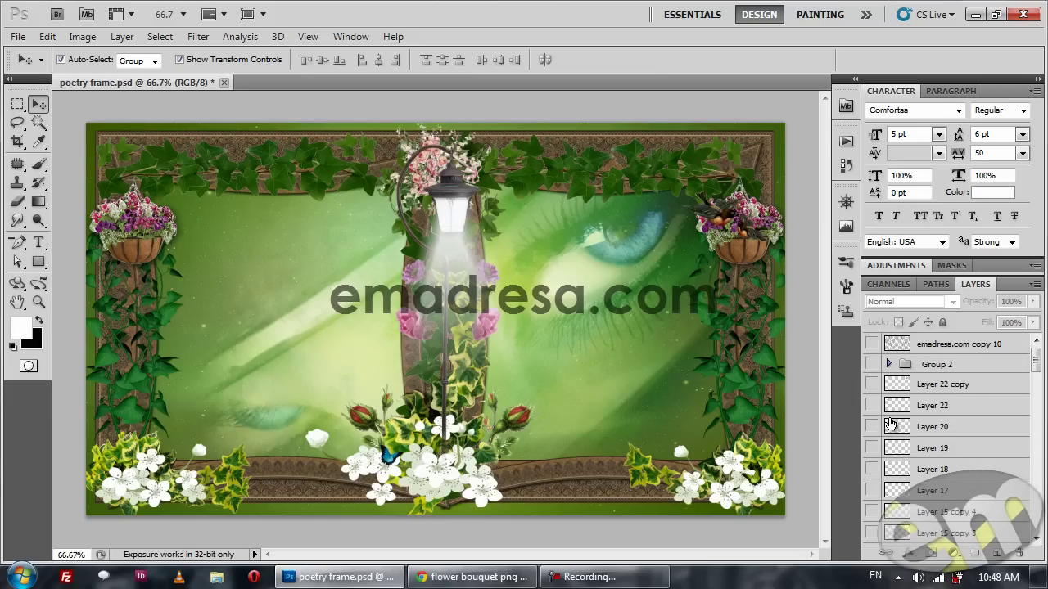
{"action": "left_click", "coordinate": [870, 383]}
{"action": "left_click", "coordinate": [871, 405]}
{"action": "left_click", "coordinate": [870, 426]}
- Show the roses, red bow, bottom-left bouquet and yellow flowers, plus Group 2
{"action": "left_click", "coordinate": [870, 448]}
{"action": "left_click", "coordinate": [870, 469]}
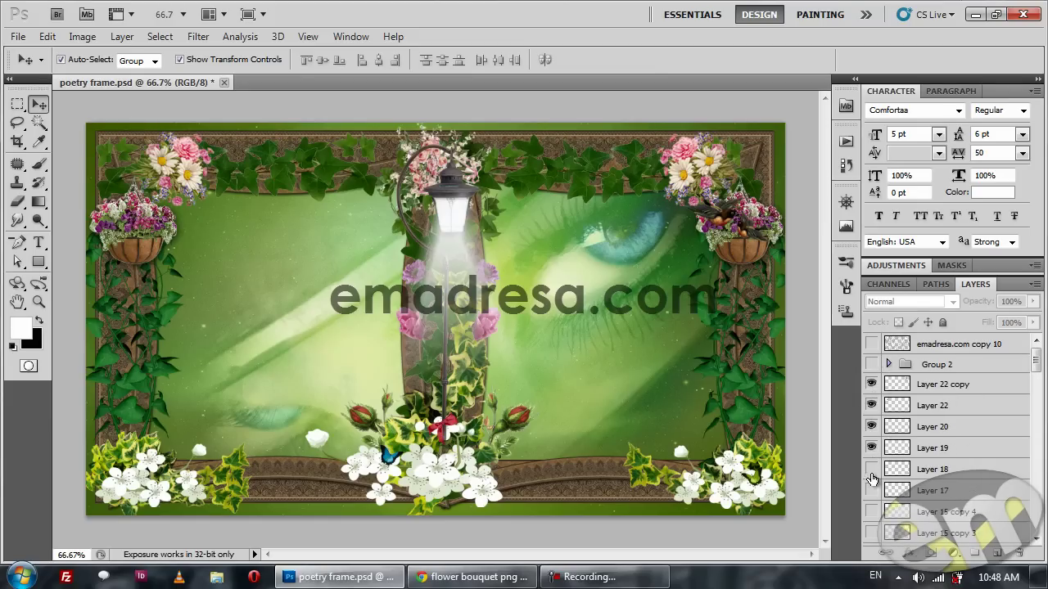
{"action": "left_click", "coordinate": [869, 496]}
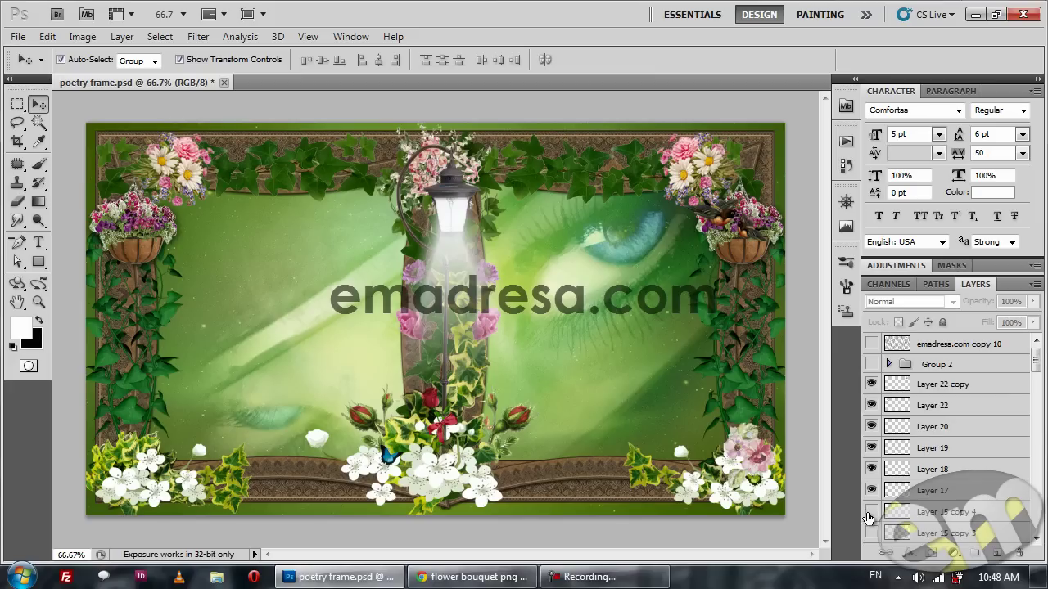
{"action": "left_click", "coordinate": [870, 512]}
{"action": "left_click", "coordinate": [870, 532]}
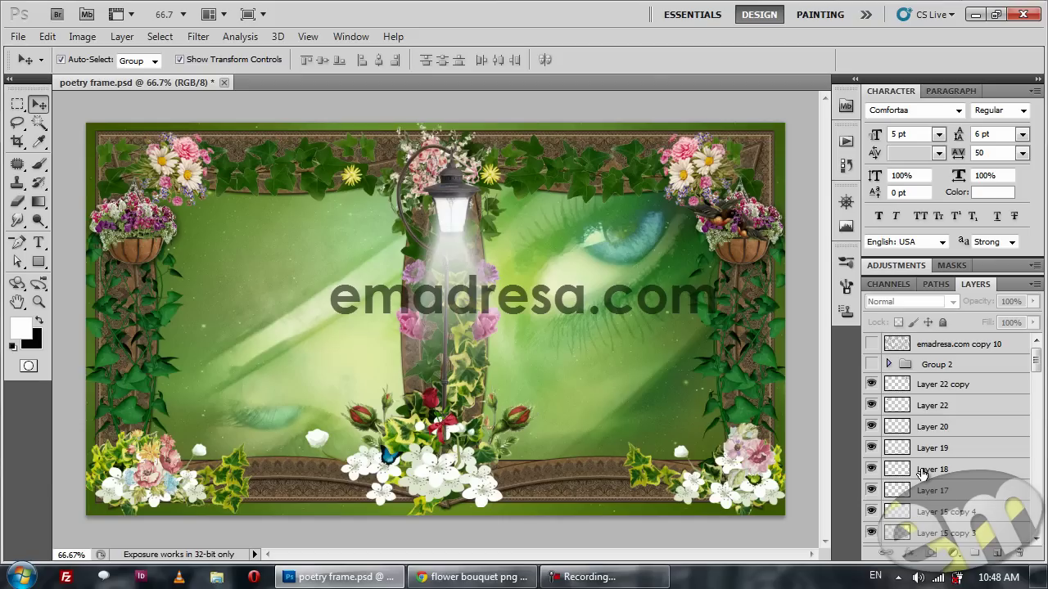
{"action": "left_click", "coordinate": [871, 364]}
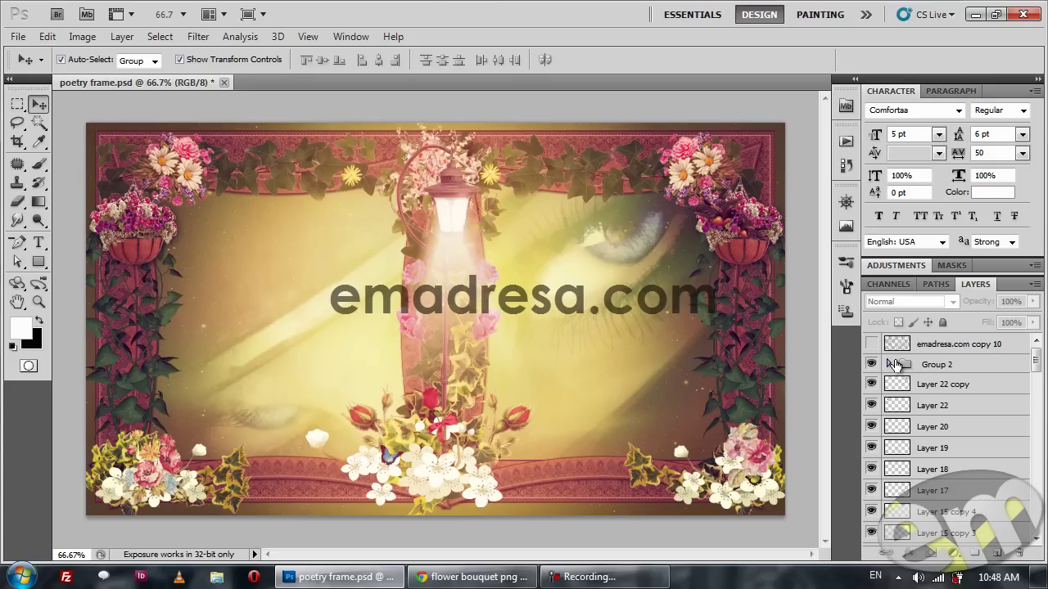
- Expand Group 2 to inspect its Levels and Gradient Fill layers, then collapse it
{"action": "left_click", "coordinate": [888, 365]}
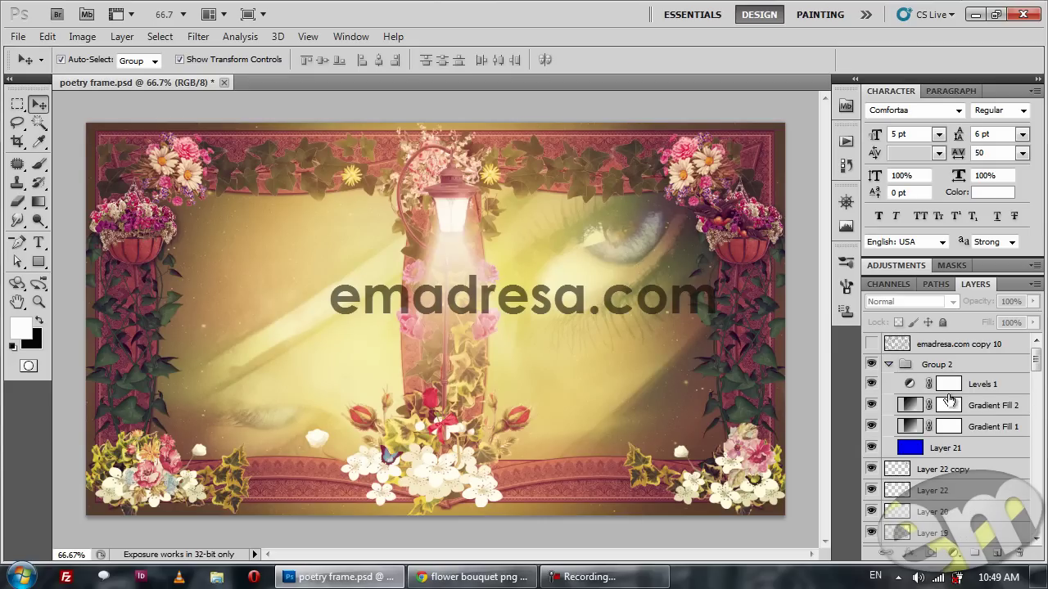
{"action": "left_click", "coordinate": [888, 365]}
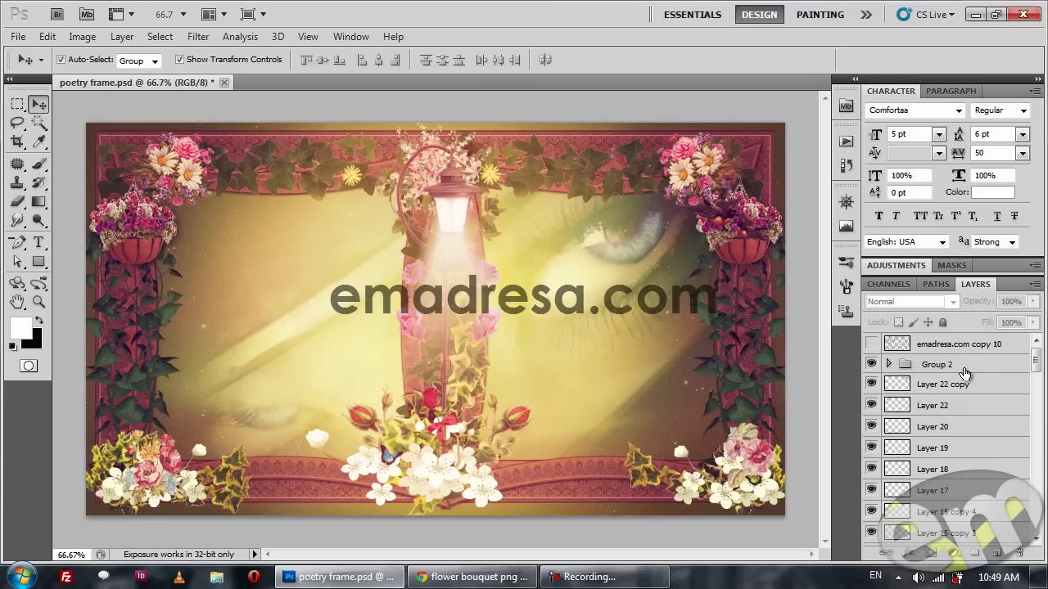
{"action": "left_click", "coordinate": [959, 365]}
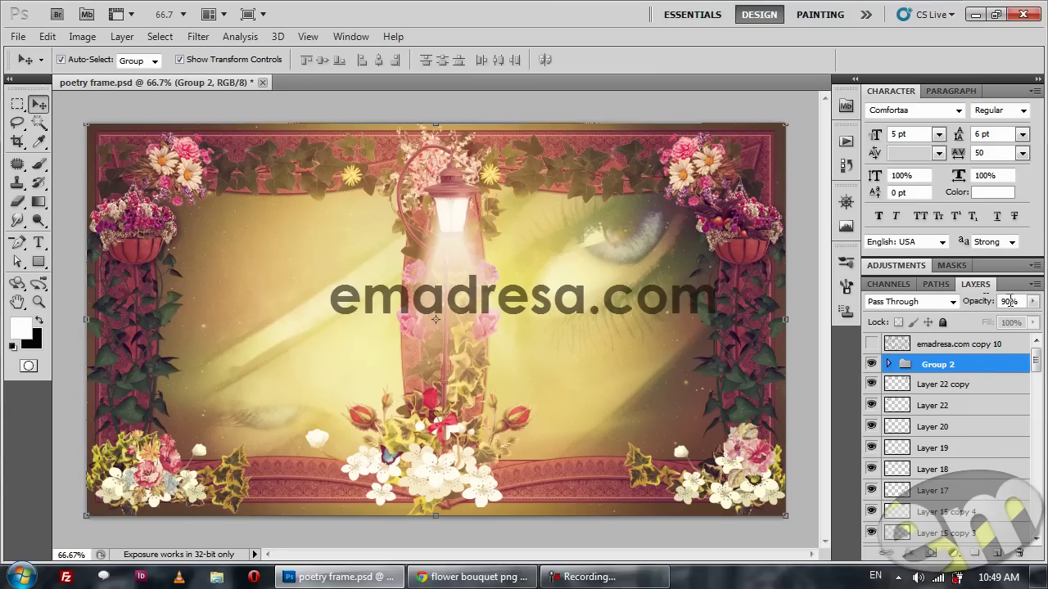
{"action": "left_click", "coordinate": [984, 302]}
{"action": "type", "text": "50"}
{"action": "key", "text": "Return"}
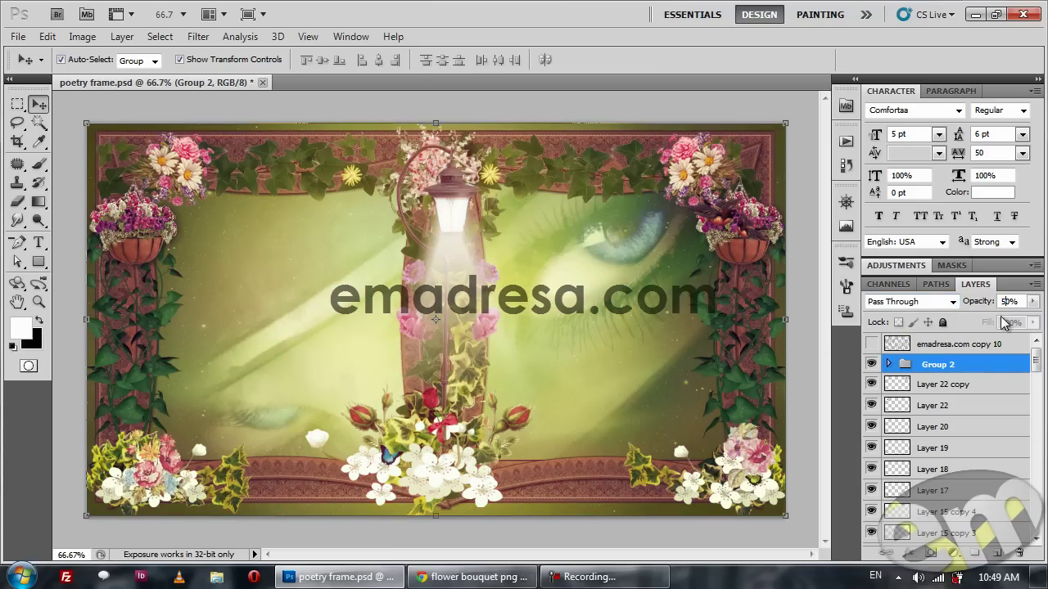
{"action": "type", "text": "90"}
{"action": "key", "text": "Return"}
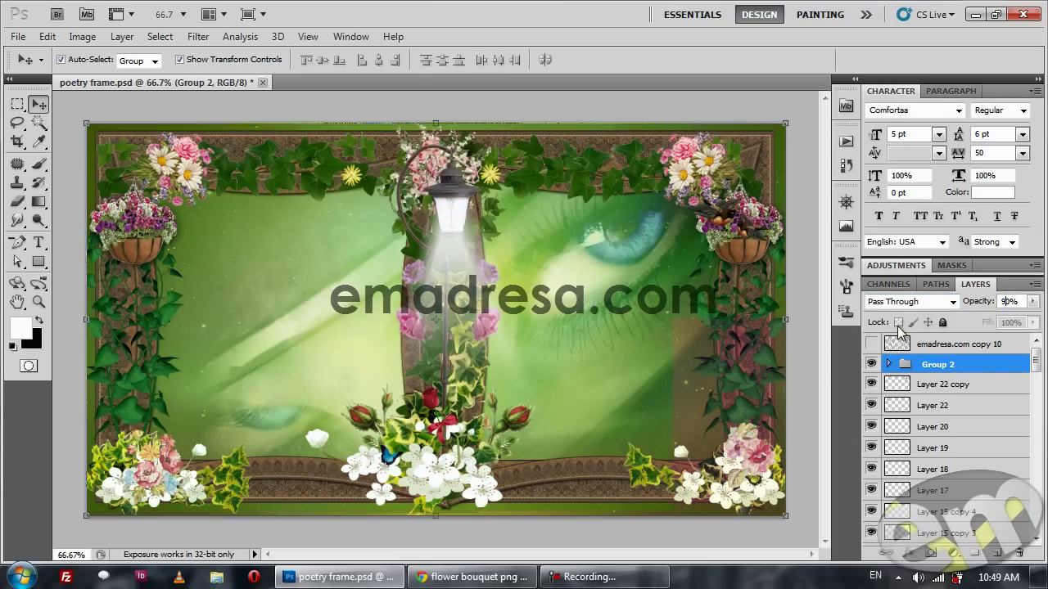
{"action": "left_click", "coordinate": [816, 367]}
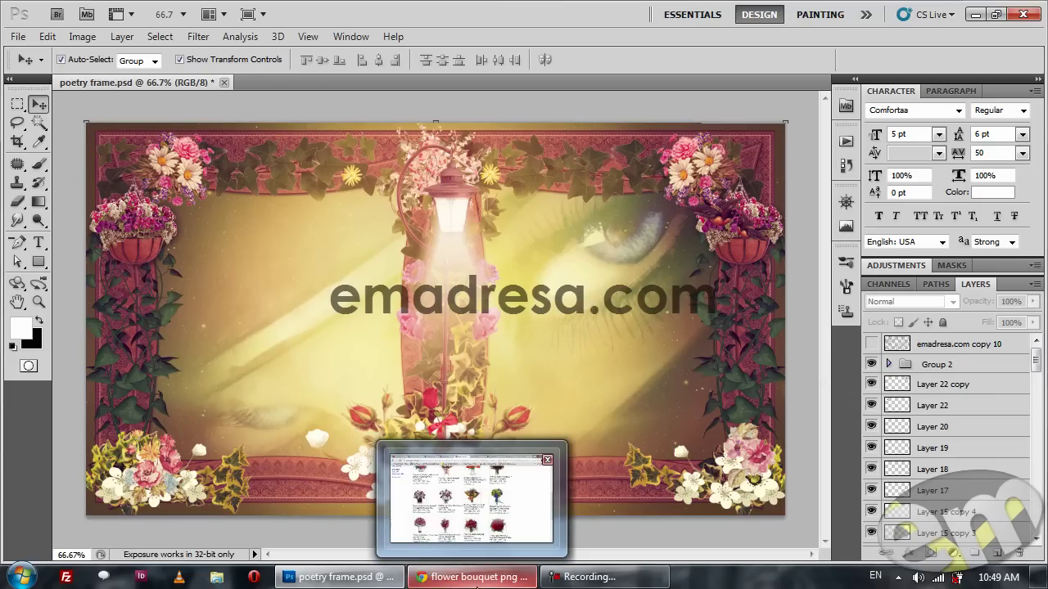
{"action": "left_click", "coordinate": [473, 577]}
{"action": "left_click", "coordinate": [856, 10]}
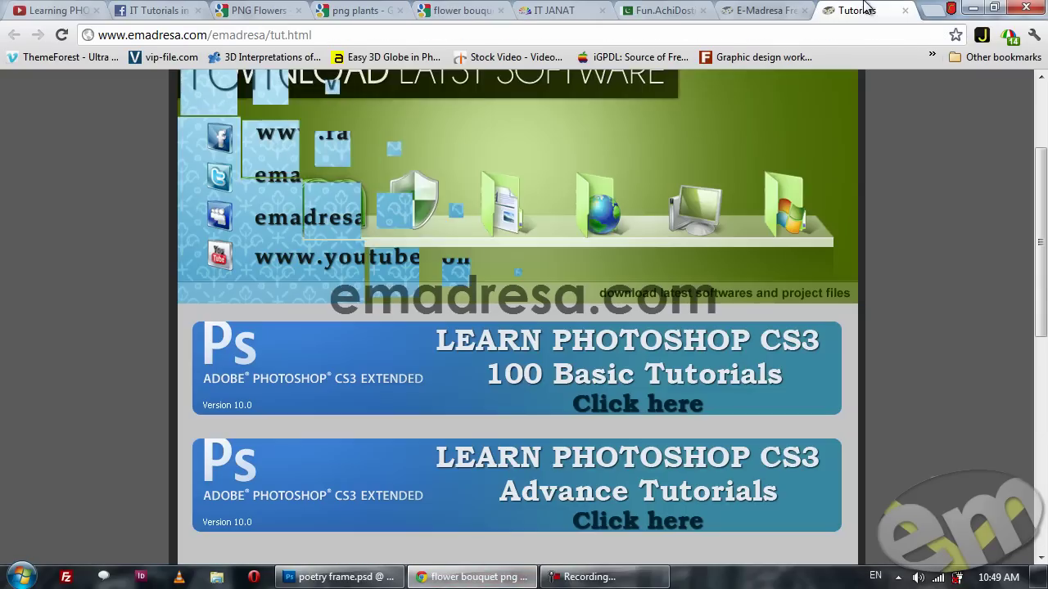
{"action": "left_click", "coordinate": [565, 502]}
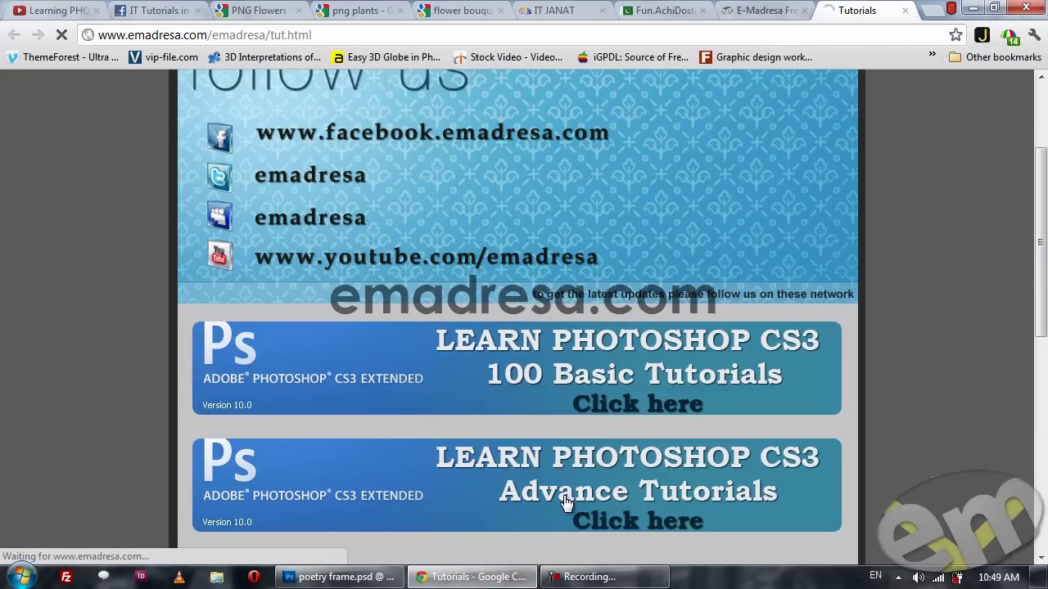
{"action": "scroll", "coordinate": [304, 394], "scroll_direction": "down", "scroll_amount": 5}
{"action": "scroll", "coordinate": [303, 395], "scroll_direction": "down", "scroll_amount": 2}
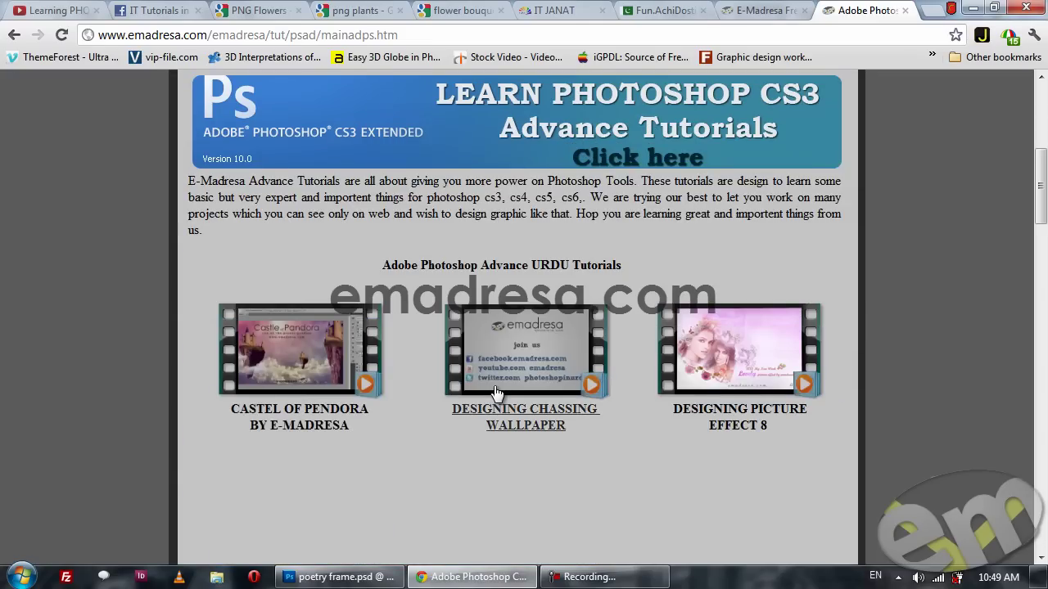
{"action": "left_click", "coordinate": [275, 353]}
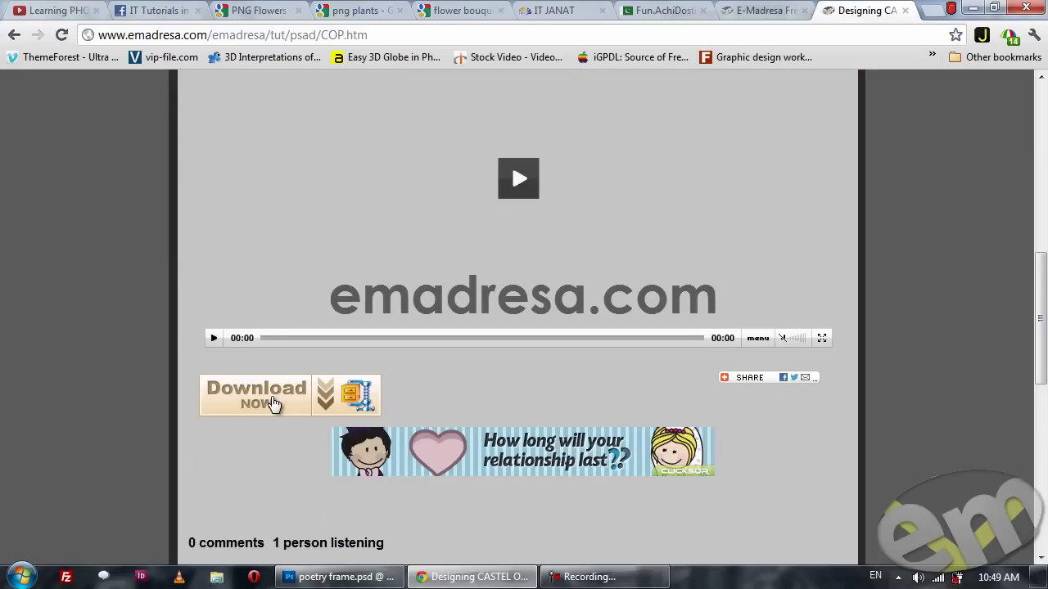
{"action": "scroll", "coordinate": [62, 369], "scroll_direction": "down", "scroll_amount": 1}
{"action": "scroll", "coordinate": [72, 330], "scroll_direction": "down", "scroll_amount": 1}
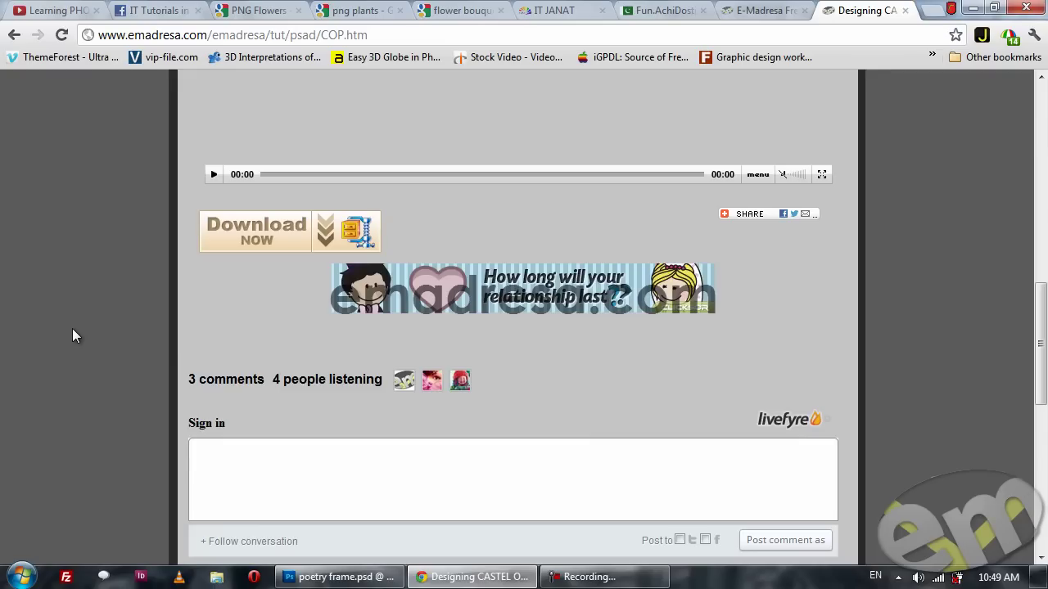
{"action": "scroll", "coordinate": [72, 329], "scroll_direction": "down", "scroll_amount": 2}
{"action": "scroll", "coordinate": [72, 329], "scroll_direction": "up", "scroll_amount": 6}
{"action": "scroll", "coordinate": [72, 329], "scroll_direction": "up", "scroll_amount": 4}
{"action": "scroll", "coordinate": [72, 328], "scroll_direction": "up", "scroll_amount": 3}
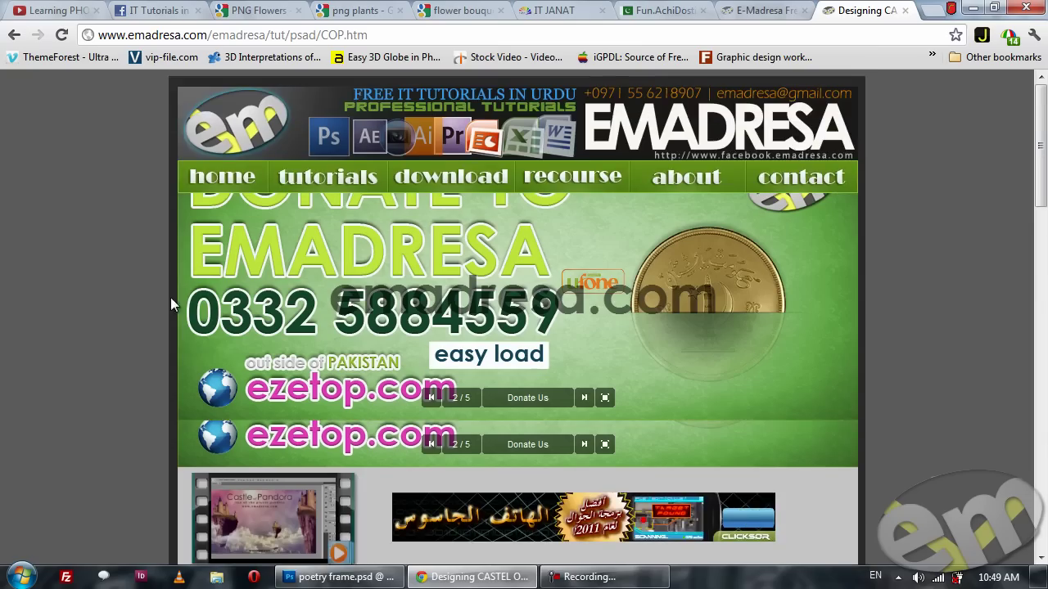
{"action": "left_click", "coordinate": [318, 577]}
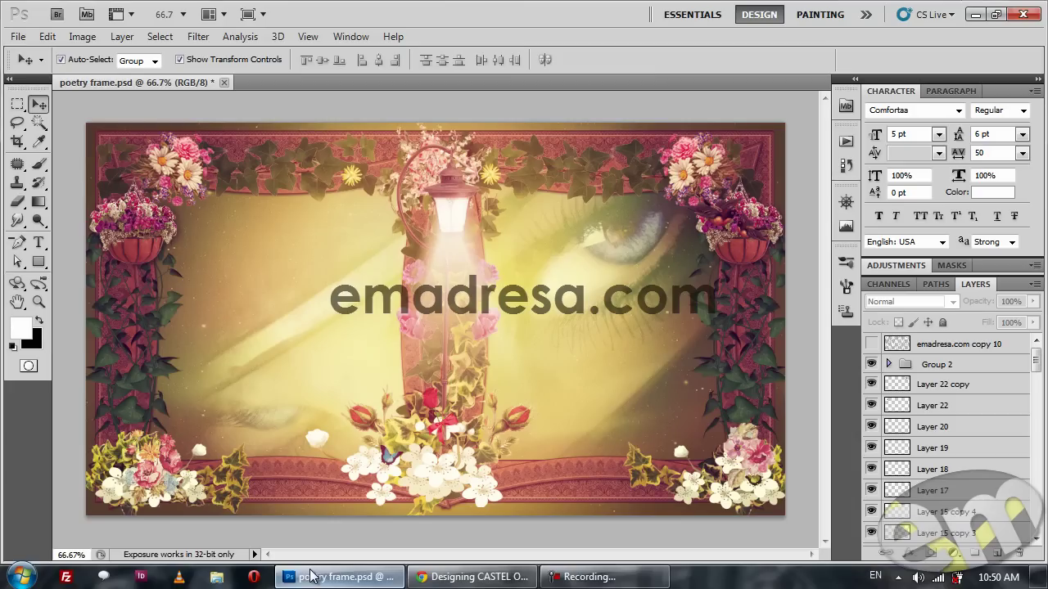
- Switch to Chrome's YouTube tab and scroll down the Photoshopinurdu channel's uploads
{"action": "left_click", "coordinate": [434, 577]}
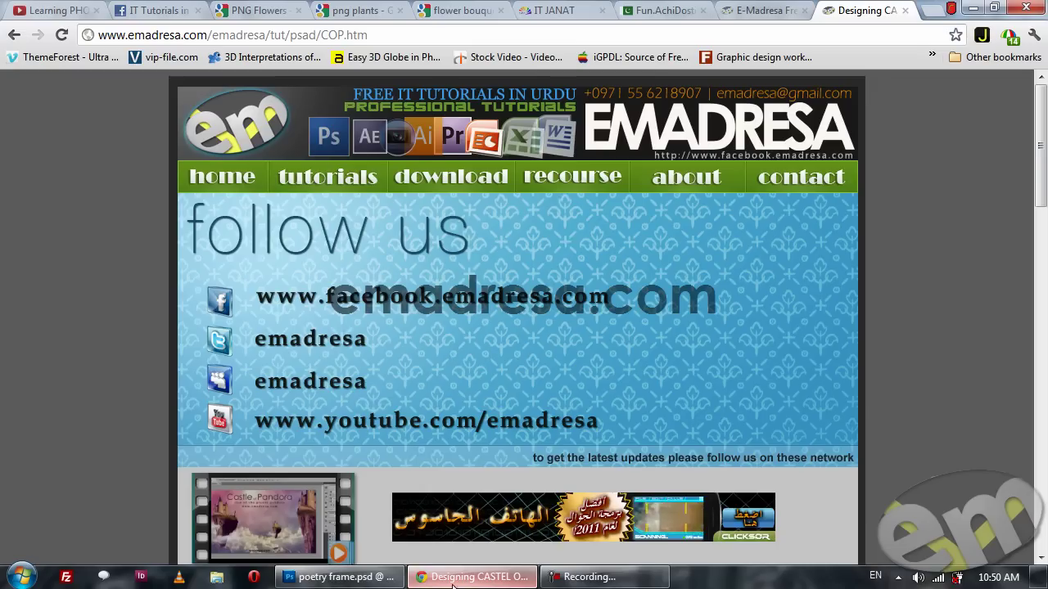
{"action": "left_click", "coordinate": [61, 10]}
{"action": "scroll", "coordinate": [98, 321], "scroll_direction": "down", "scroll_amount": 3}
{"action": "scroll", "coordinate": [77, 306], "scroll_direction": "down", "scroll_amount": 3}
{"action": "scroll", "coordinate": [55, 298], "scroll_direction": "down", "scroll_amount": 4}
{"action": "scroll", "coordinate": [55, 296], "scroll_direction": "down", "scroll_amount": 5}
{"action": "scroll", "coordinate": [51, 286], "scroll_direction": "down", "scroll_amount": 5}
{"action": "scroll", "coordinate": [48, 280], "scroll_direction": "down", "scroll_amount": 2}
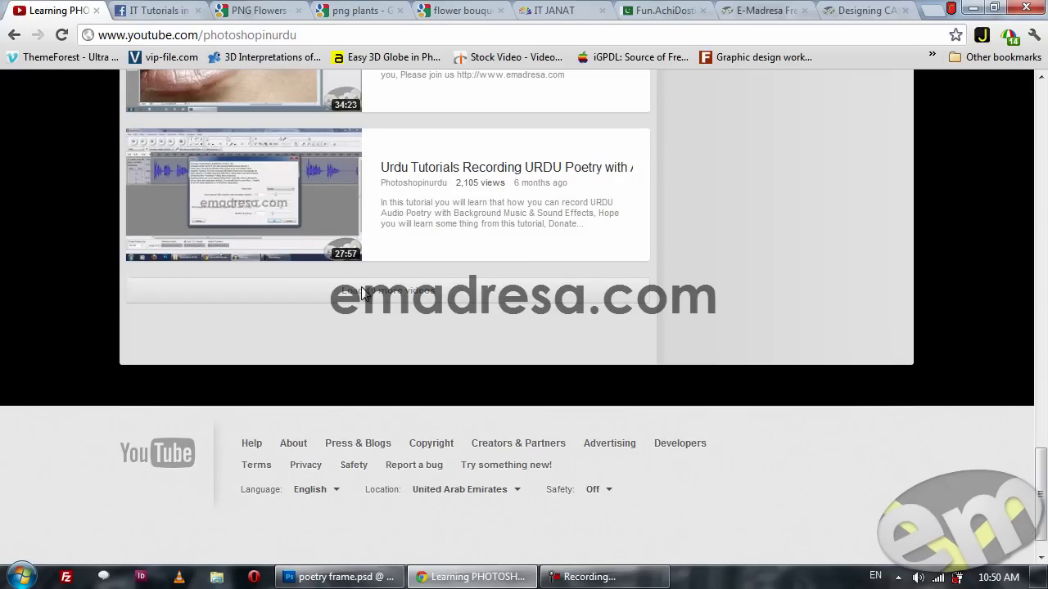
- Load 10 more channel videos and scroll to the Urdu Poetry Wallpaper entries
{"action": "scroll", "coordinate": [328, 305], "scroll_direction": "down", "scroll_amount": 2}
{"action": "scroll", "coordinate": [326, 307], "scroll_direction": "down", "scroll_amount": 2}
{"action": "scroll", "coordinate": [325, 307], "scroll_direction": "down", "scroll_amount": 3}
{"action": "scroll", "coordinate": [323, 304], "scroll_direction": "down", "scroll_amount": 3}
{"action": "scroll", "coordinate": [323, 304], "scroll_direction": "down", "scroll_amount": 5}
{"action": "scroll", "coordinate": [323, 304], "scroll_direction": "down", "scroll_amount": 2}
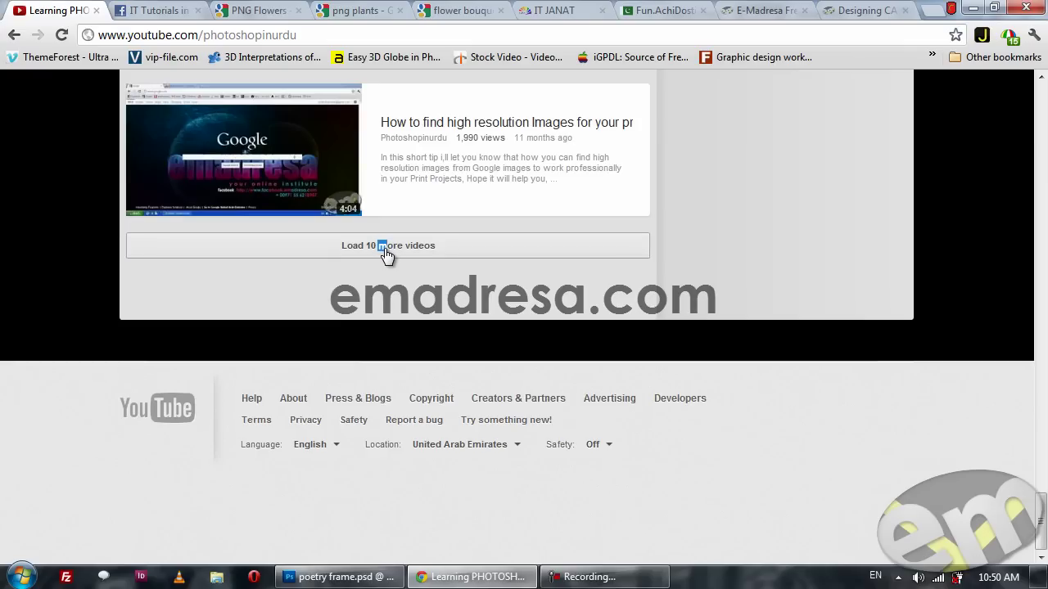
{"action": "left_click", "coordinate": [375, 247]}
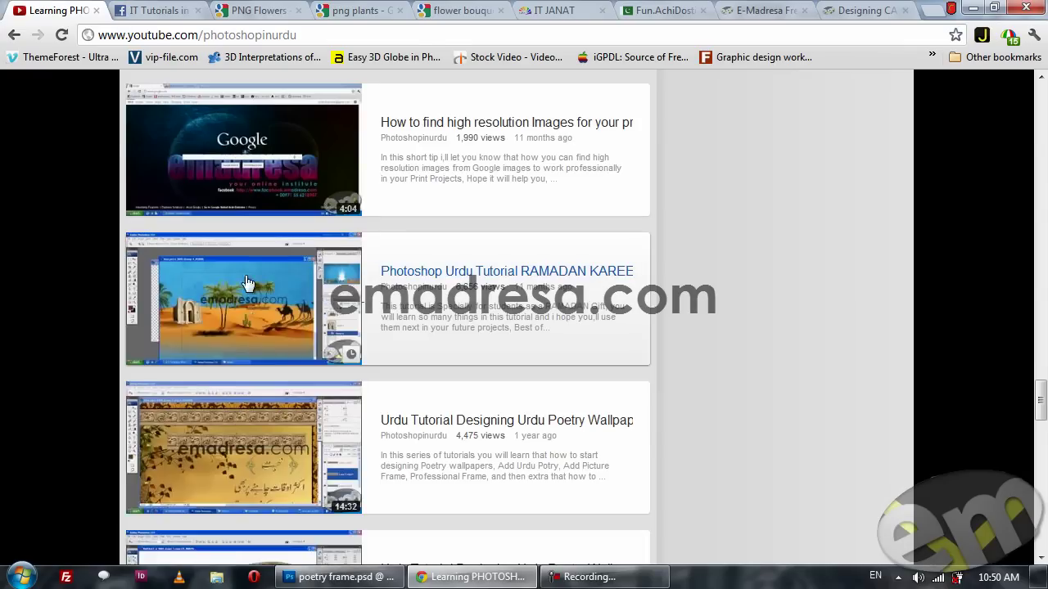
{"action": "scroll", "coordinate": [248, 282], "scroll_direction": "down", "scroll_amount": 2}
{"action": "scroll", "coordinate": [253, 271], "scroll_direction": "down", "scroll_amount": 2}
{"action": "scroll", "coordinate": [270, 246], "scroll_direction": "down", "scroll_amount": 1}
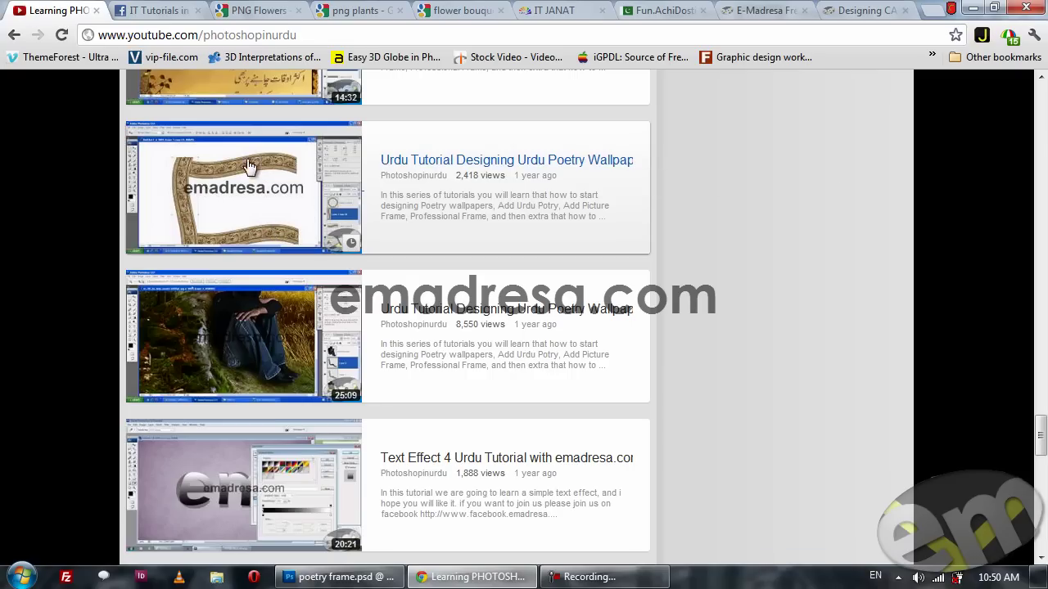
{"action": "scroll", "coordinate": [176, 233], "scroll_direction": "up", "scroll_amount": 1}
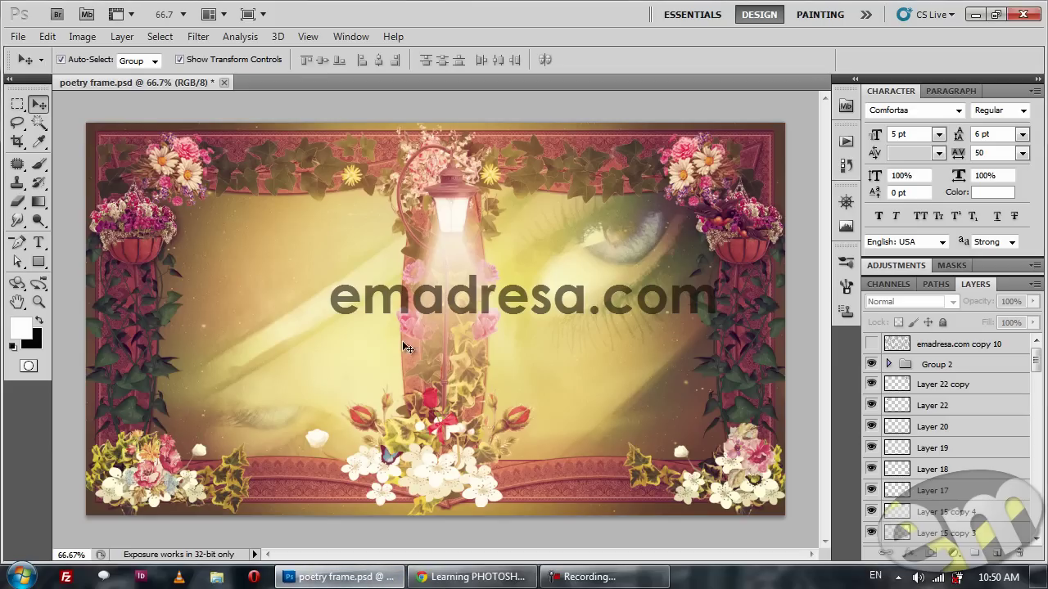
- Minimize Photoshop, scroll the YouTube list, and switch to the Castle of Pandora tutorial tab
{"action": "left_click", "coordinate": [361, 578]}
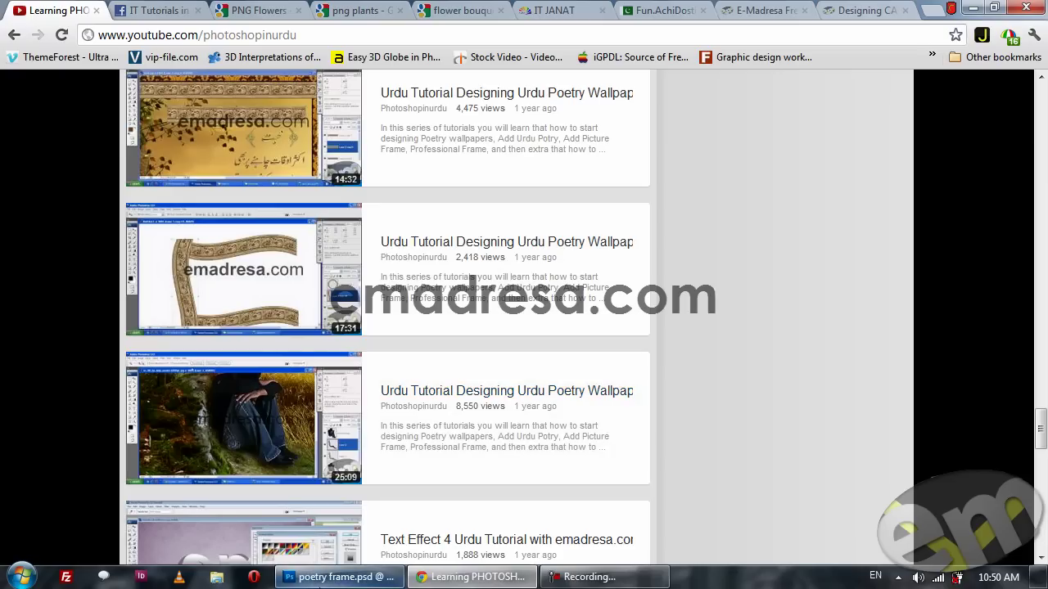
{"action": "mouse_move", "coordinate": [243, 269]}
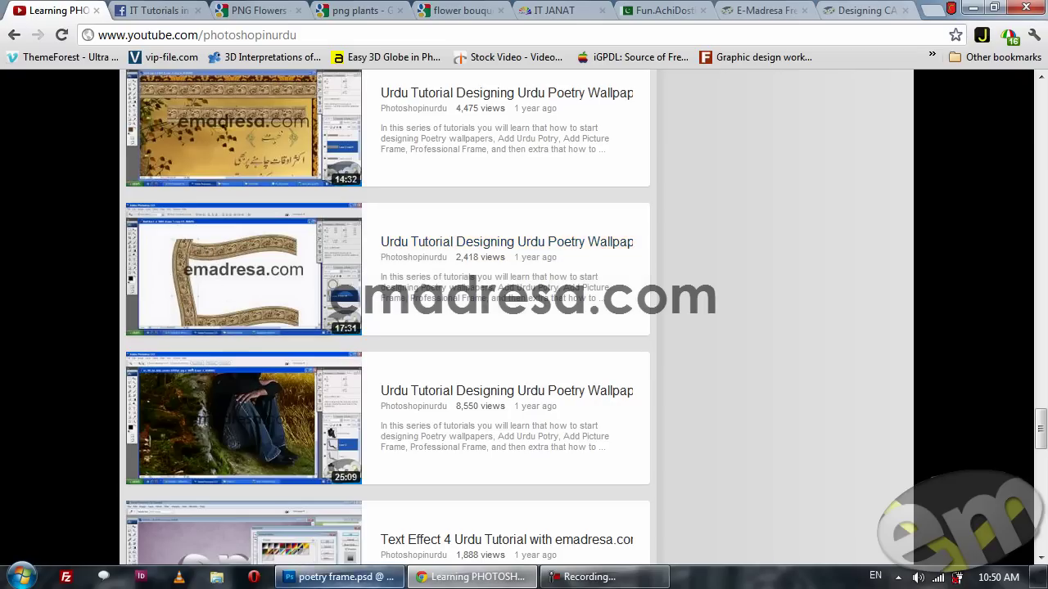
{"action": "left_click", "coordinate": [338, 577]}
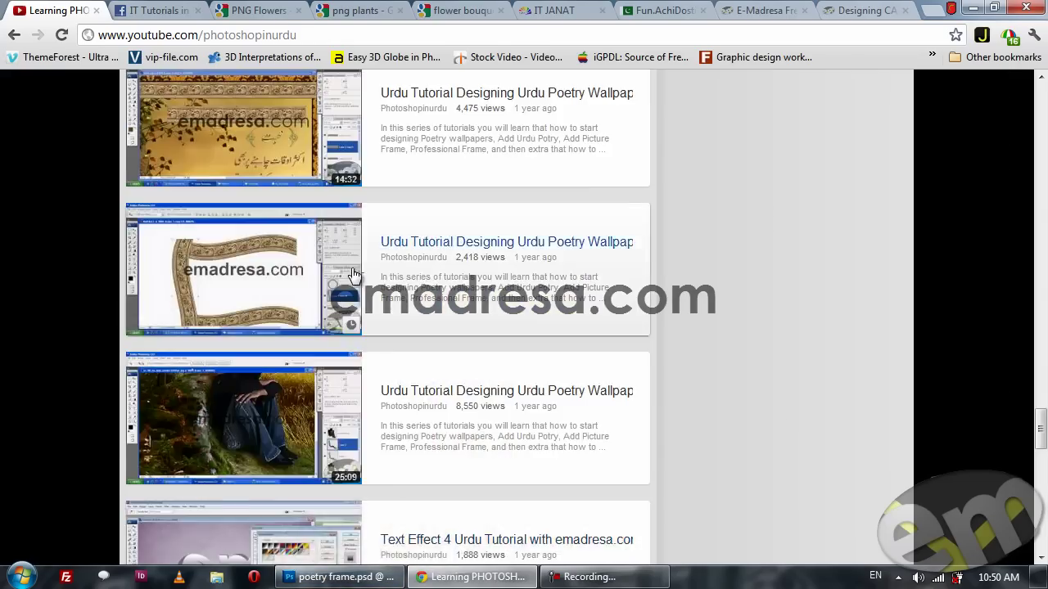
{"action": "scroll", "coordinate": [352, 280], "scroll_direction": "up", "scroll_amount": 5}
{"action": "scroll", "coordinate": [352, 280], "scroll_direction": "up", "scroll_amount": 5}
{"action": "scroll", "coordinate": [352, 280], "scroll_direction": "up", "scroll_amount": 5}
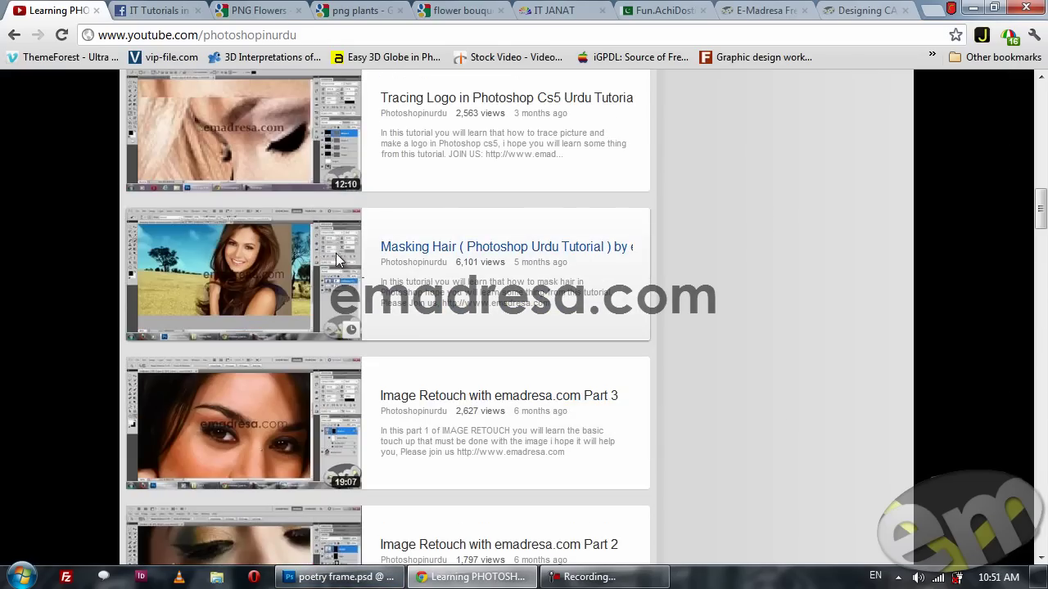
{"action": "left_click", "coordinate": [863, 10]}
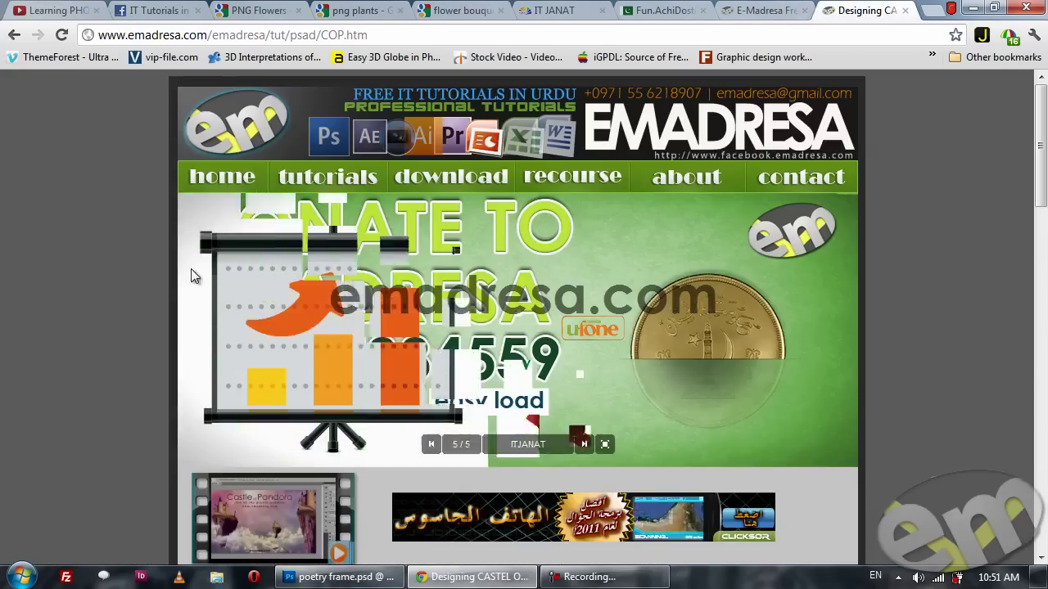
- Scroll through the Castle of Pandora tutorial page
{"action": "scroll", "coordinate": [232, 269], "scroll_direction": "down", "scroll_amount": 5}
{"action": "scroll", "coordinate": [232, 268], "scroll_direction": "up", "scroll_amount": 5}
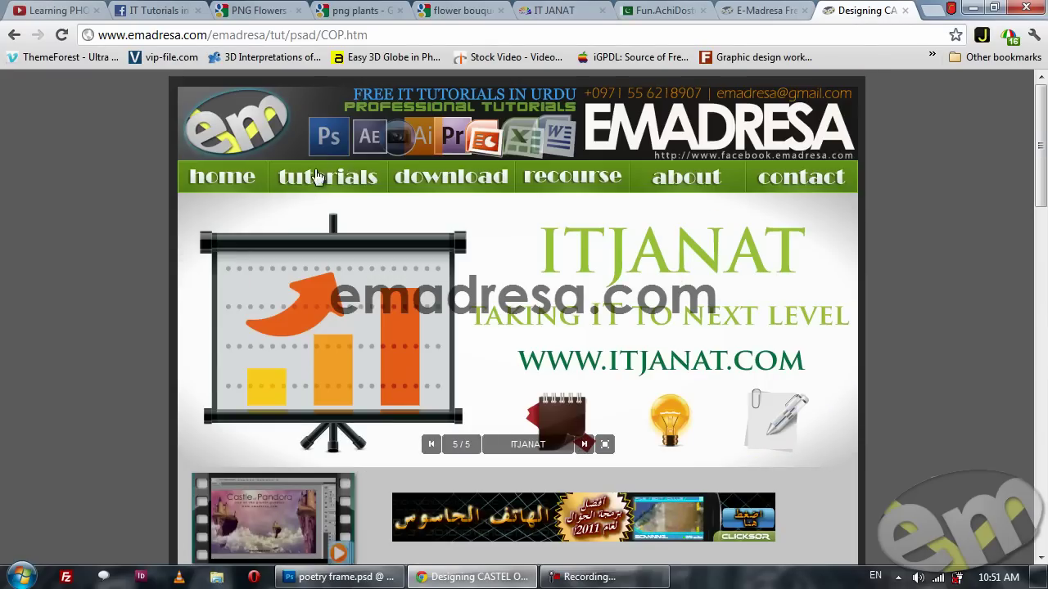
{"action": "scroll", "coordinate": [328, 245], "scroll_direction": "down", "scroll_amount": 5}
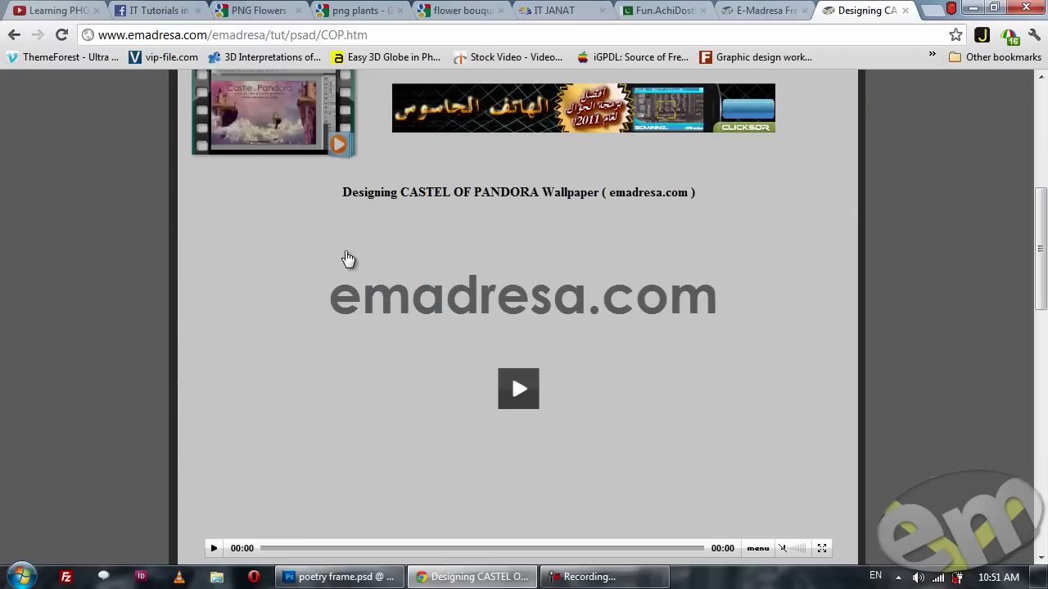
{"action": "scroll", "coordinate": [339, 218], "scroll_direction": "down", "scroll_amount": 1}
{"action": "scroll", "coordinate": [362, 296], "scroll_direction": "down", "scroll_amount": 4}
{"action": "scroll", "coordinate": [363, 296], "scroll_direction": "up", "scroll_amount": 2}
{"action": "scroll", "coordinate": [341, 213], "scroll_direction": "up", "scroll_amount": 2}
{"action": "scroll", "coordinate": [311, 311], "scroll_direction": "down", "scroll_amount": 2}
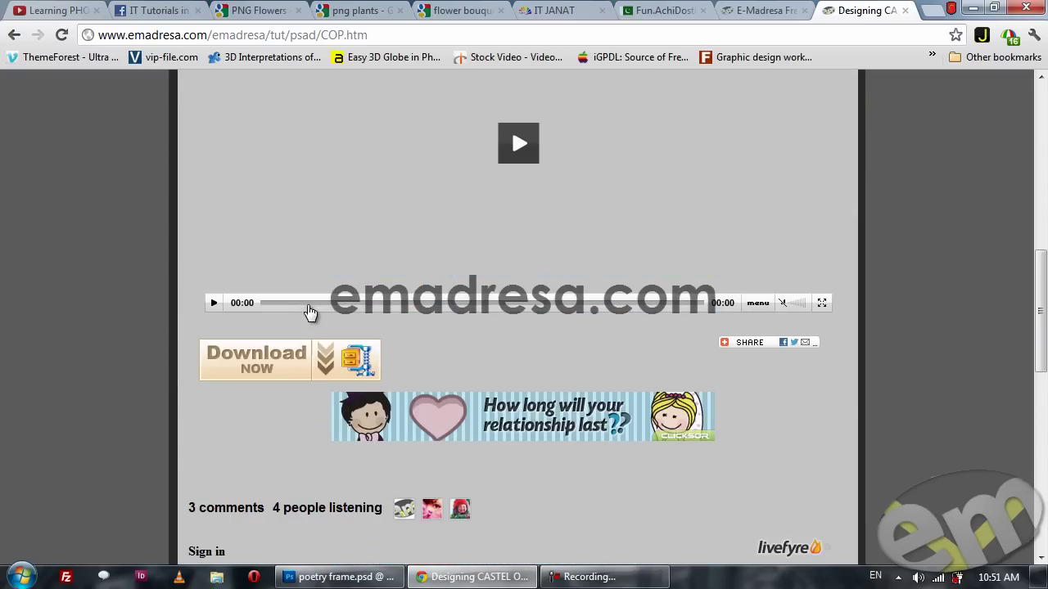
{"action": "scroll", "coordinate": [187, 343], "scroll_direction": "up", "scroll_amount": 2}
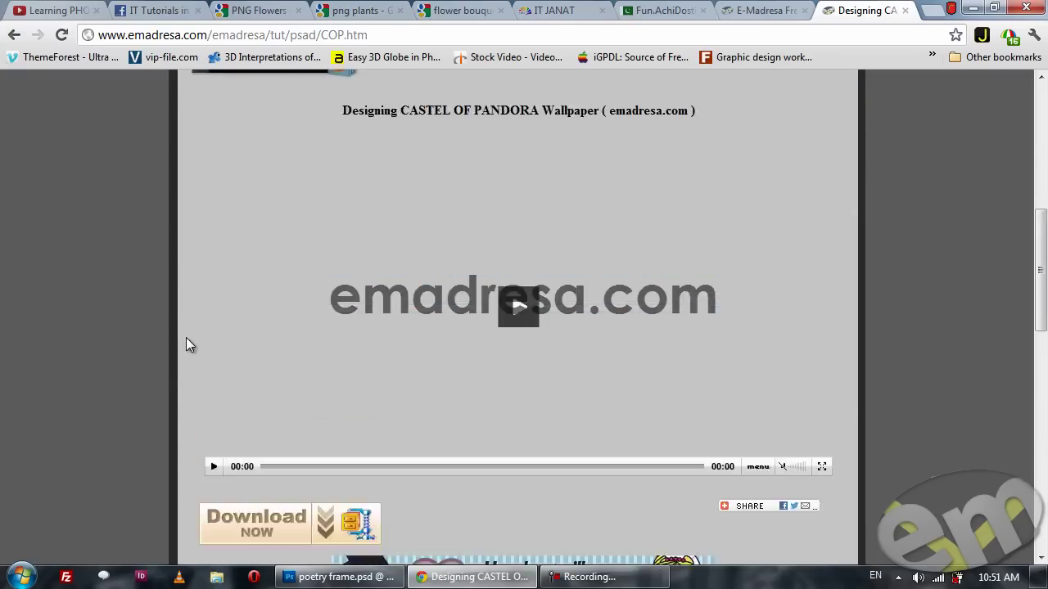
{"action": "scroll", "coordinate": [431, 353], "scroll_direction": "up", "scroll_amount": 2}
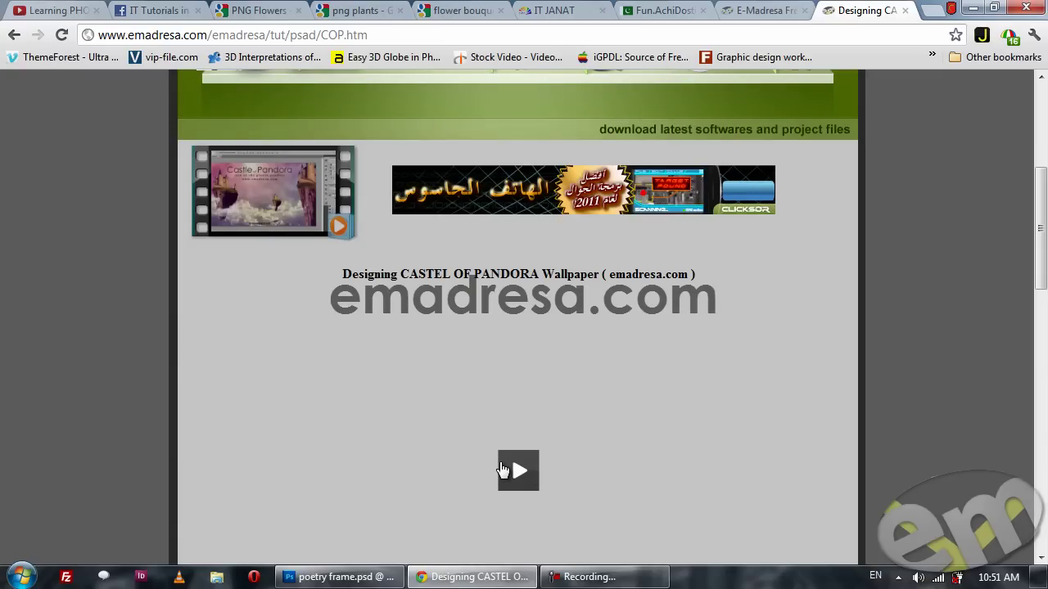
- Go back to the tutorials list, then show the png plants image results tab
{"action": "left_click", "coordinate": [340, 577]}
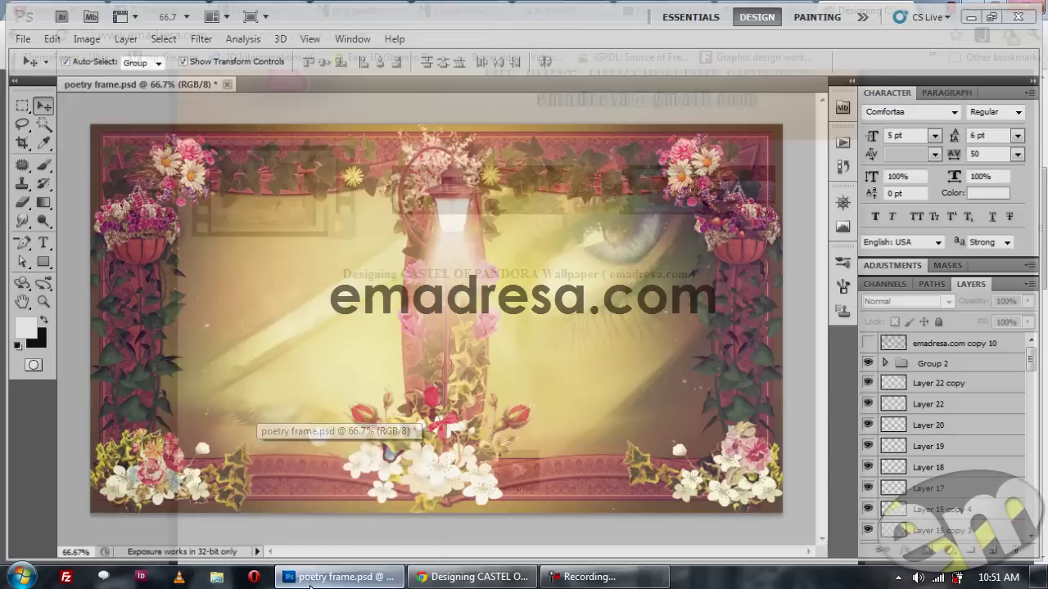
{"action": "left_click", "coordinate": [472, 577]}
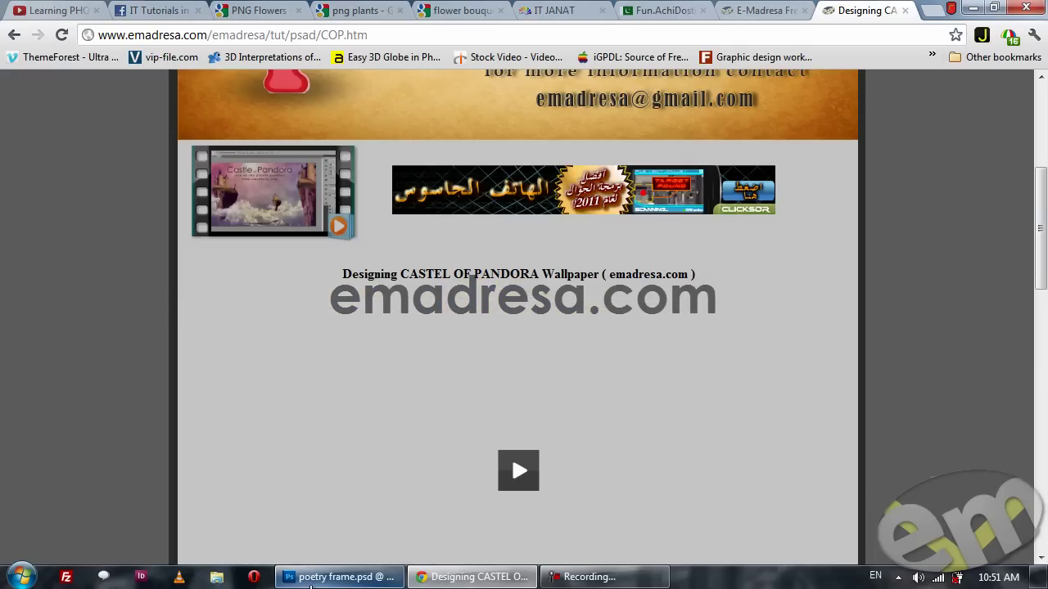
{"action": "key", "text": "alt+Left"}
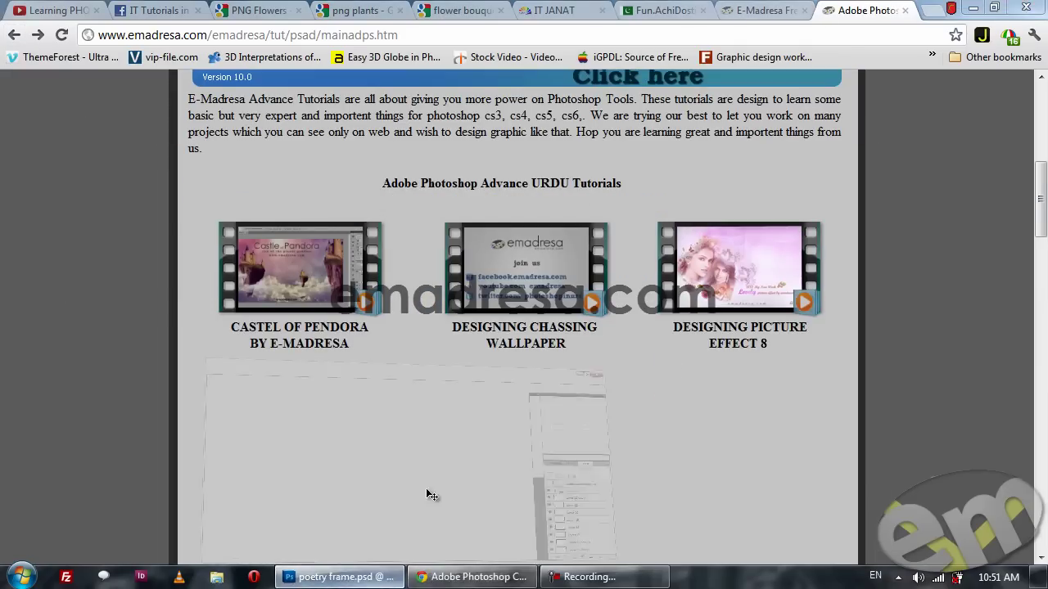
{"action": "left_click", "coordinate": [338, 577]}
{"action": "left_click", "coordinate": [472, 577]}
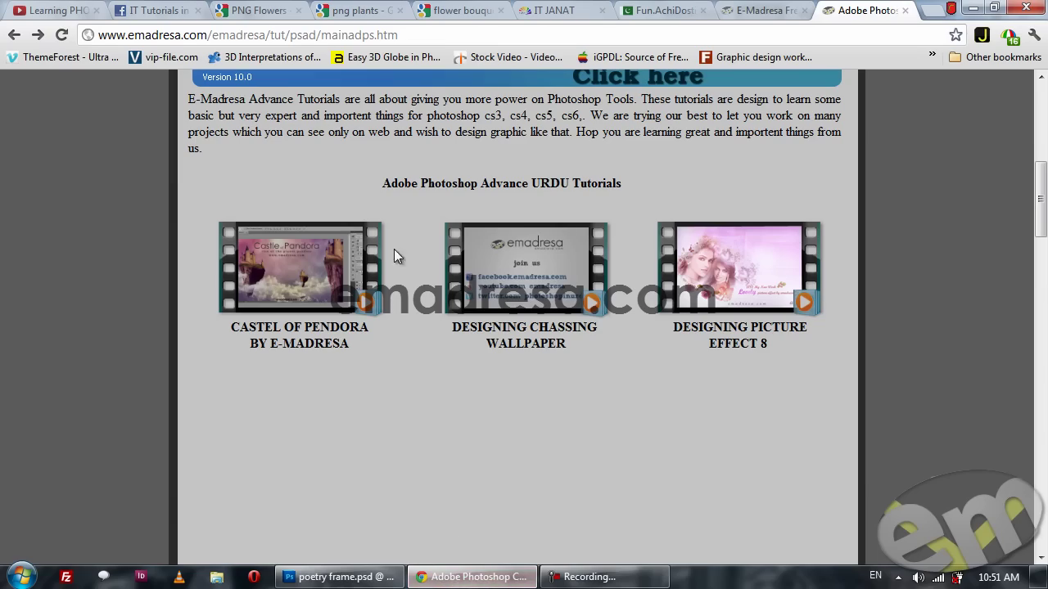
{"action": "left_click", "coordinate": [354, 10]}
{"action": "scroll", "coordinate": [376, 290], "scroll_direction": "up", "scroll_amount": 5}
{"action": "scroll", "coordinate": [376, 290], "scroll_direction": "up", "scroll_amount": 5}
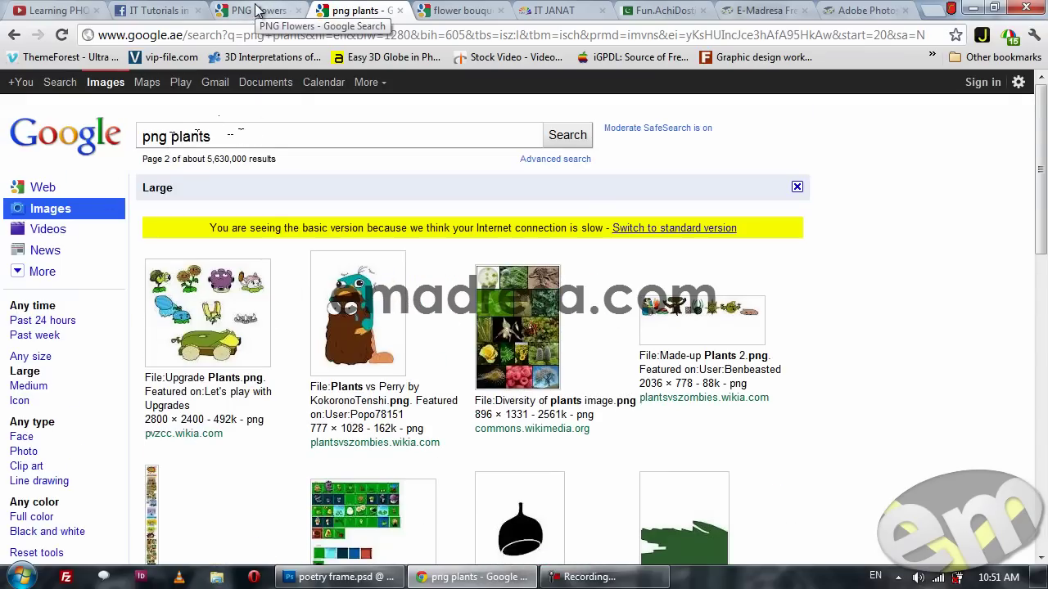
- Look over the flower bouquet png image results and their search query
{"action": "left_click", "coordinate": [491, 8]}
{"action": "scroll", "coordinate": [434, 262], "scroll_direction": "up", "scroll_amount": 5}
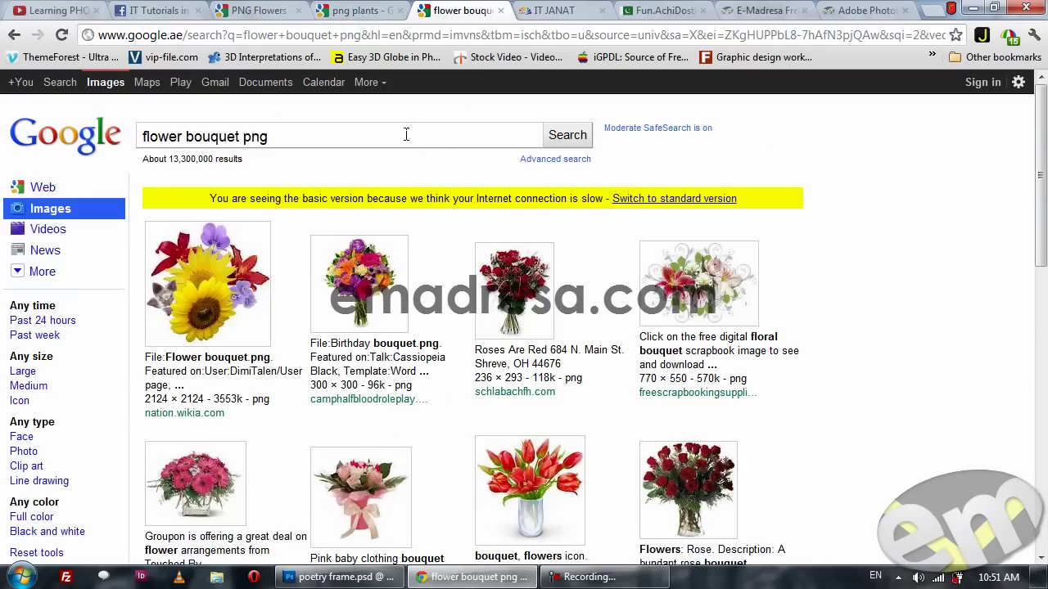
{"action": "left_click_drag", "start_coordinate": [270, 137], "coordinate": [236, 137]}
{"action": "left_click", "coordinate": [361, 129]}
- Glance at the poetry frame document, then return to the YouTube tutorials channel tab
{"action": "left_click", "coordinate": [352, 580]}
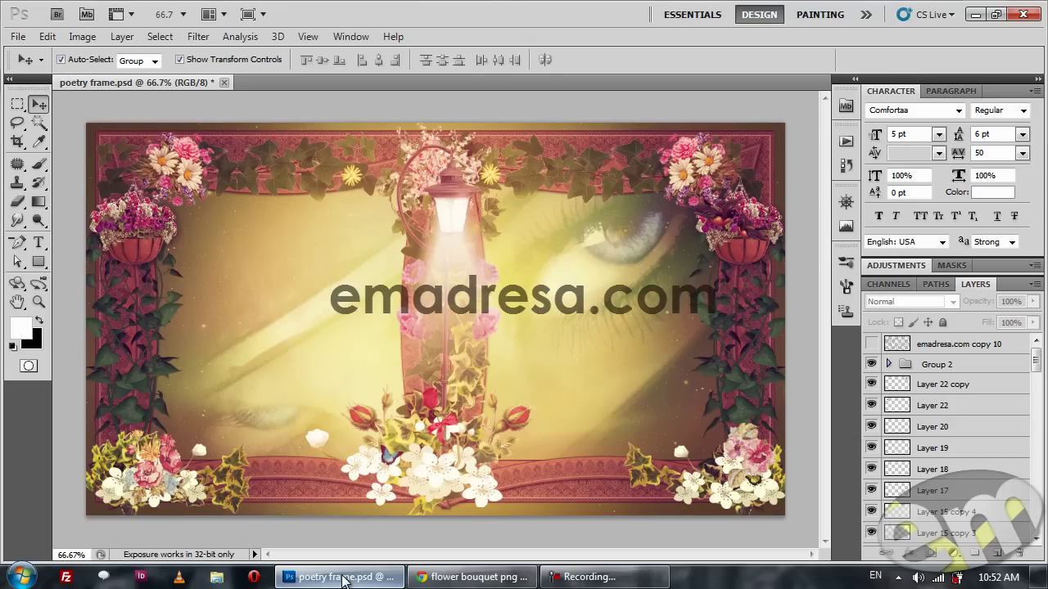
{"action": "mouse_move", "coordinate": [471, 577]}
{"action": "left_click", "coordinate": [460, 581]}
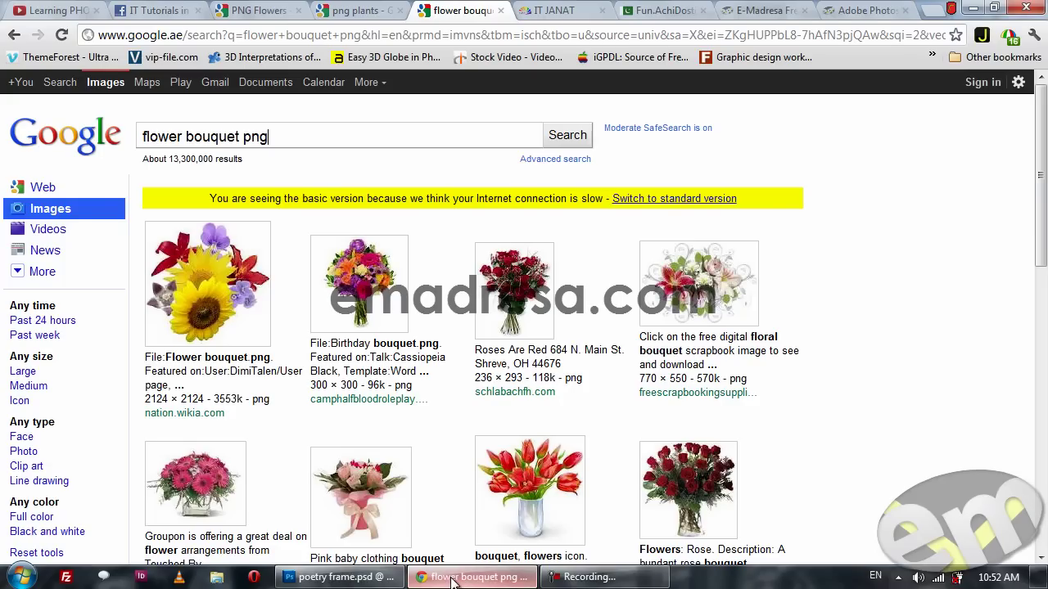
{"action": "left_click", "coordinate": [77, 9]}
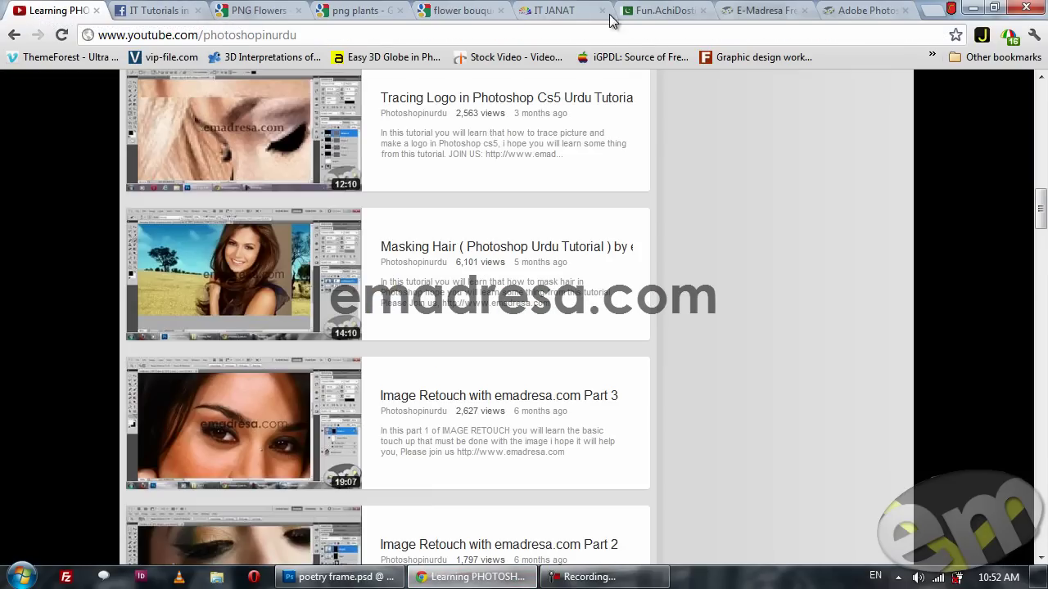
- View the IT JANAT forum, then switch to the Fun.AchiDosti forum index
{"action": "left_click", "coordinate": [577, 10]}
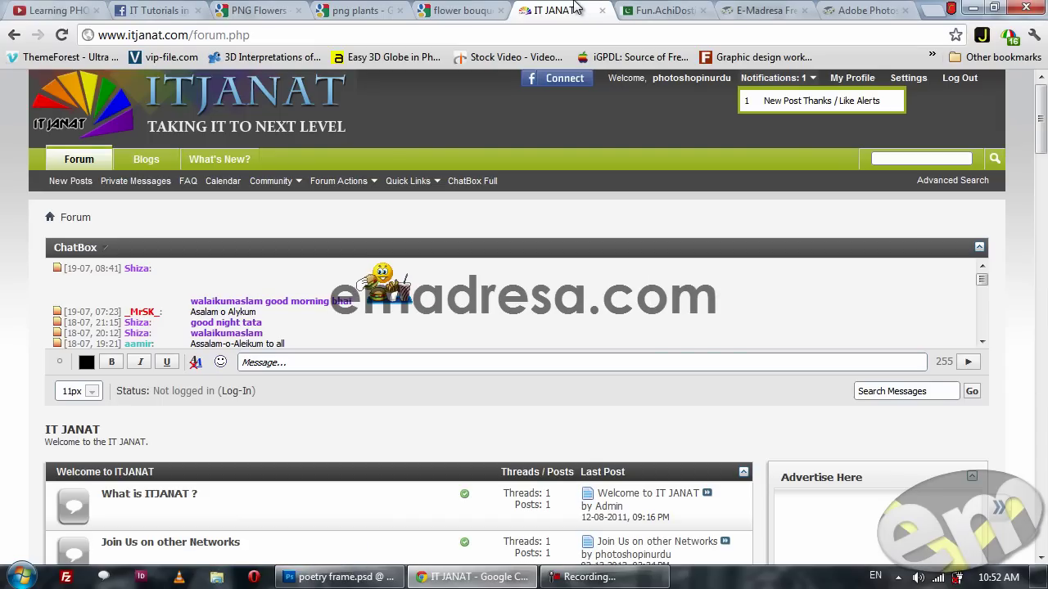
{"action": "left_click", "coordinate": [679, 8]}
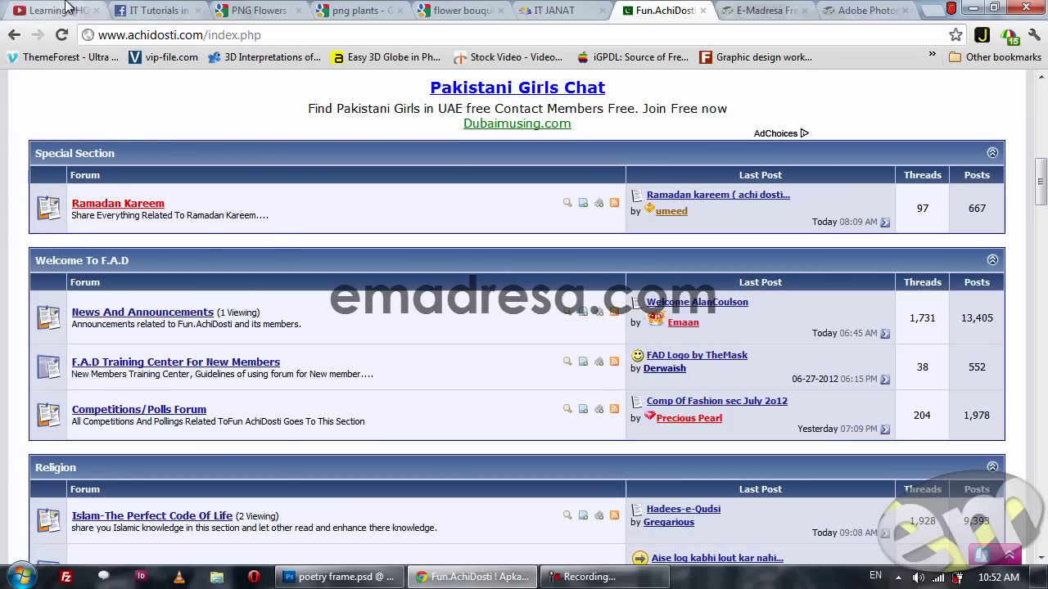
- Show the IT Tutorials in URDU group's Happy Ramadan Kareem 2012 cover banner
{"action": "left_click", "coordinate": [139, 8]}
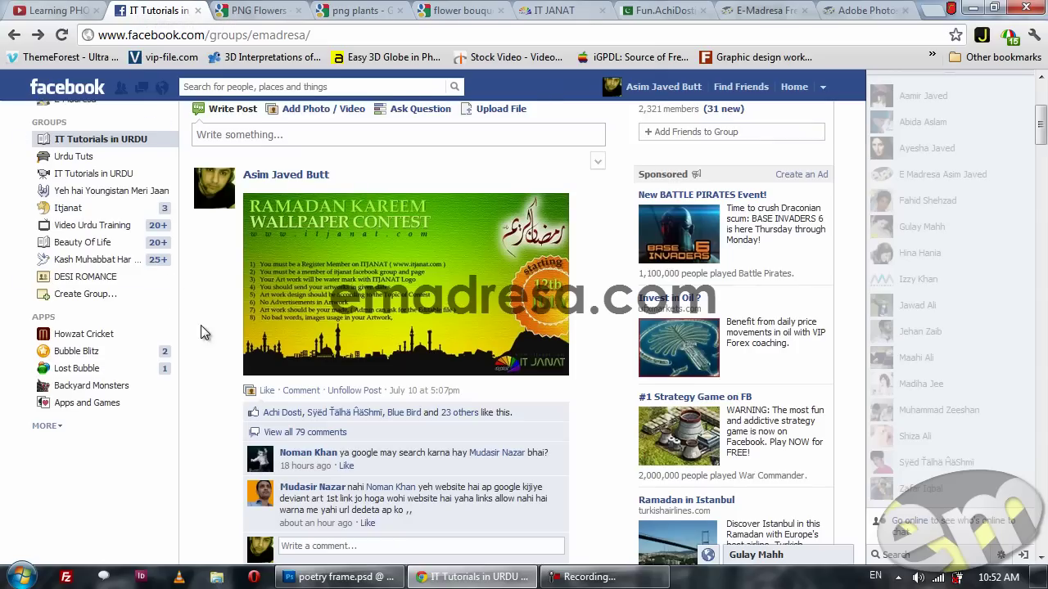
{"action": "scroll", "coordinate": [219, 381], "scroll_direction": "up", "scroll_amount": 2}
{"action": "scroll", "coordinate": [217, 410], "scroll_direction": "up", "scroll_amount": 1}
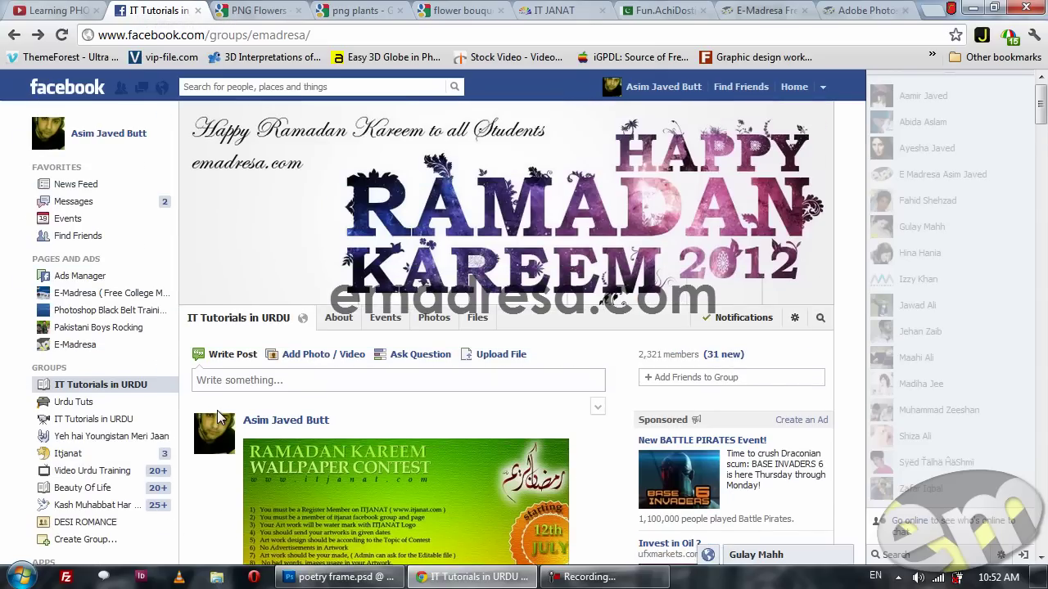